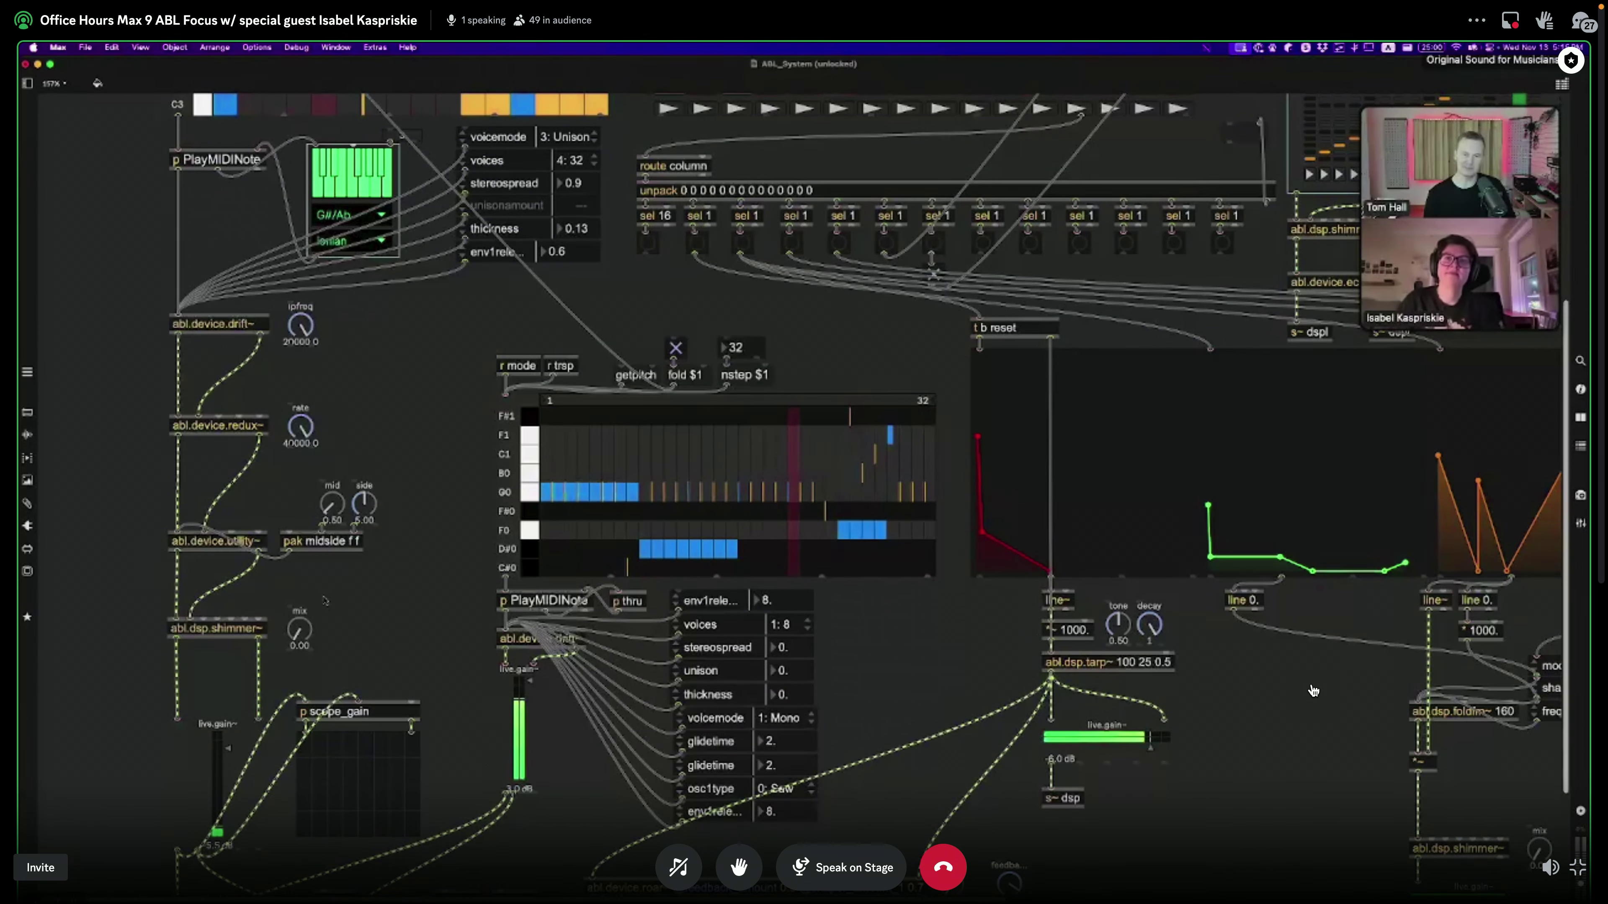
# Step: Add an abl.device.reverb~ object beside the abl.dsp.shimmer~ mix dial and open its help patch
pyautogui.scroll(-5, 1313, 690)
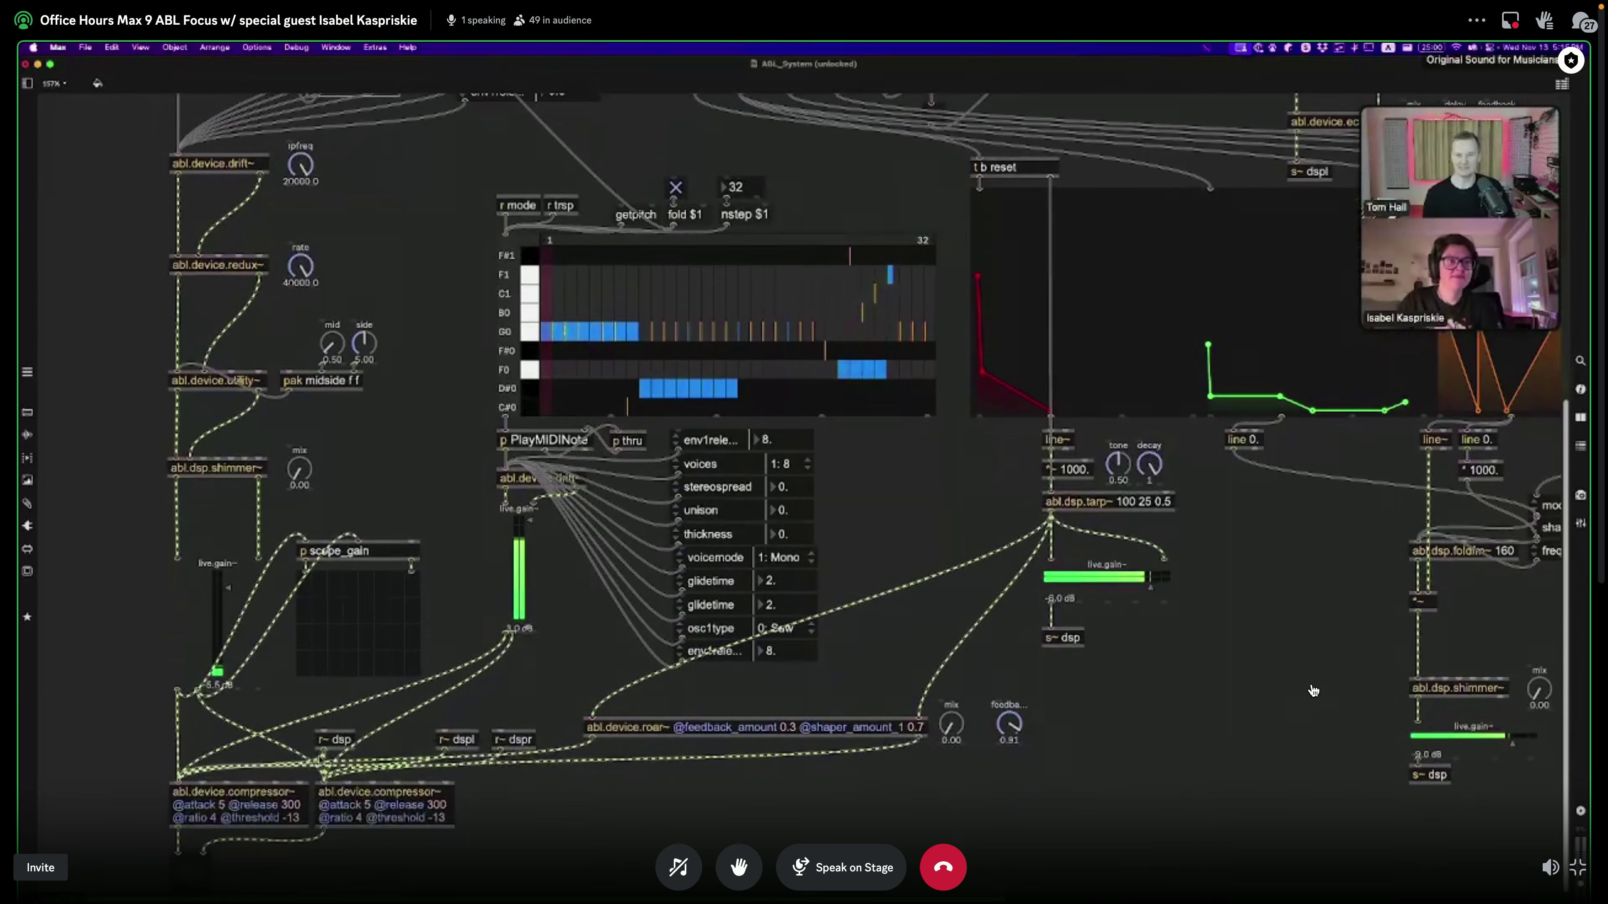
pyautogui.hscroll(5, 1313, 690)
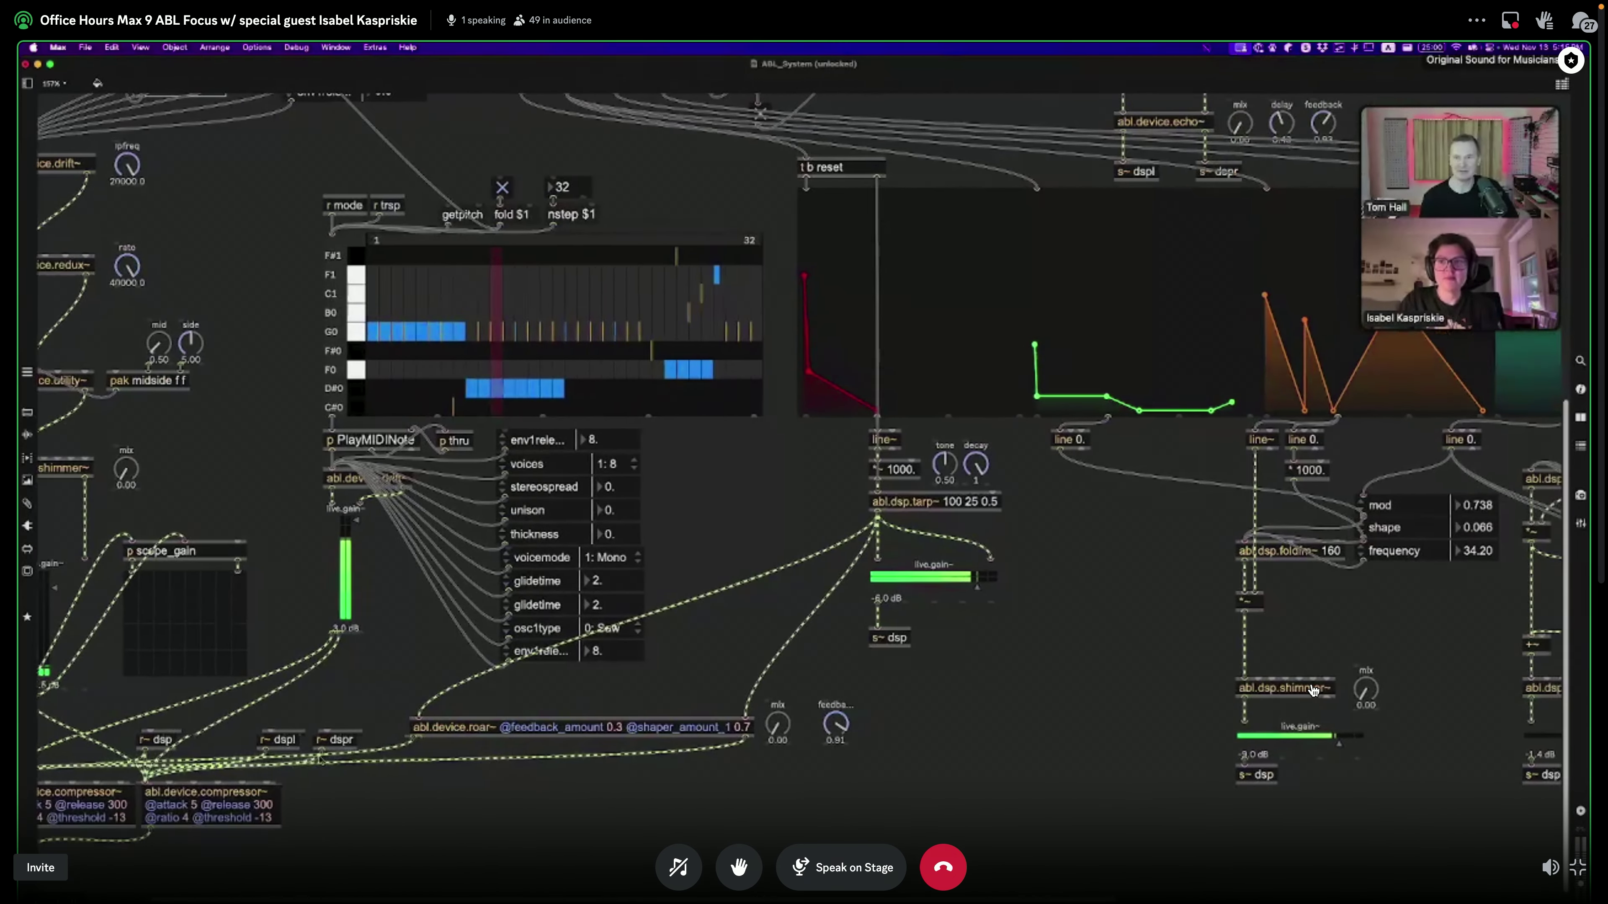
pyautogui.hscroll(9, 1314, 691)
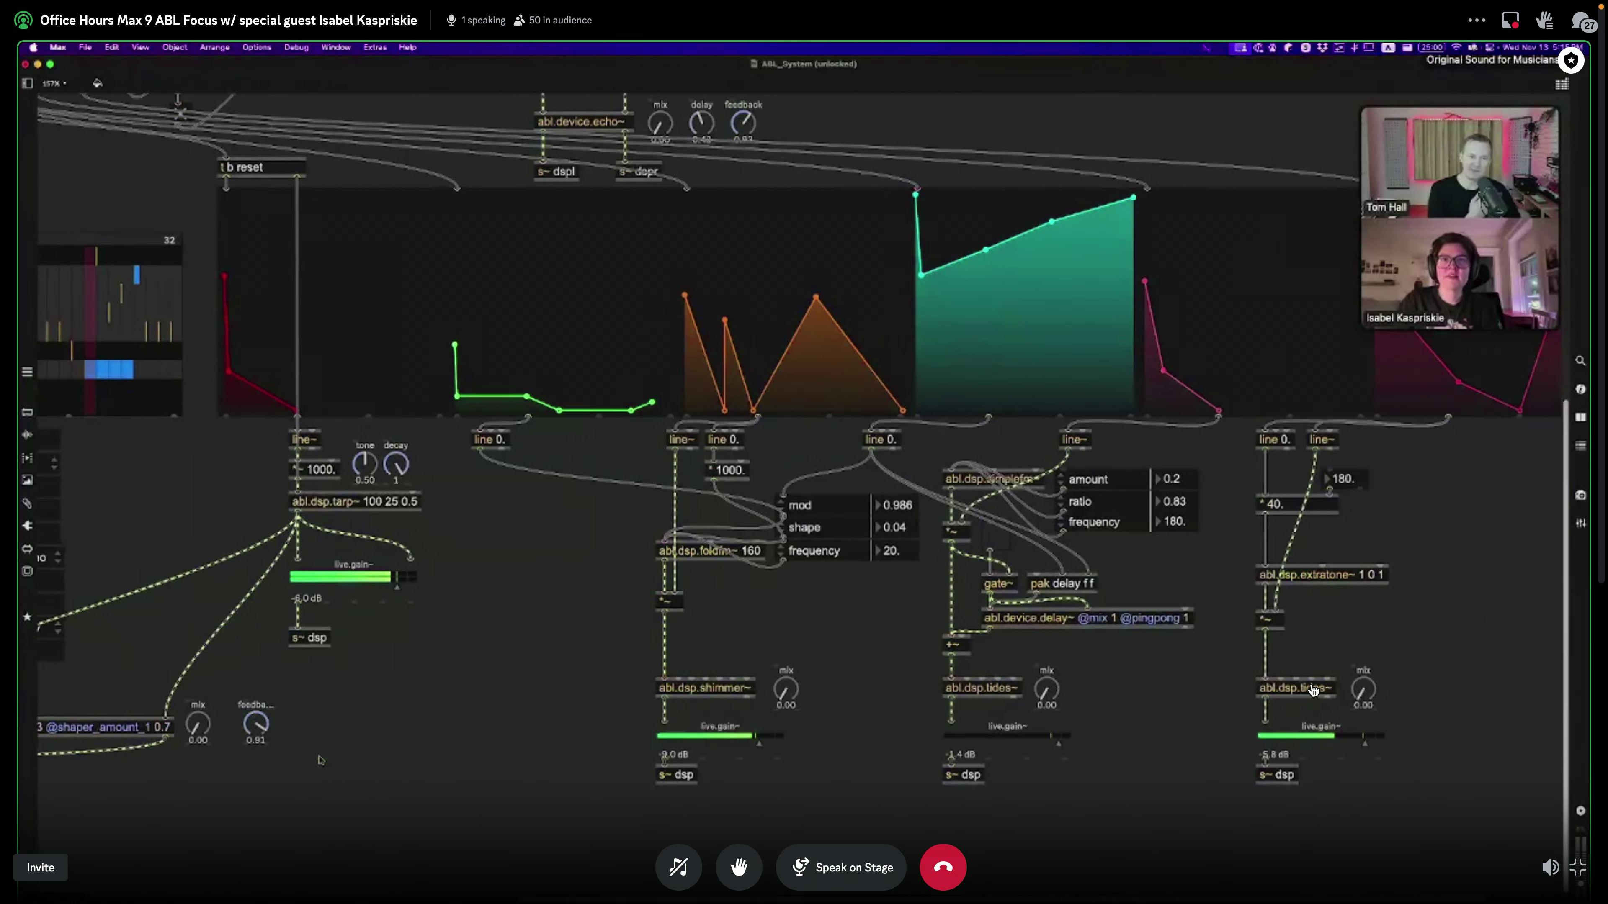
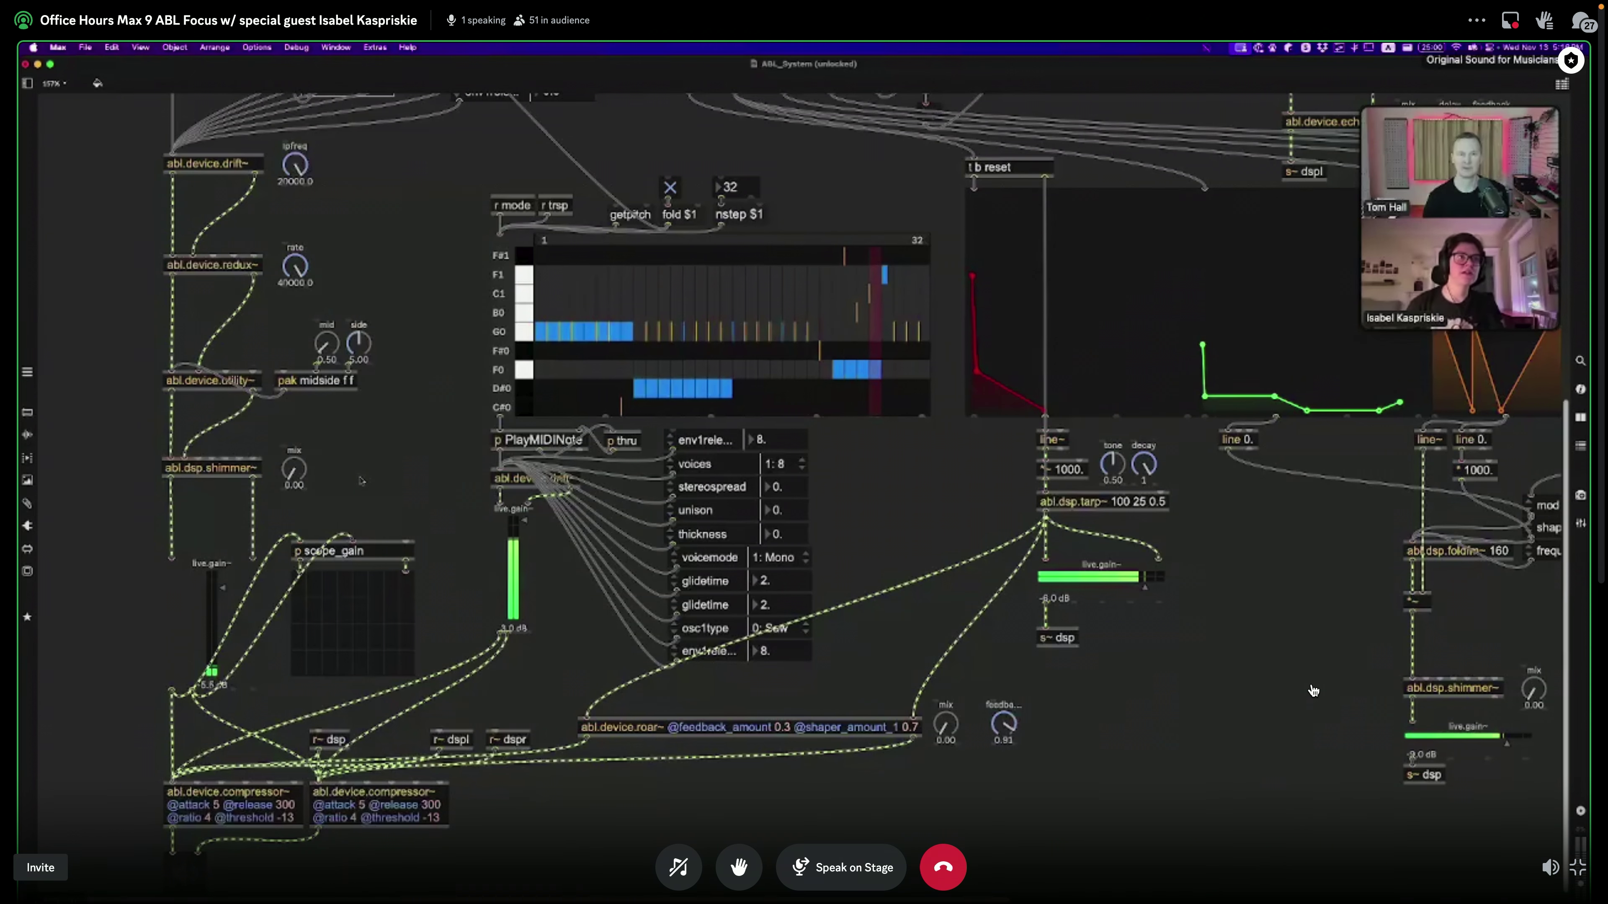
pyautogui.write('nabl.device.rev')
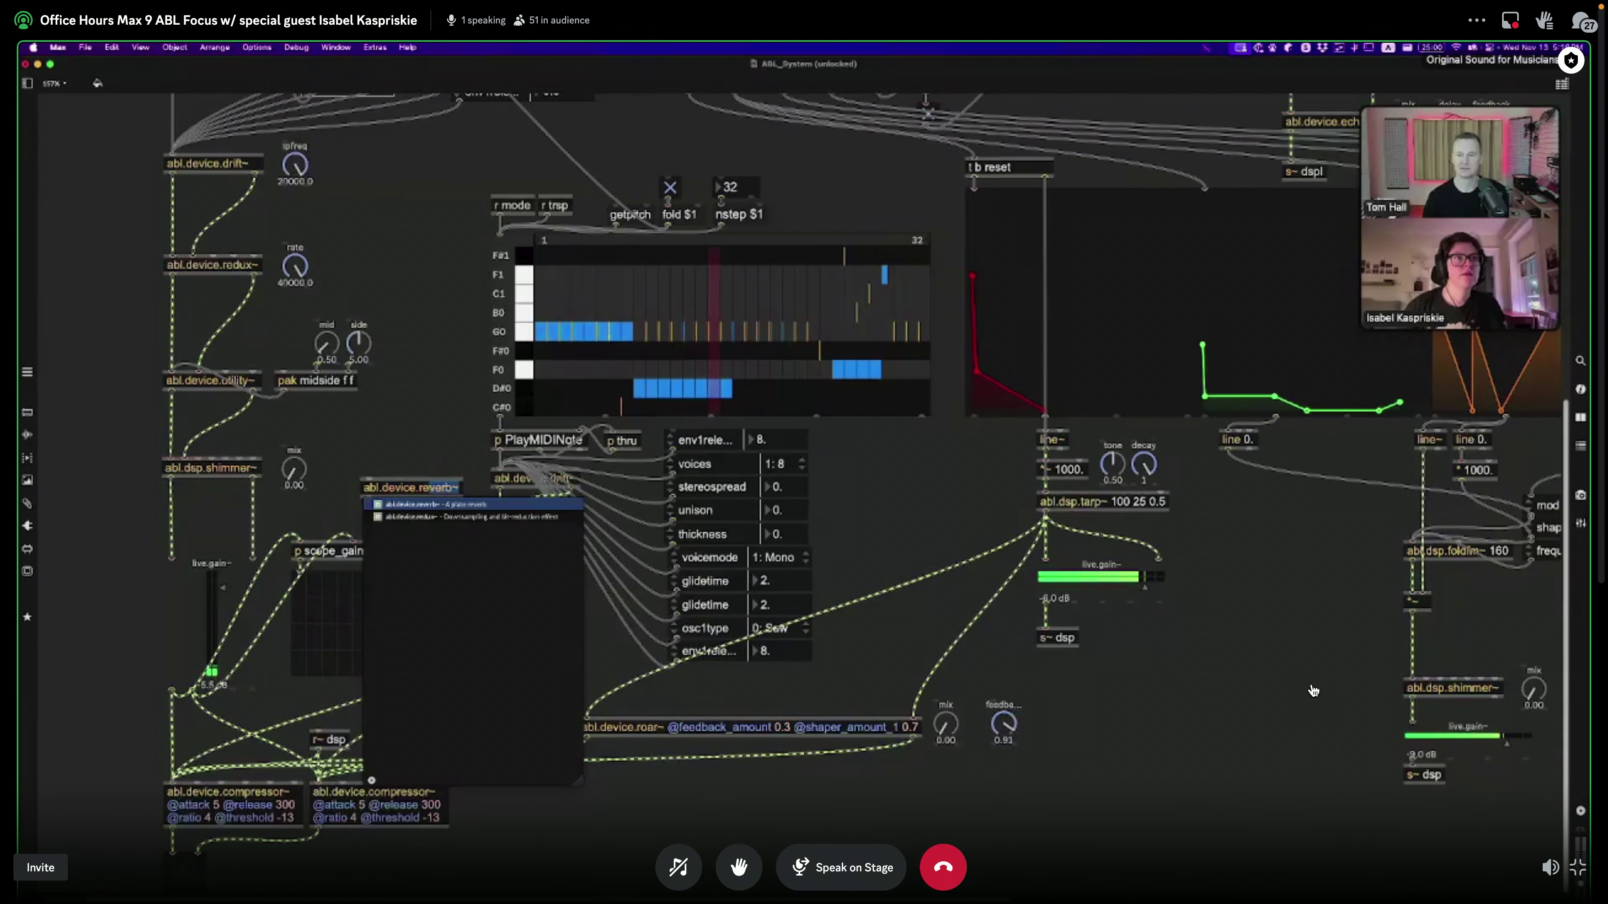
pyautogui.press('Return')
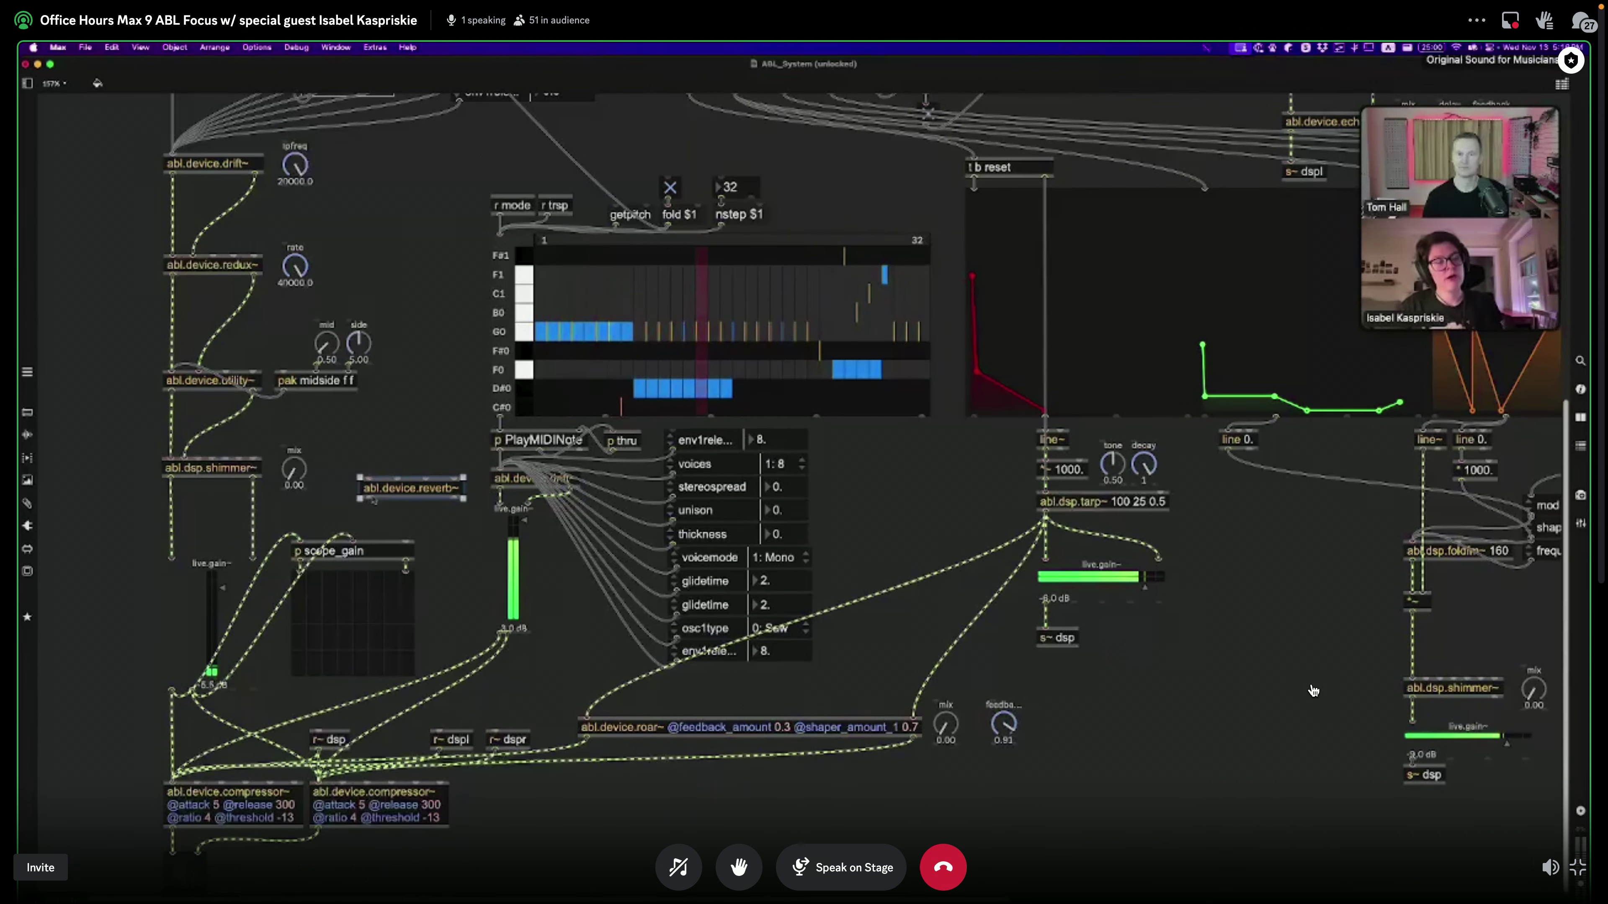
pyautogui.moveTo(372, 481); pyautogui.dragTo(365, 448)
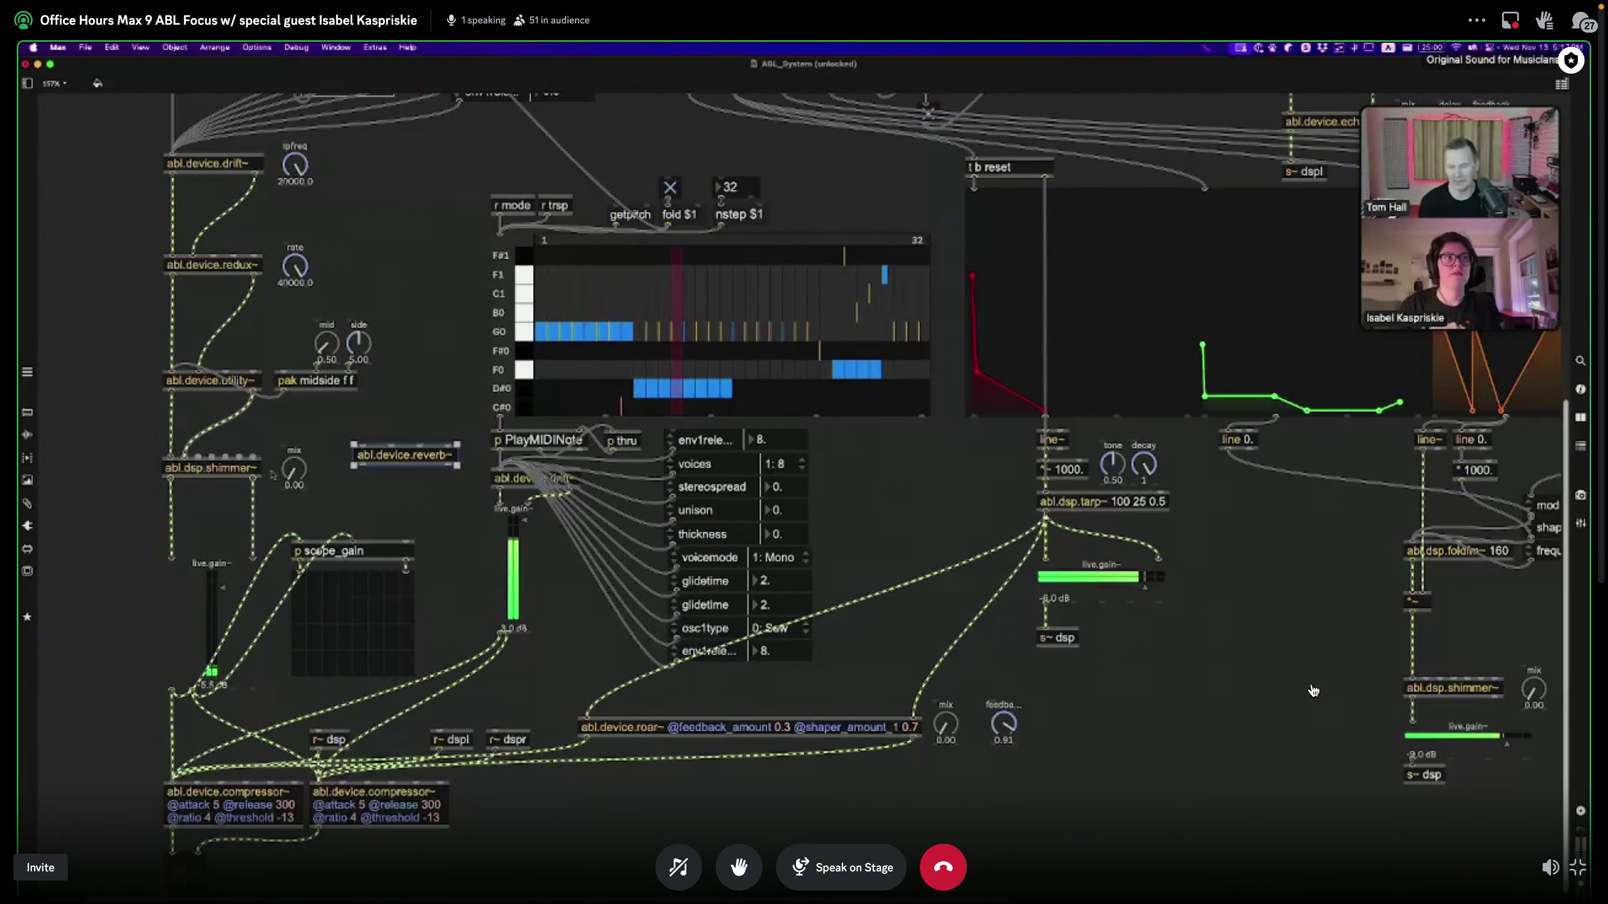
pyautogui.moveTo(420, 465); pyautogui.dragTo(388, 467)
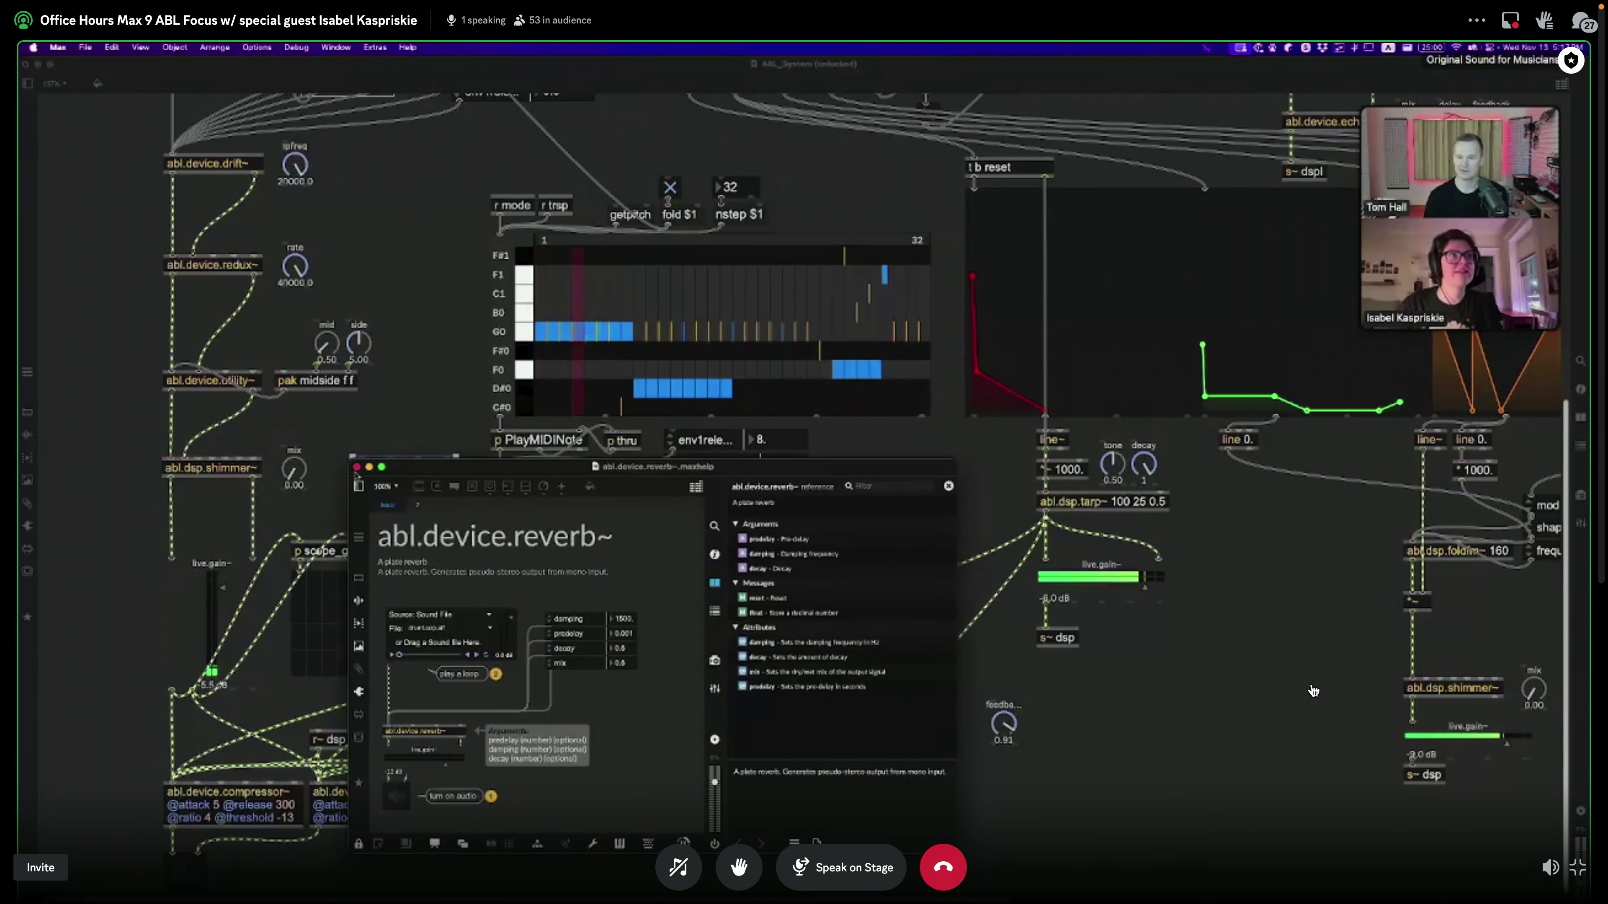
# Step: Close the reverb help patch and delete the abl.device.reverb~ object
pyautogui.press('super+w')
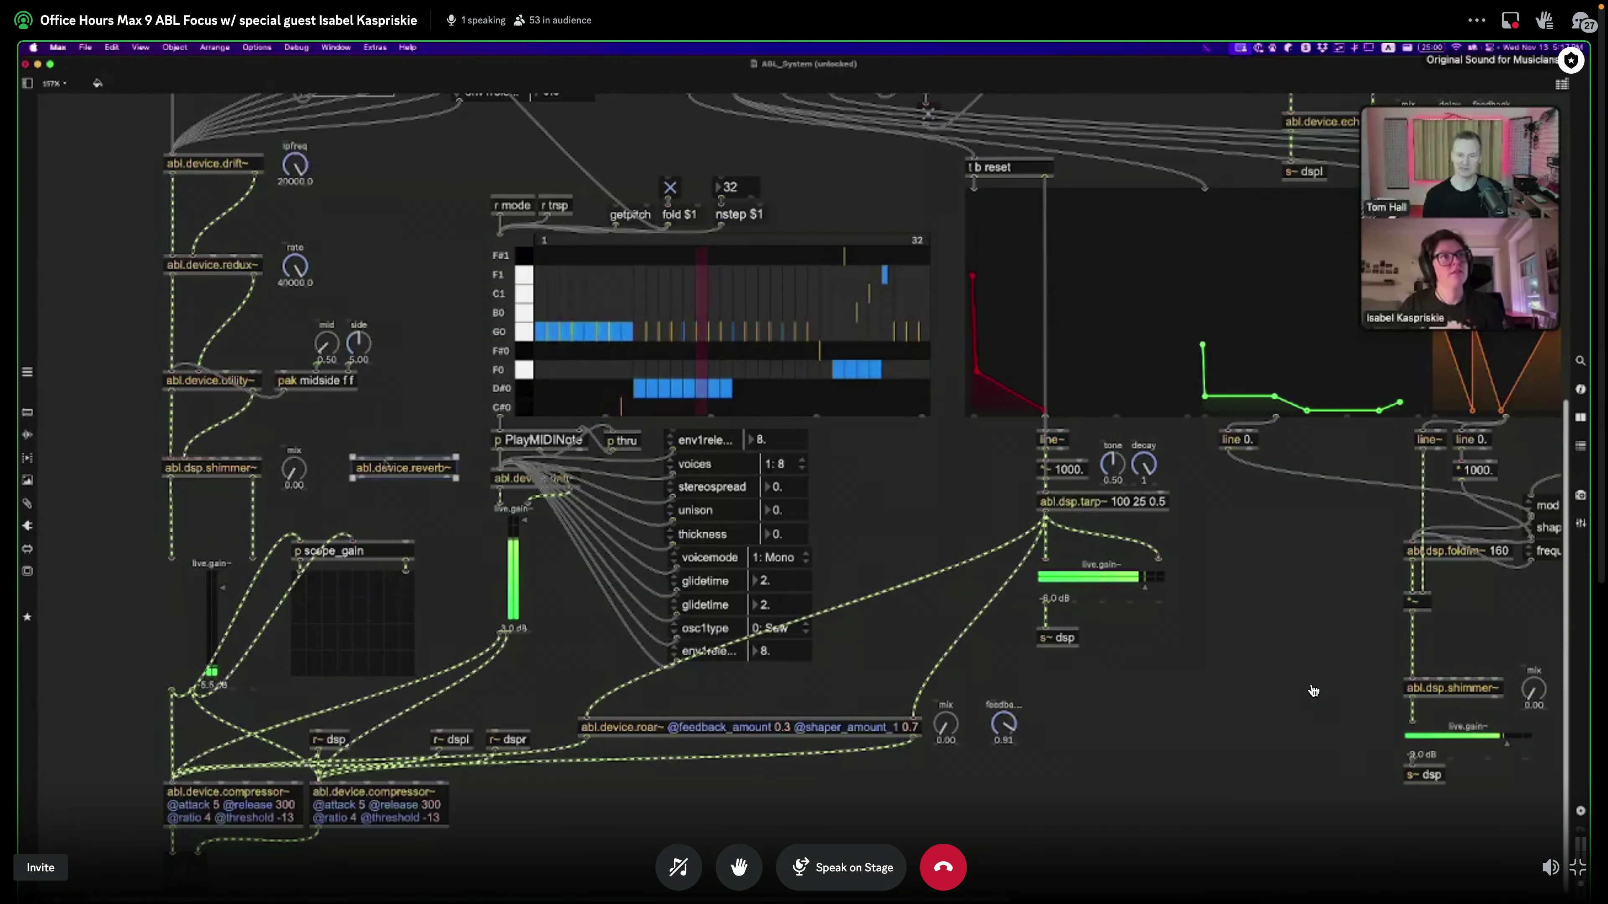
pyautogui.press('BackSpace')
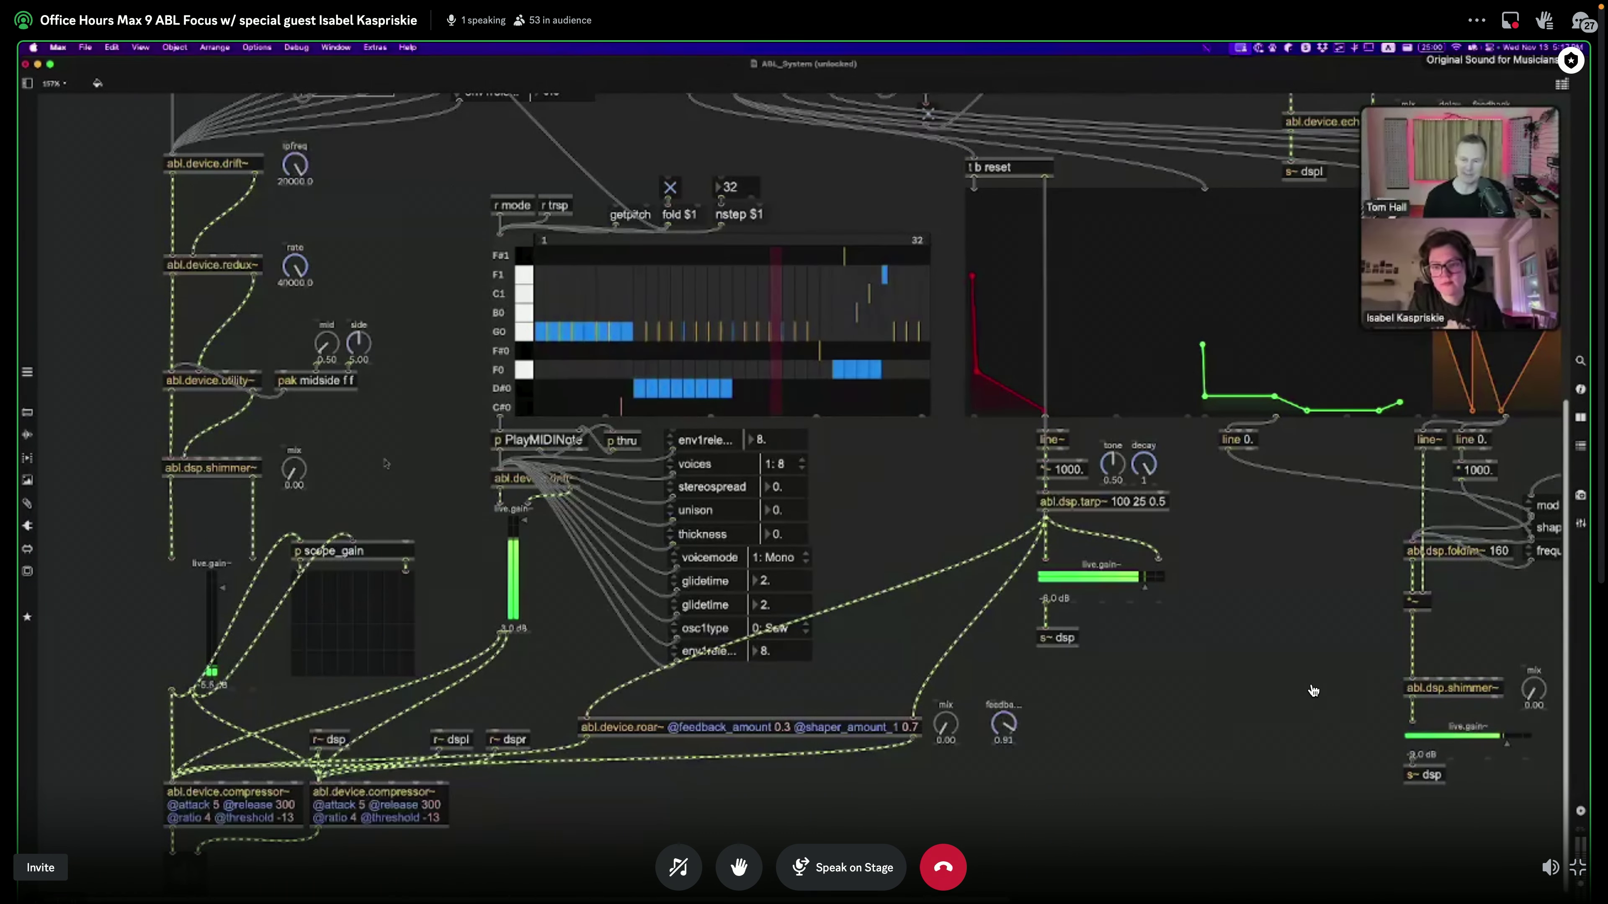
# Step: Examine the abl.dsp.tides~ and abl.dsp.extratone~ objects in the last percussion voice of the patch
pyautogui.press('super+e')
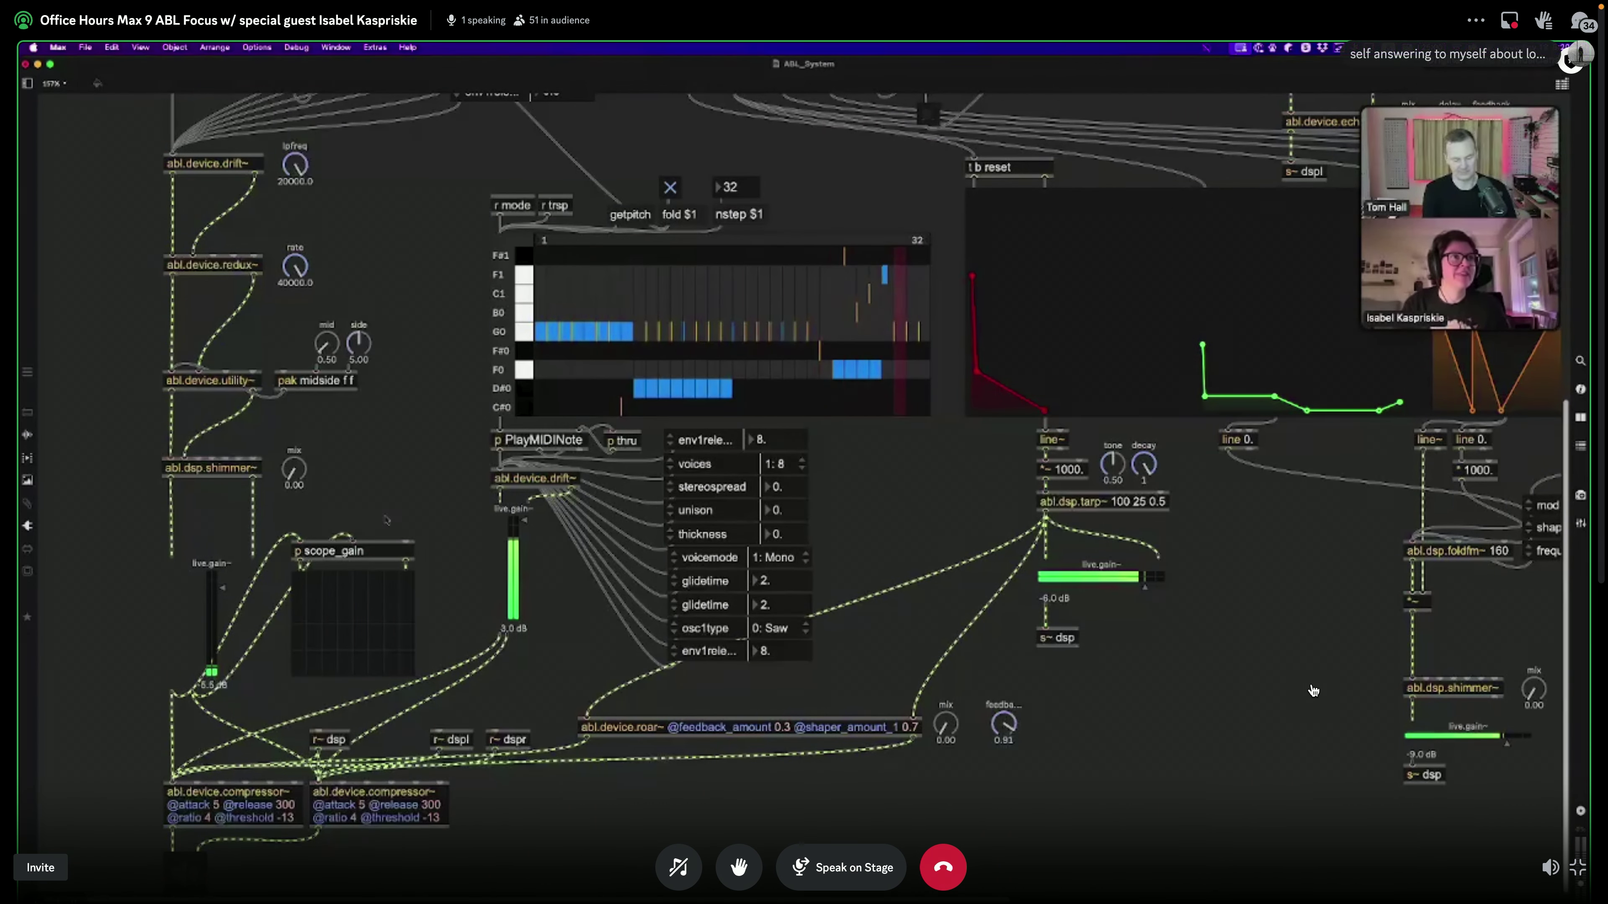
pyautogui.press('super+e')
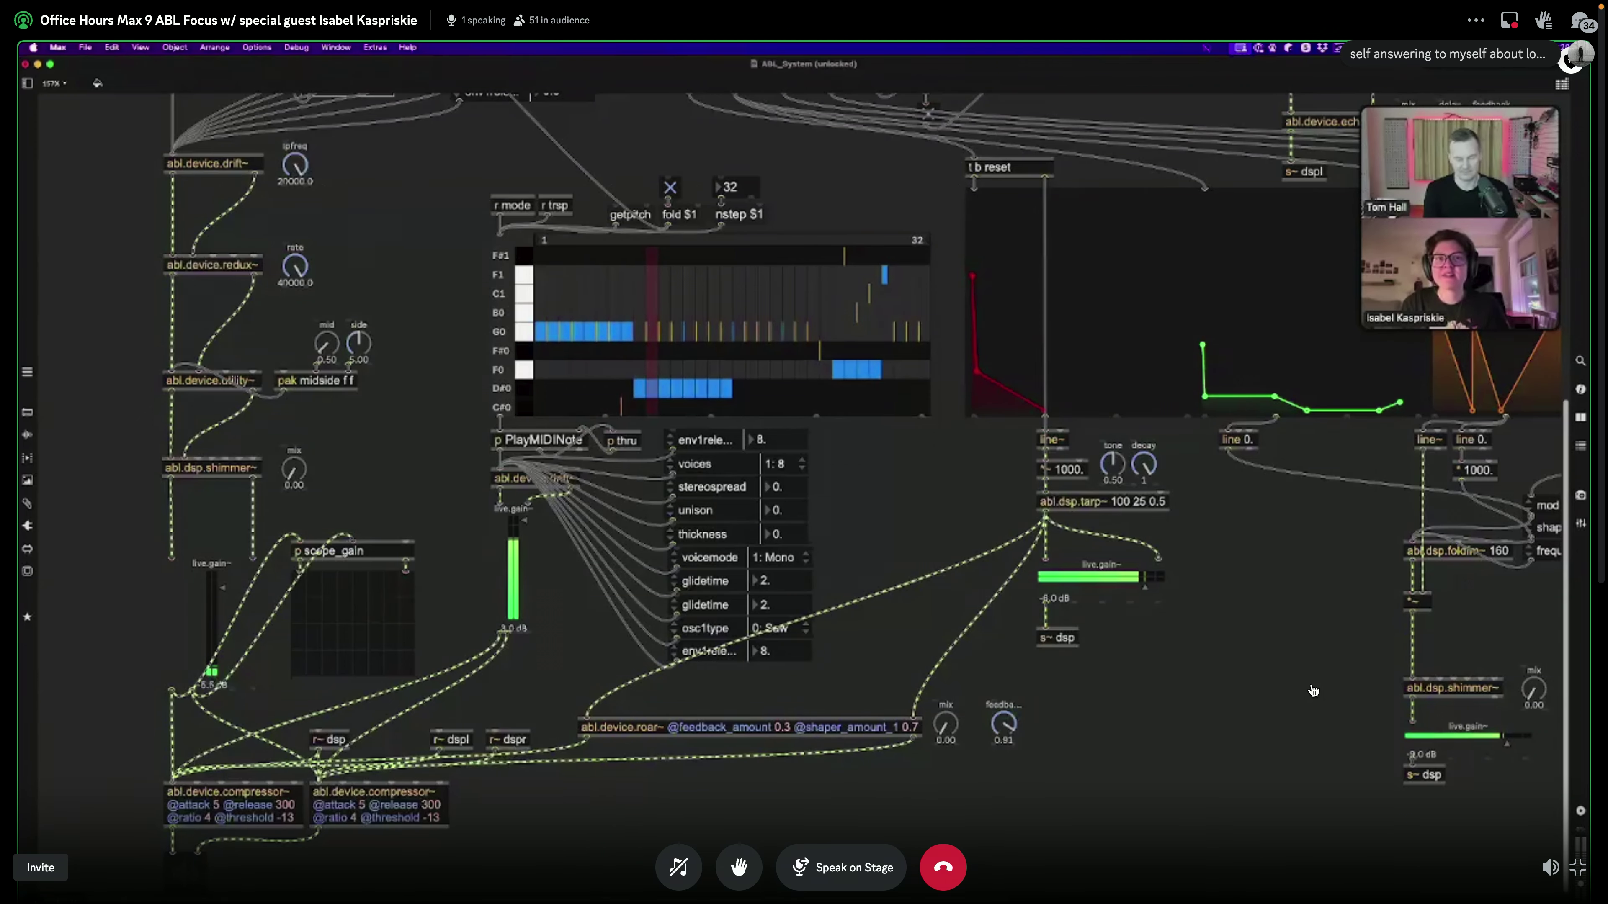
pyautogui.hscroll(10, 1313, 691)
pyautogui.hscroll(14, 1313, 690)
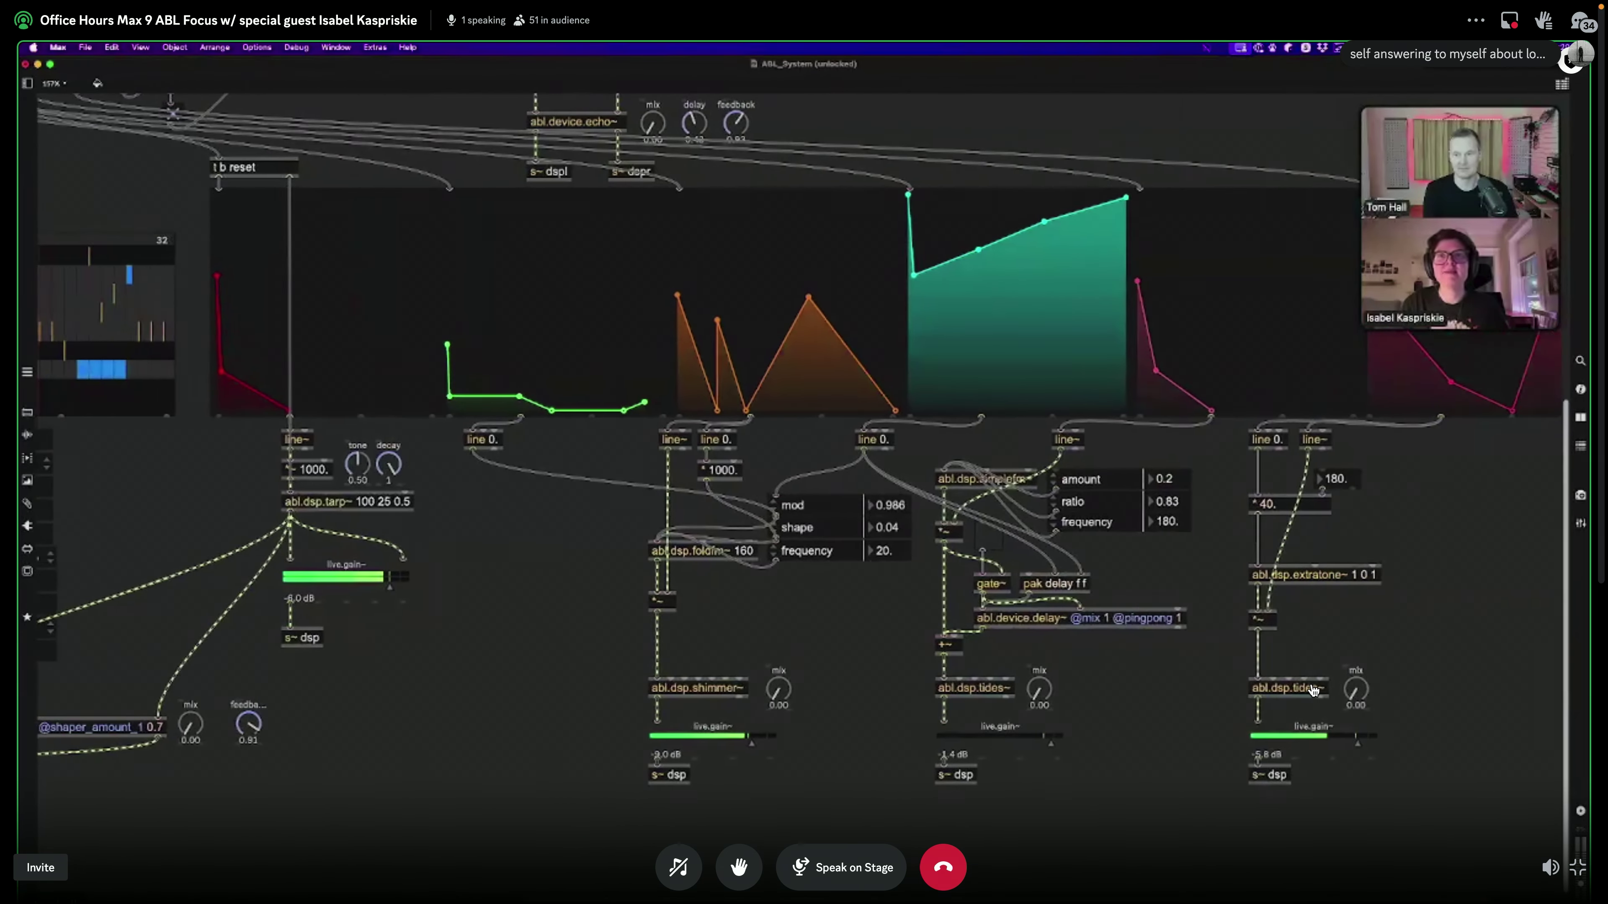
pyautogui.hscroll(2, 1313, 690)
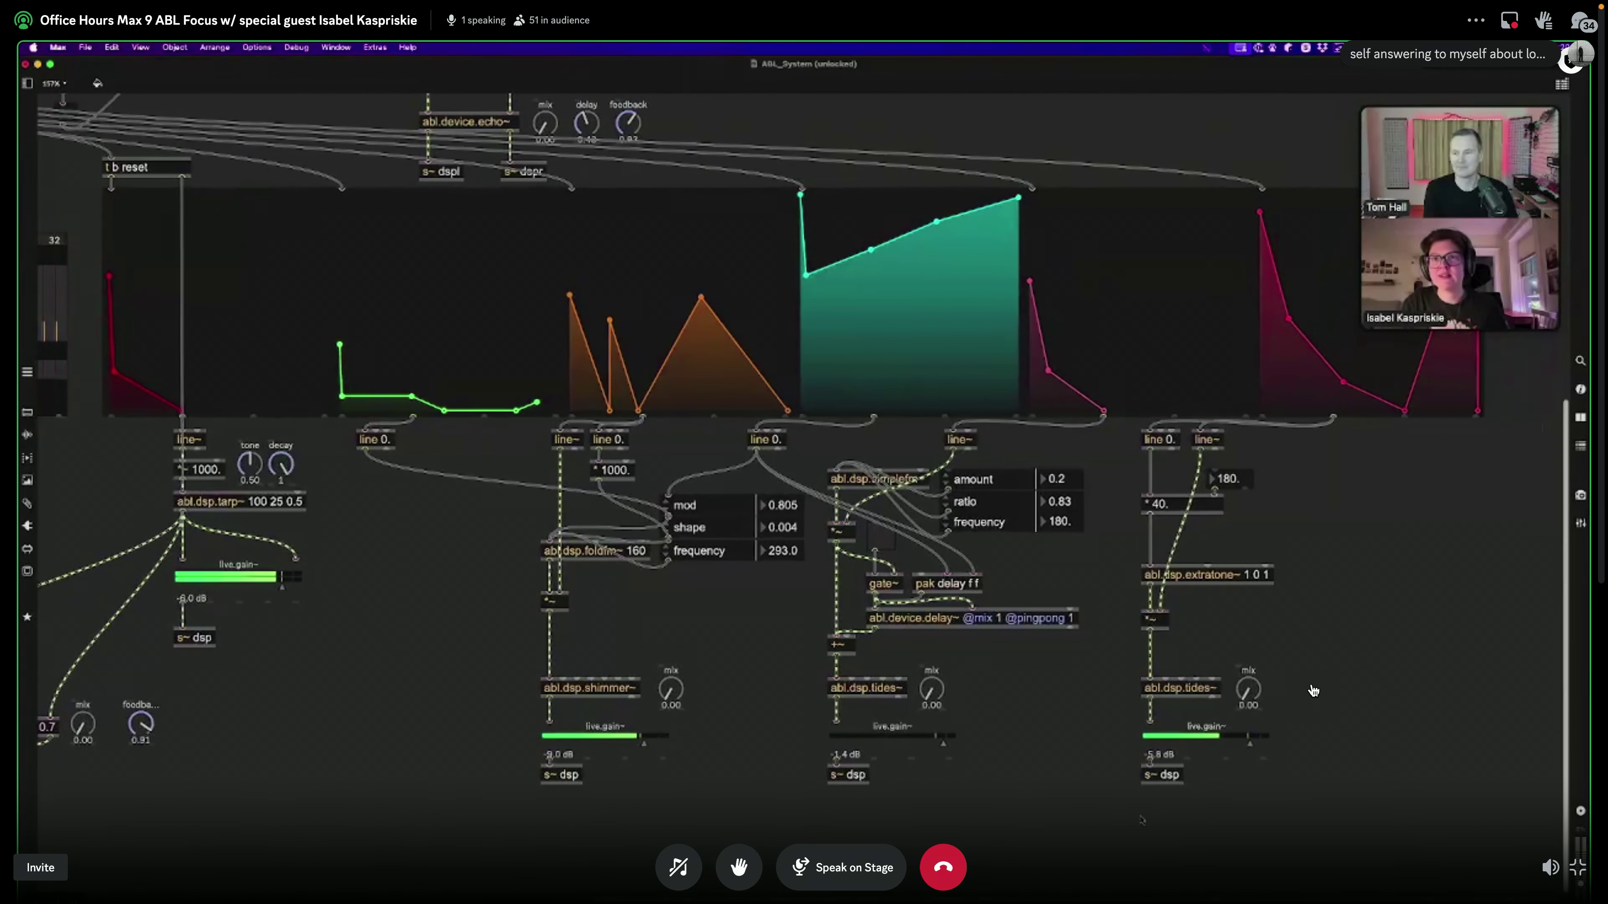
pyautogui.click(1172, 688)
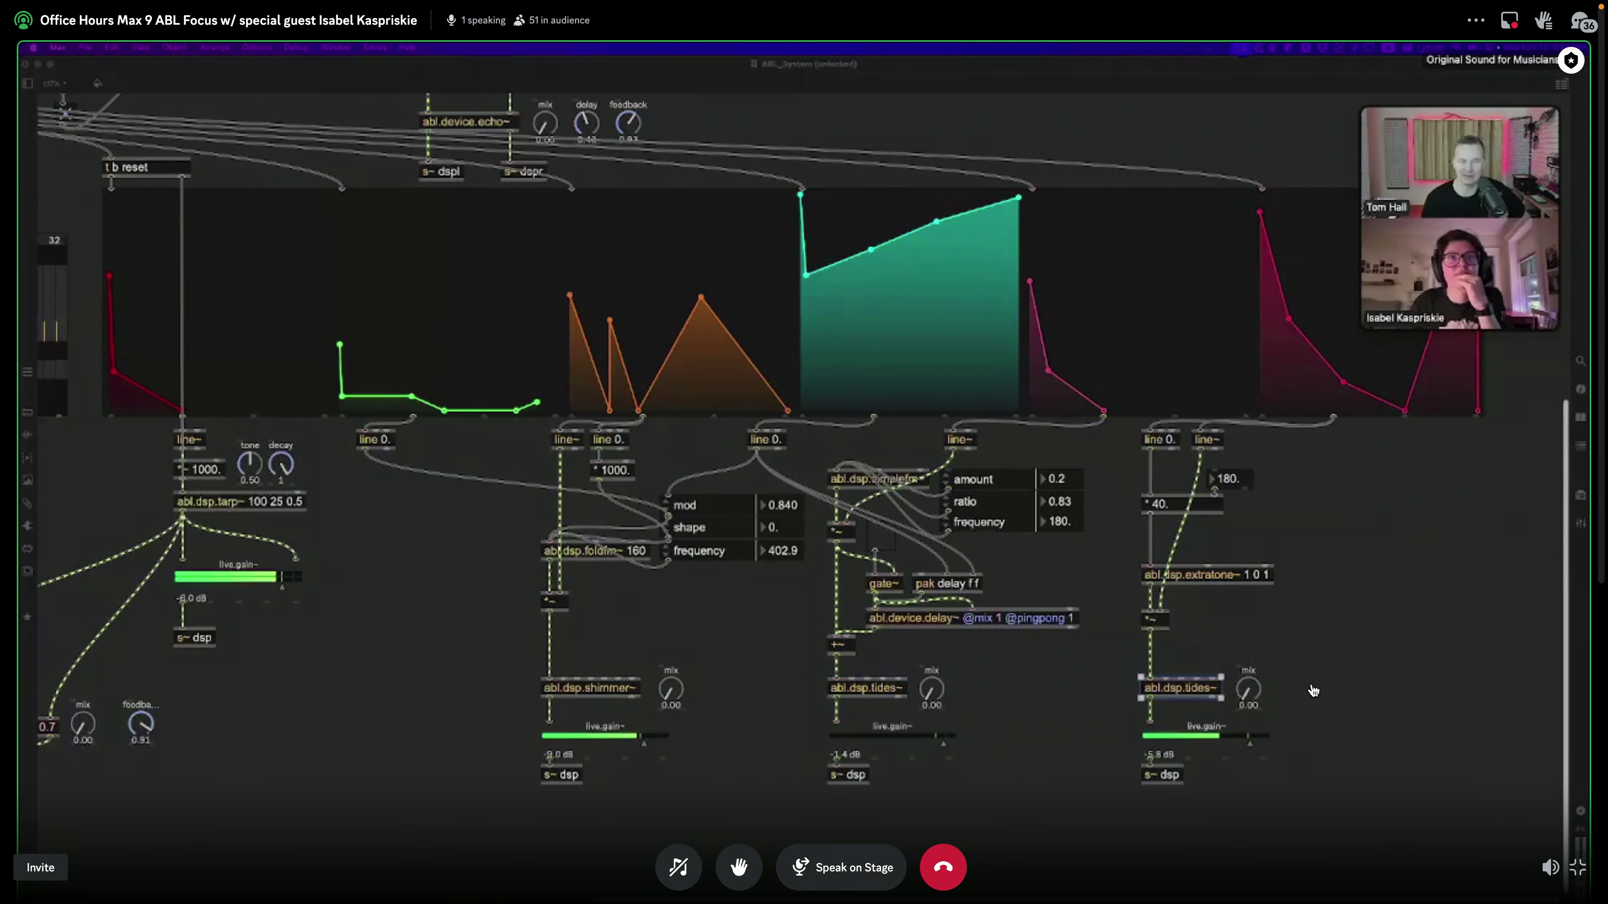
pyautogui.click(1314, 691)
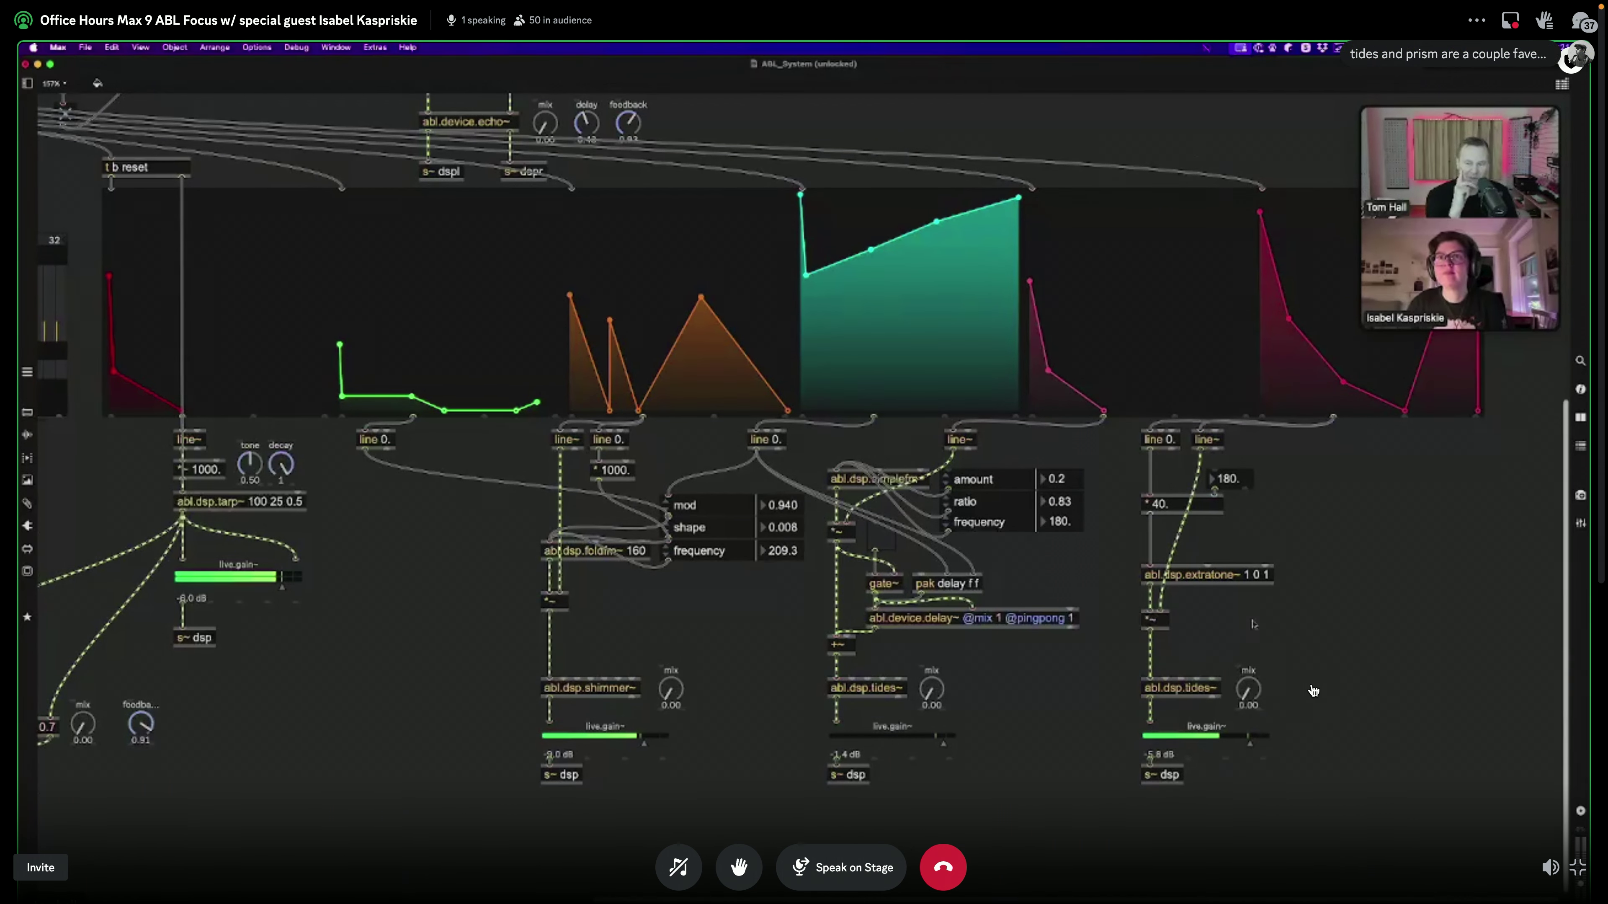
pyautogui.click(1235, 581)
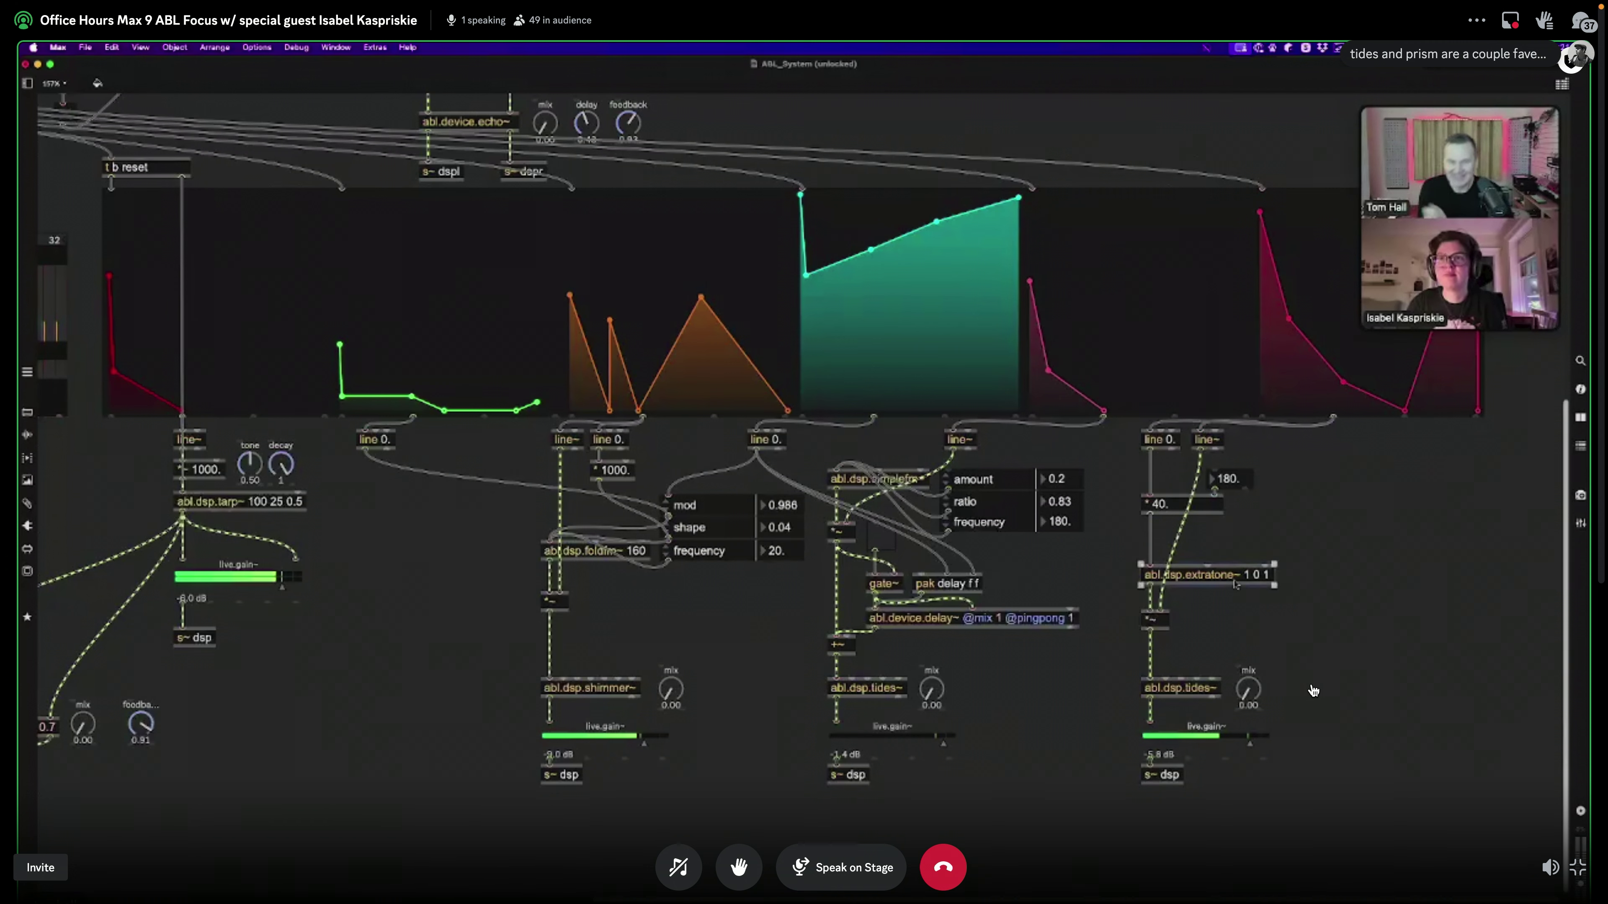
pyautogui.click(1252, 611)
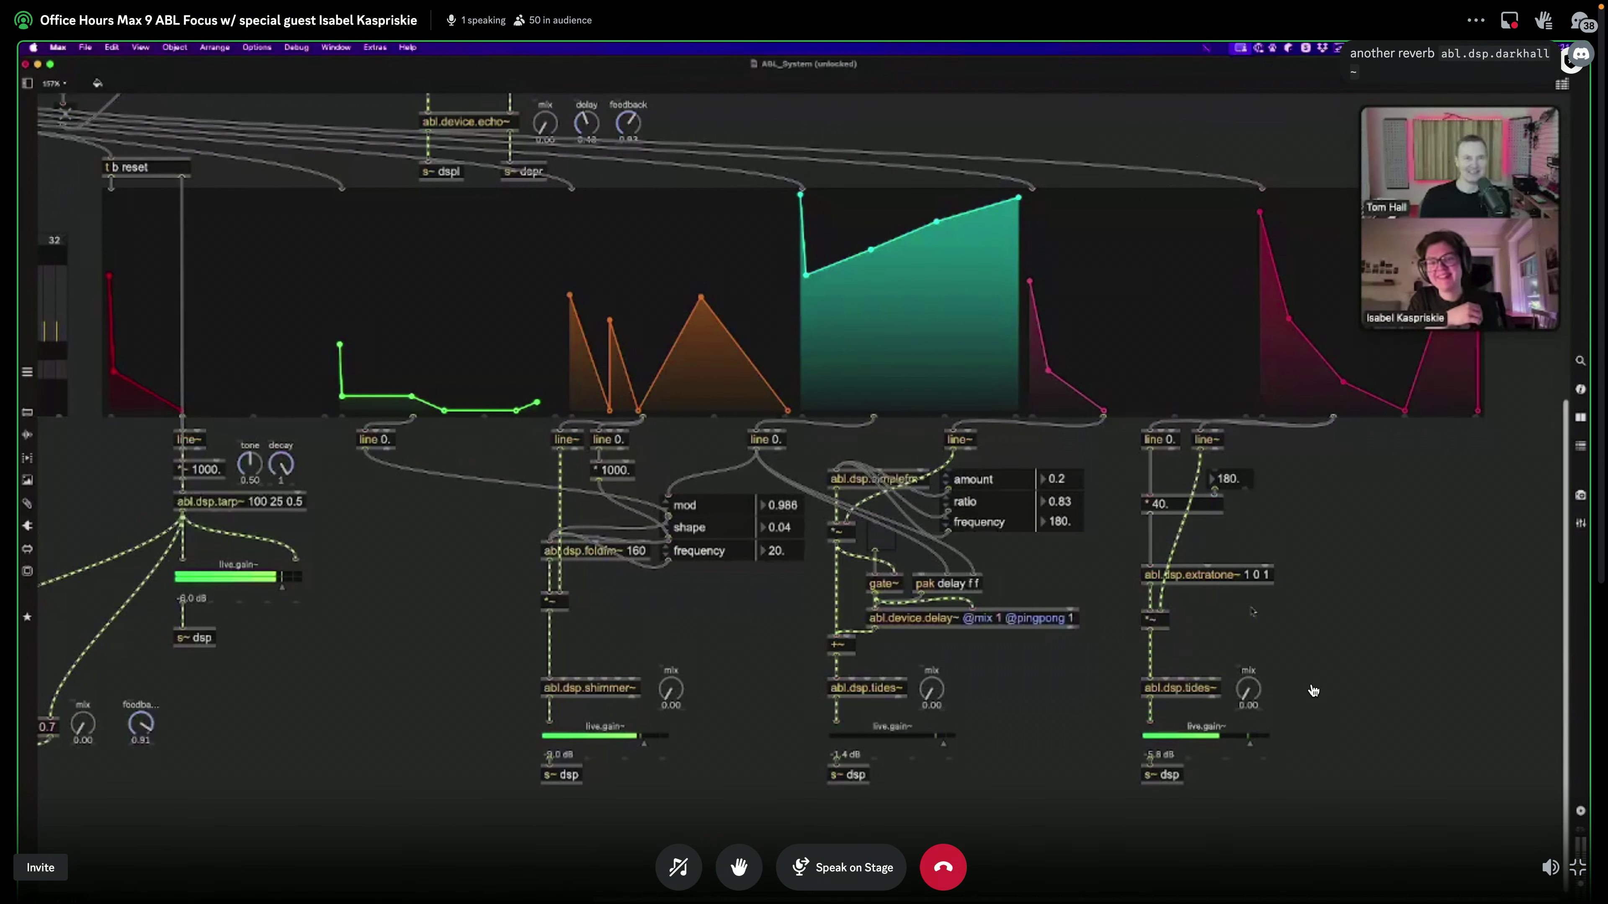
pyautogui.click(1227, 580)
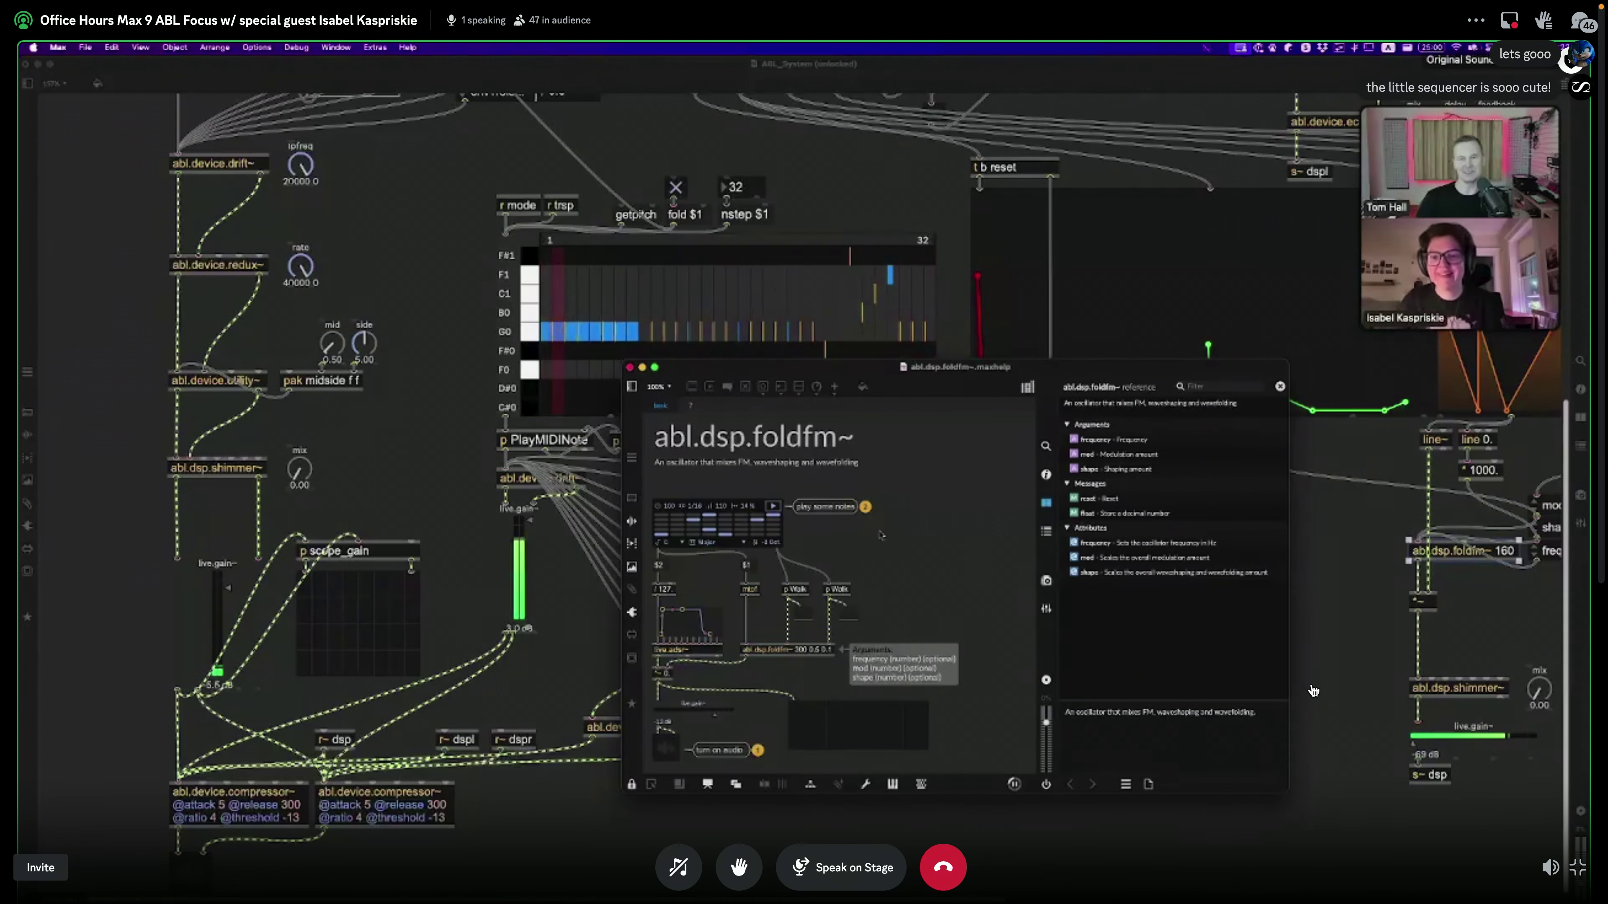
# Step: Unlock the abl.dsp.foldfm~ help patch and copy its complete example below the title into a new patcher
pyautogui.press('super+e')
pyautogui.press('super+e')
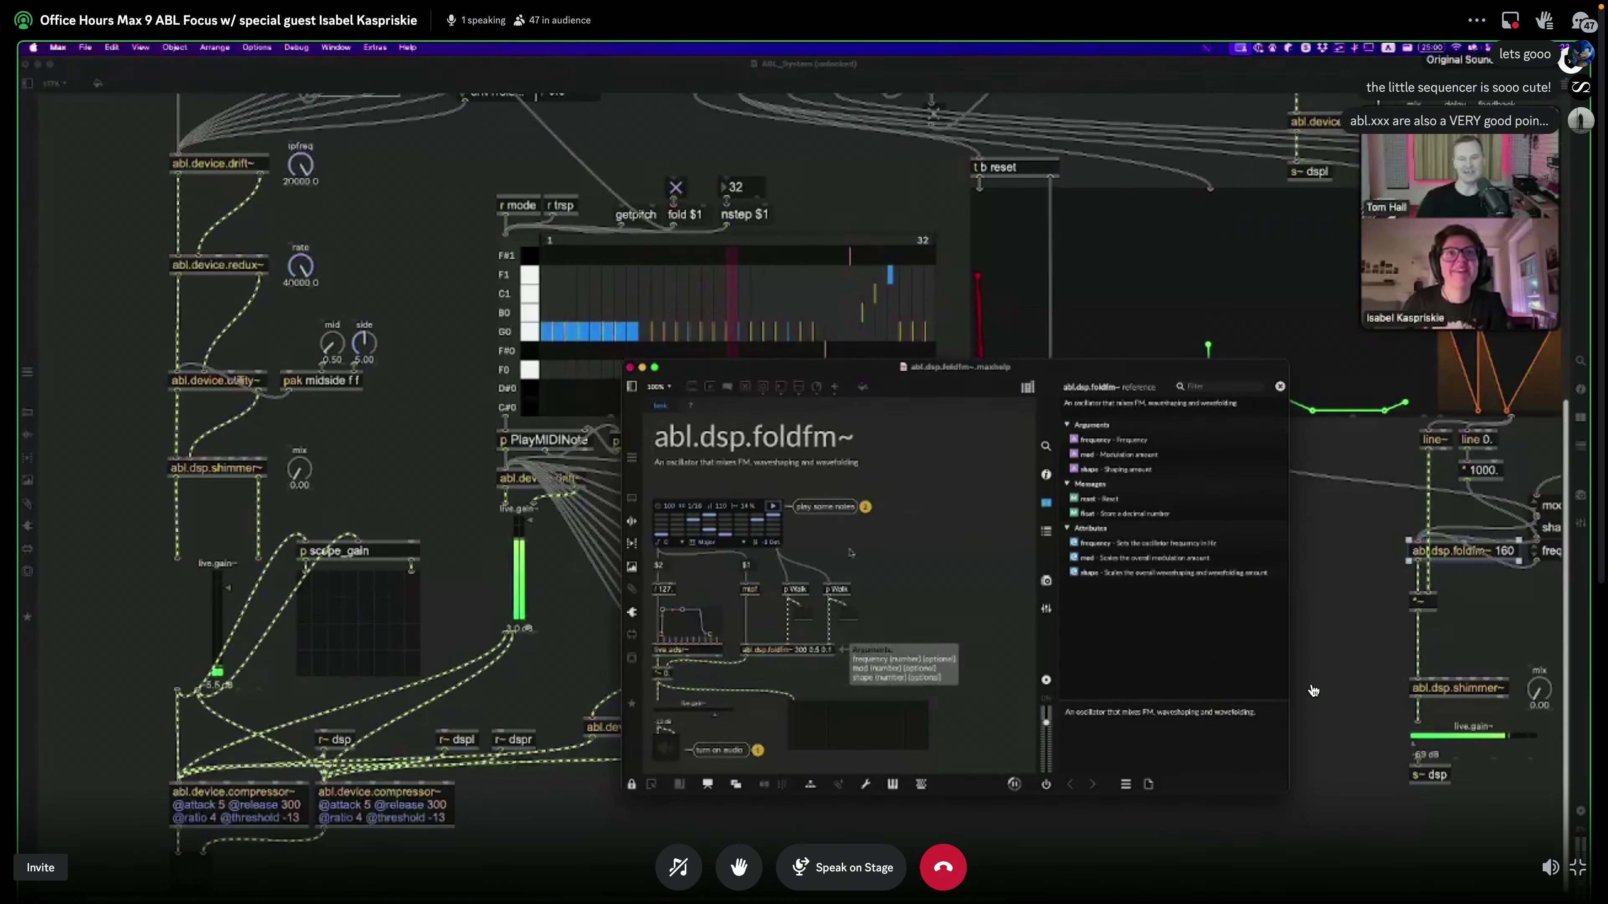
pyautogui.press('super+e')
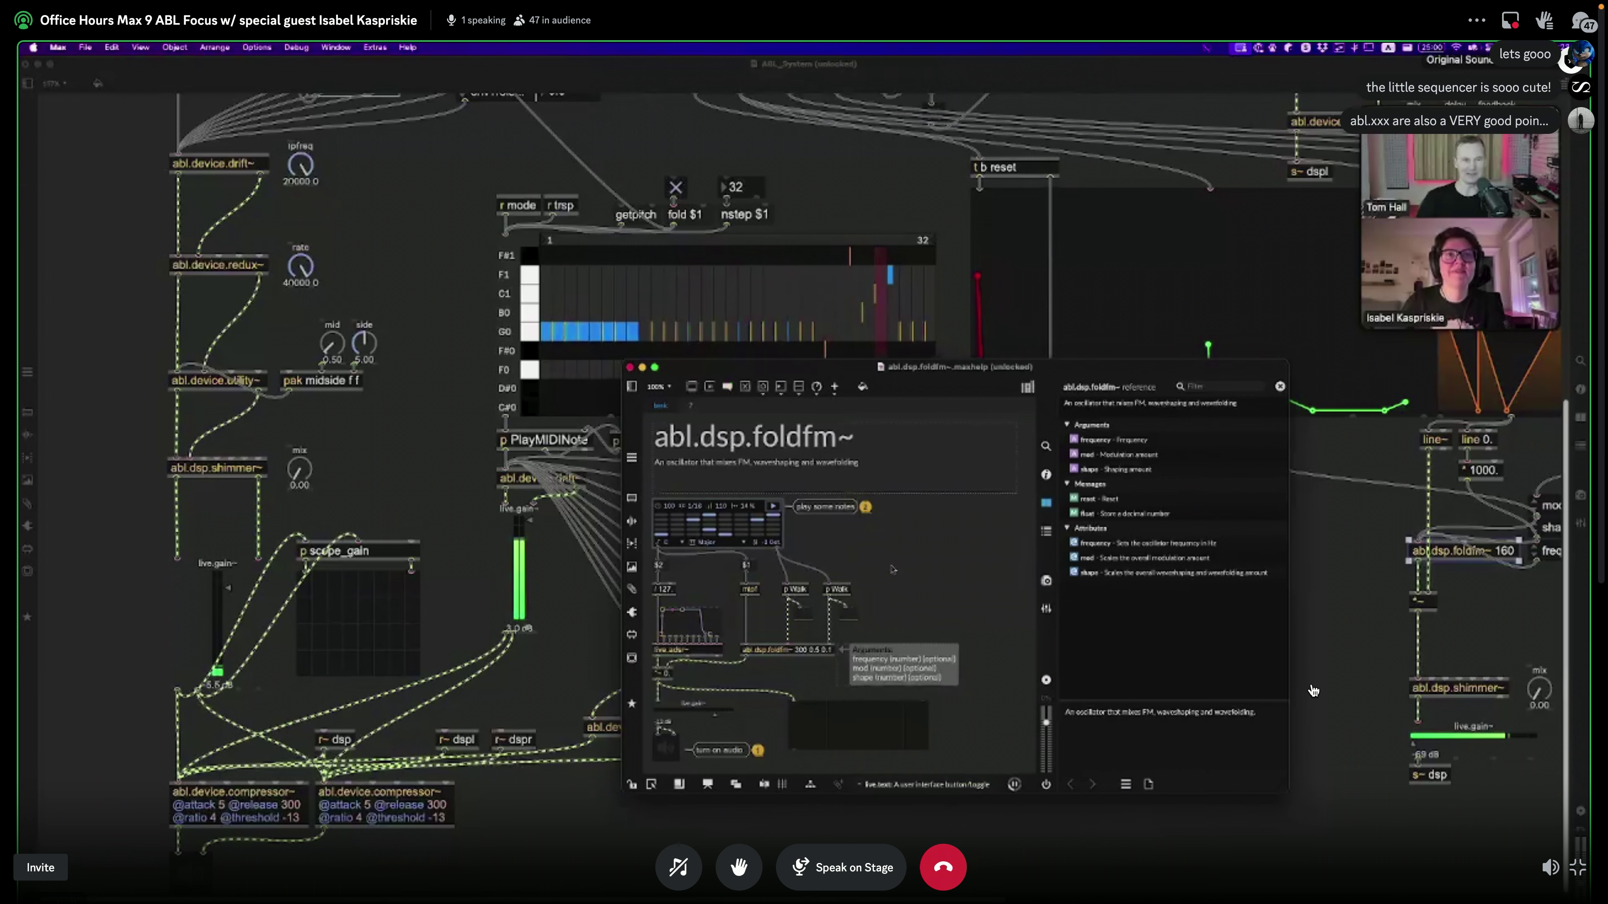
pyautogui.moveTo(968, 763); pyautogui.dragTo(641, 436)
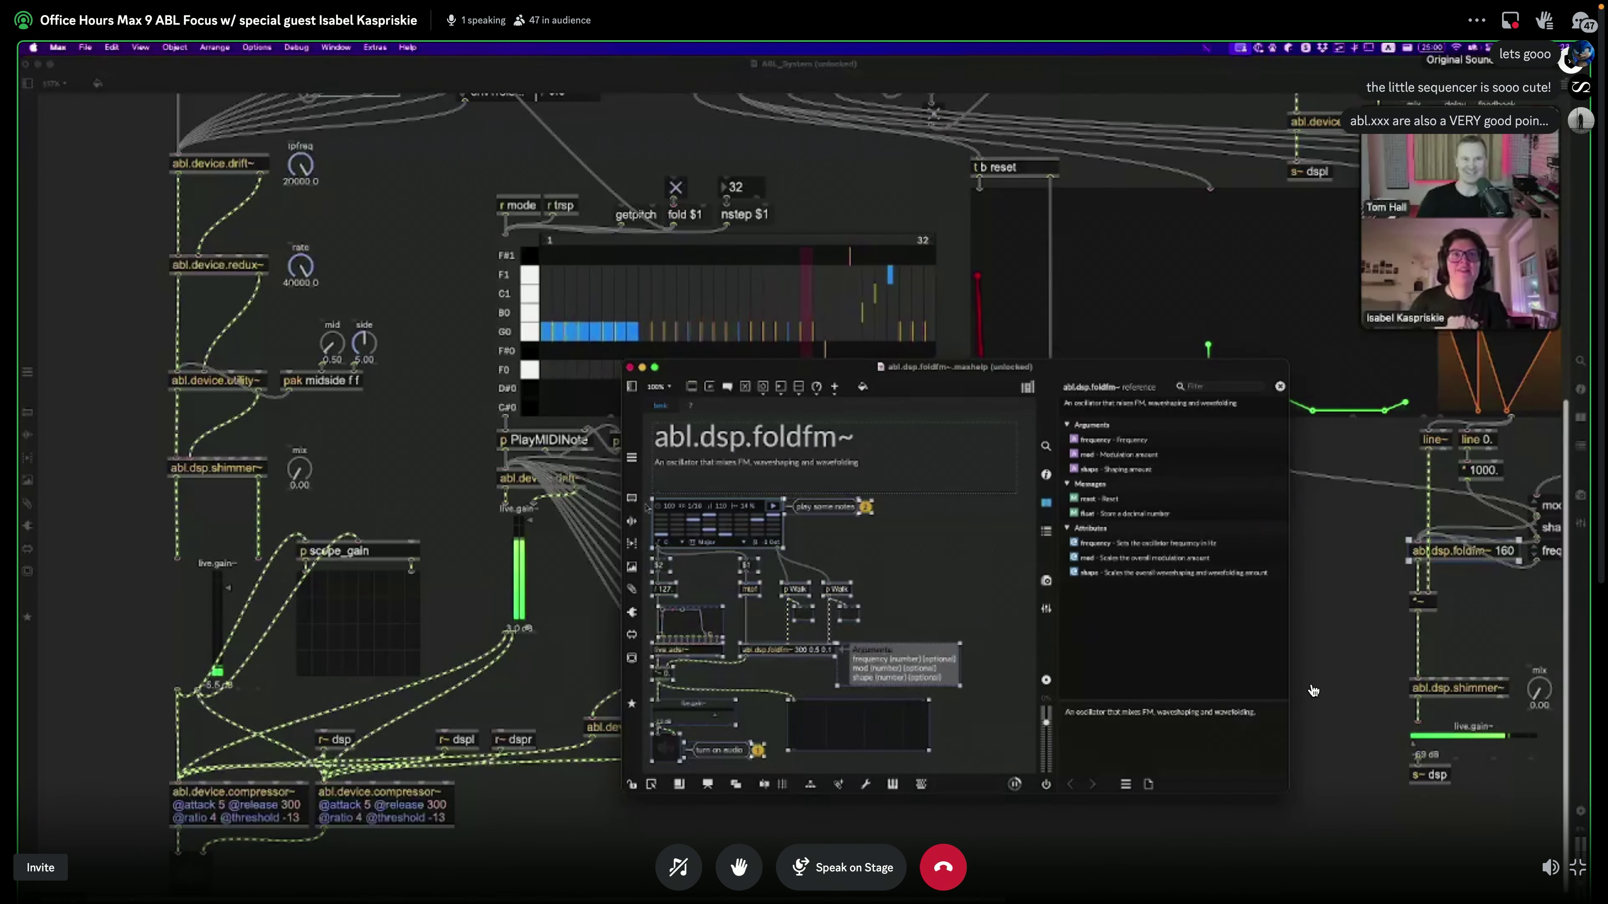
pyautogui.press('super+n')
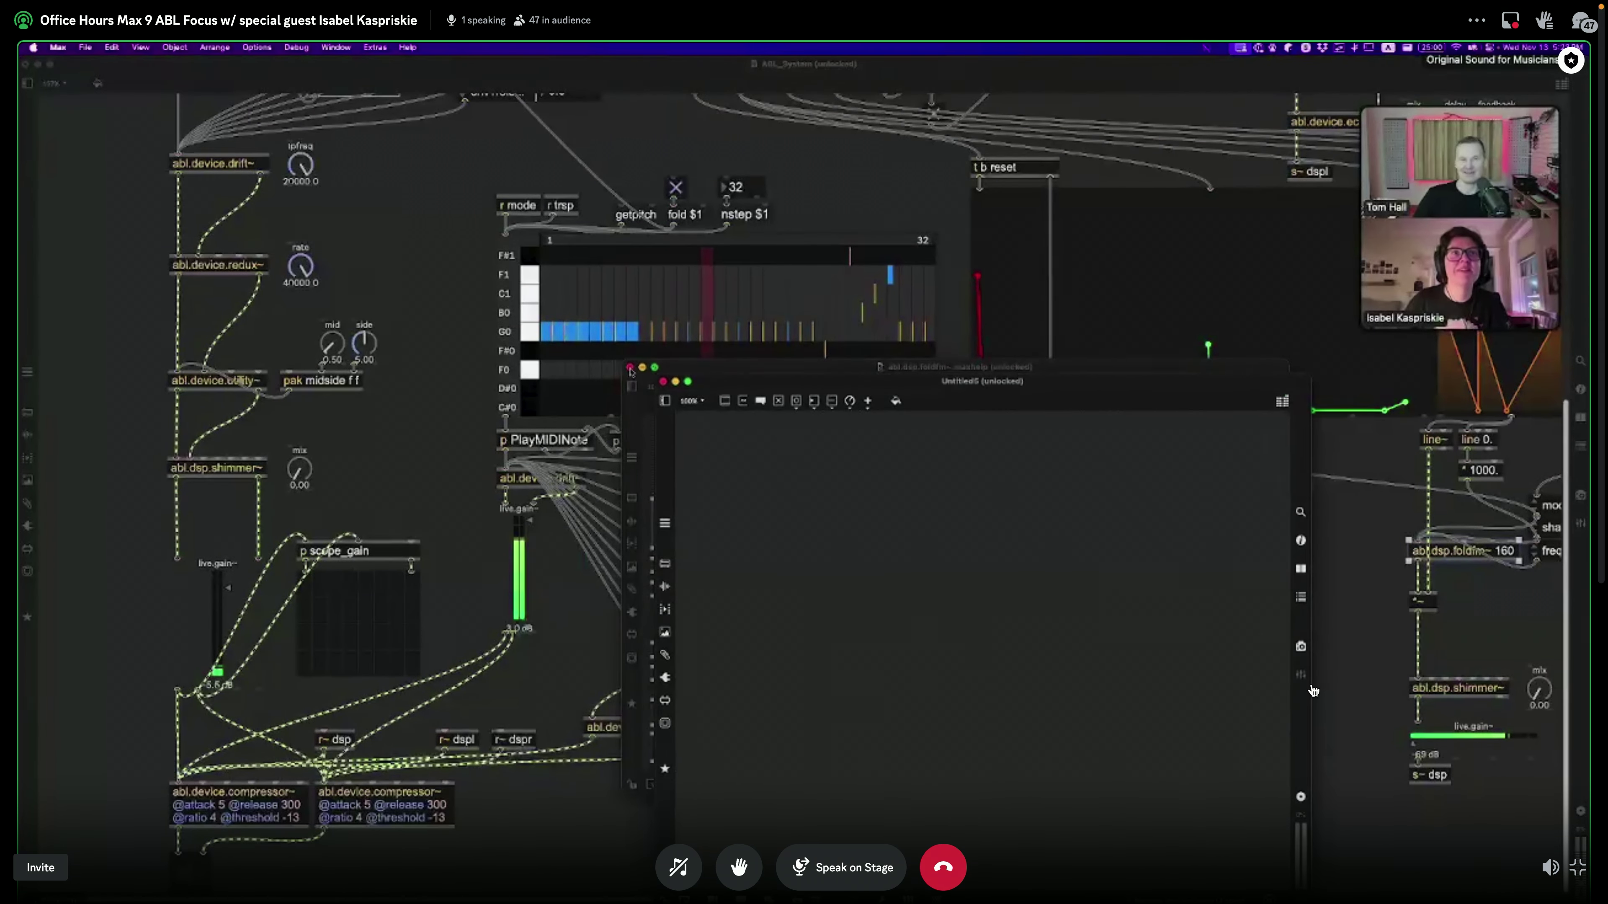
pyautogui.press('super+v')
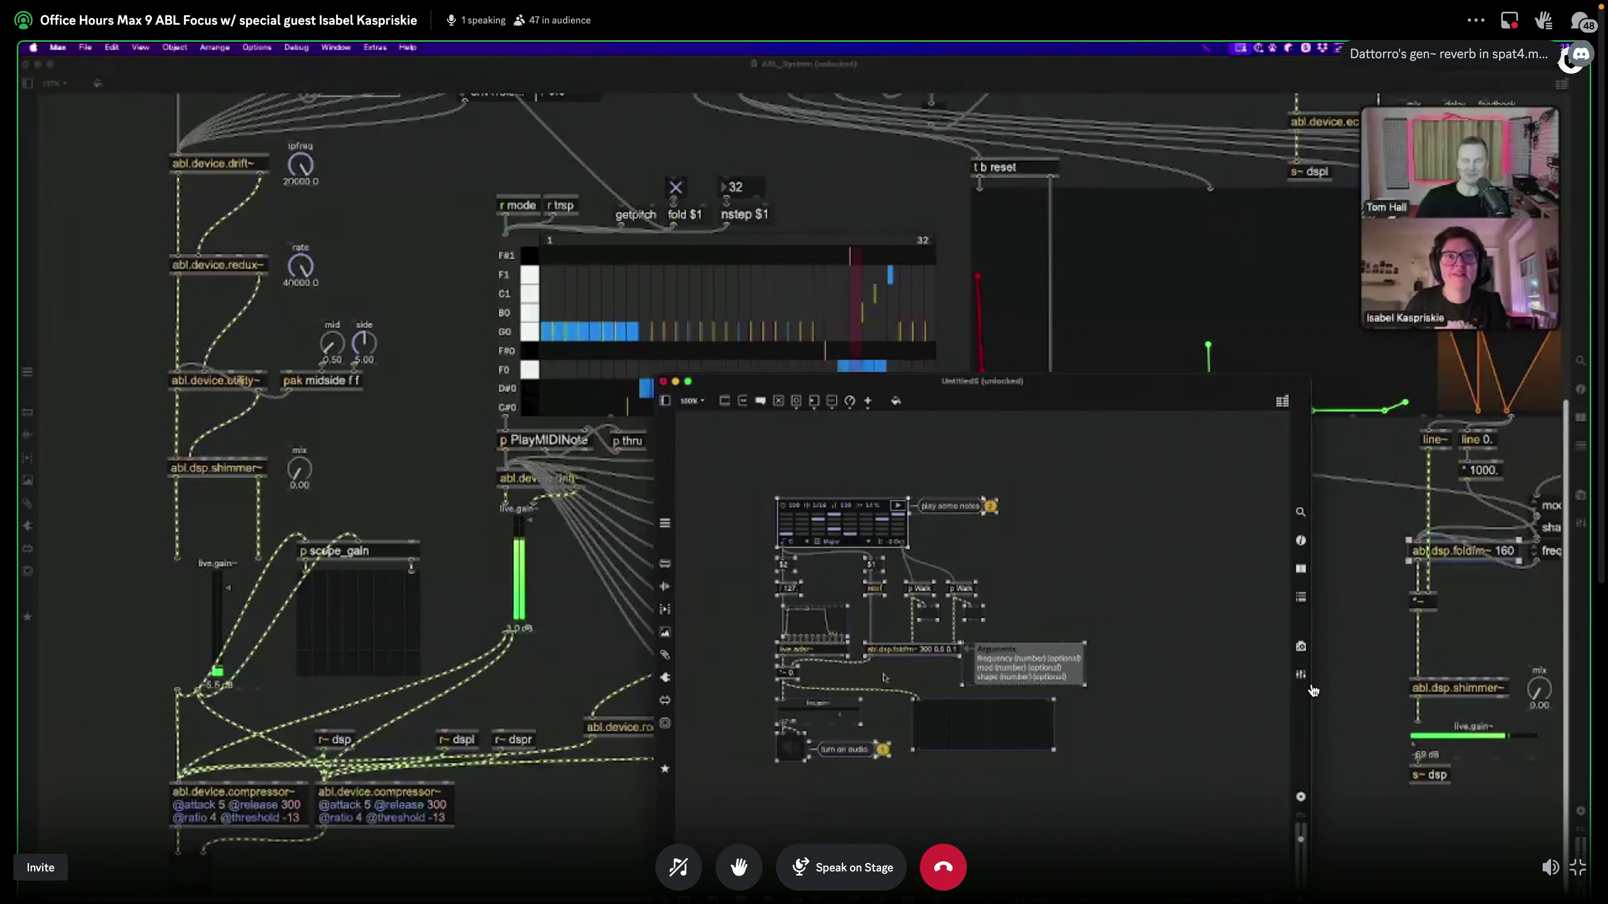
# Step: Replace foldfm with extratone in the pasted abl.dsp.foldfm~ object, and discard the untitled patcher
pyautogui.doubleClick(889, 651)
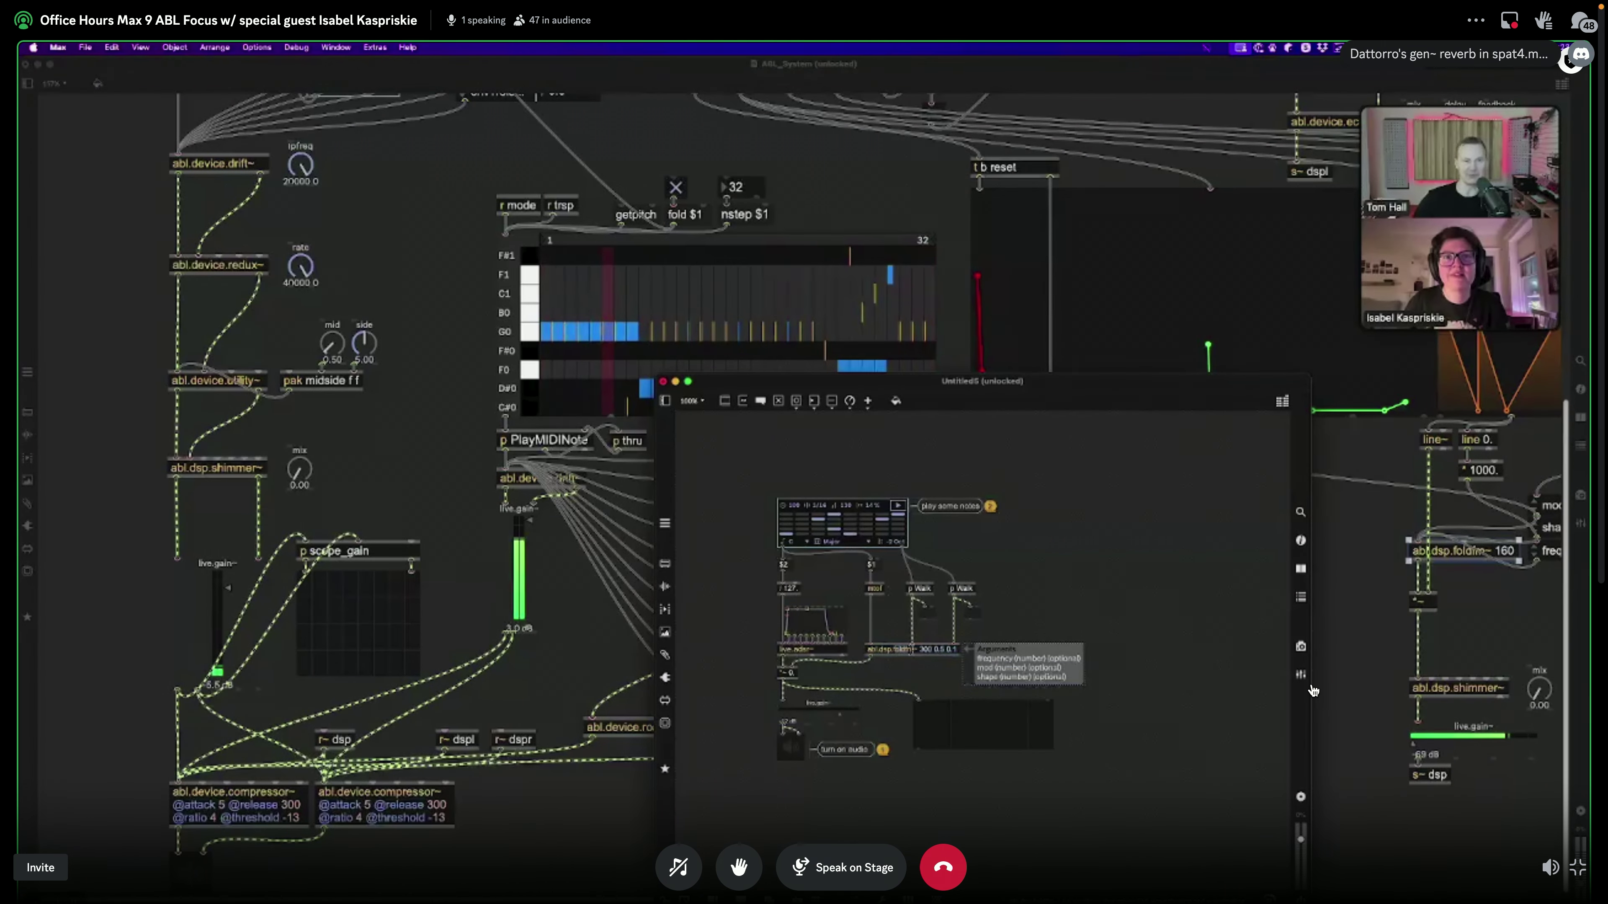
pyautogui.write('extratone')
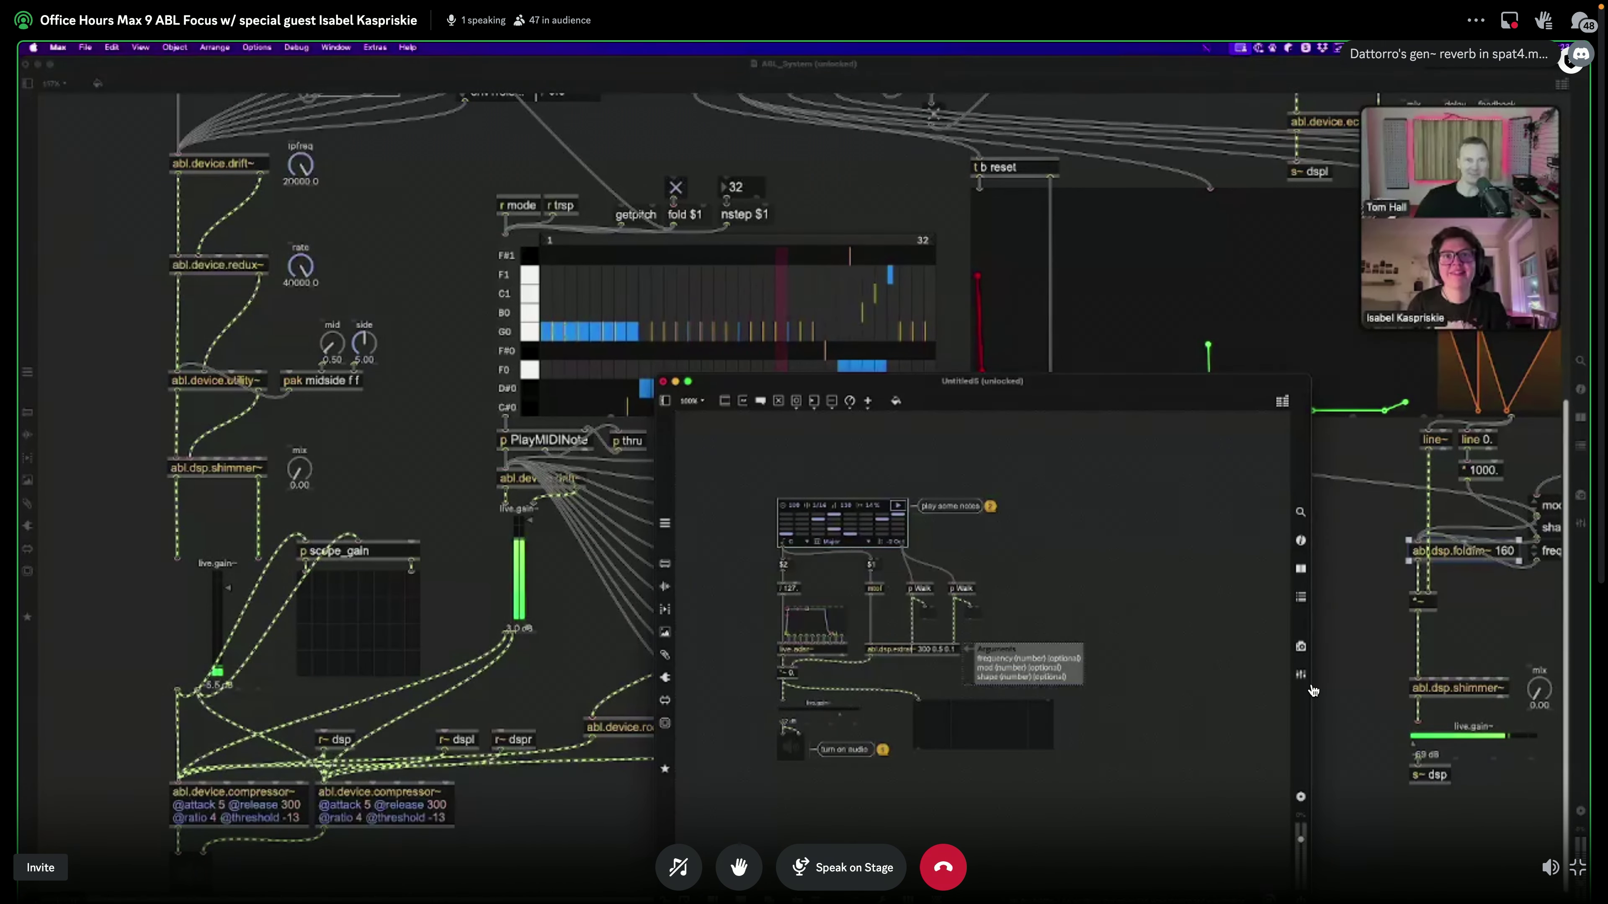
pyautogui.press('Return')
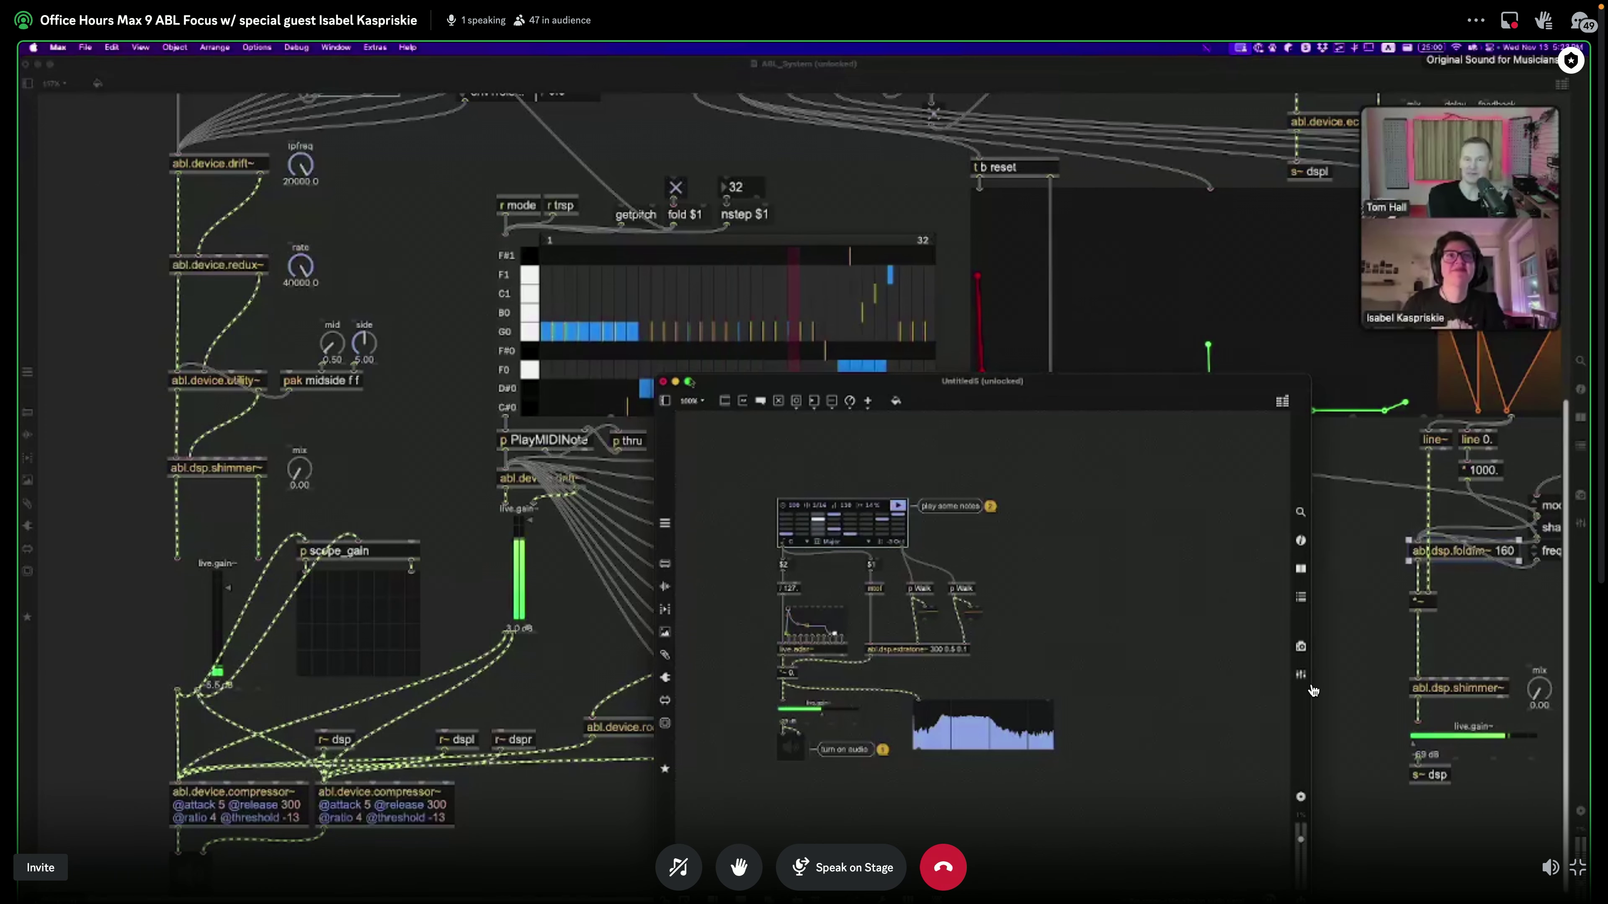
pyautogui.click(663, 383)
pyautogui.click(980, 682)
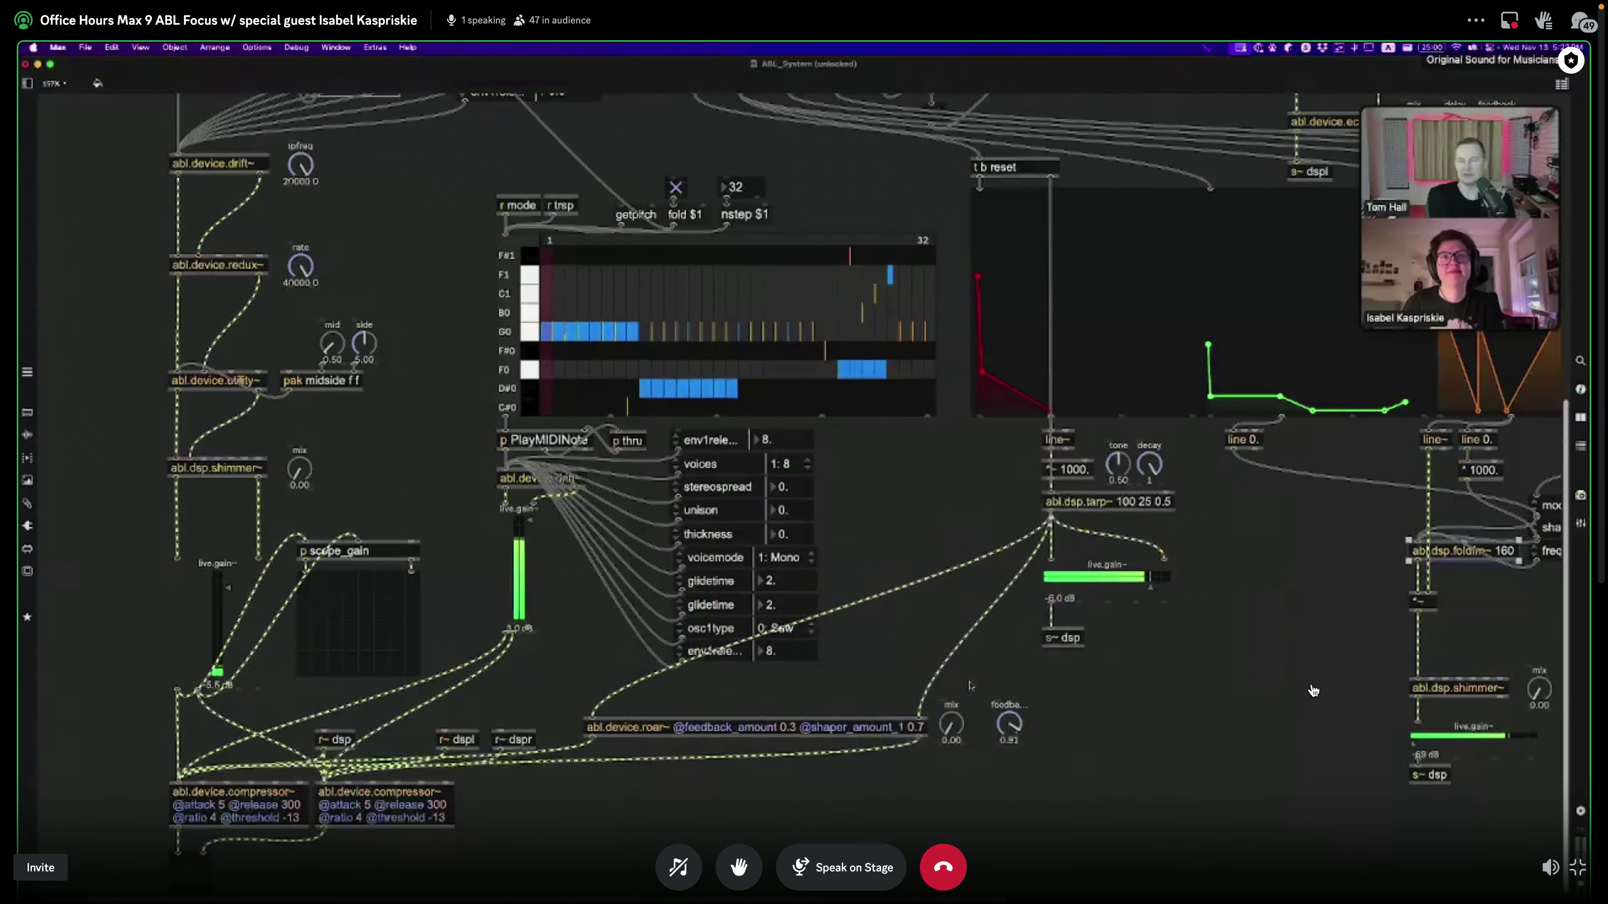
# Step: Open the help patch for the abl.dsp.tarp~ kick object and switch its example audio off
pyautogui.hscroll(15, 1233, 757)
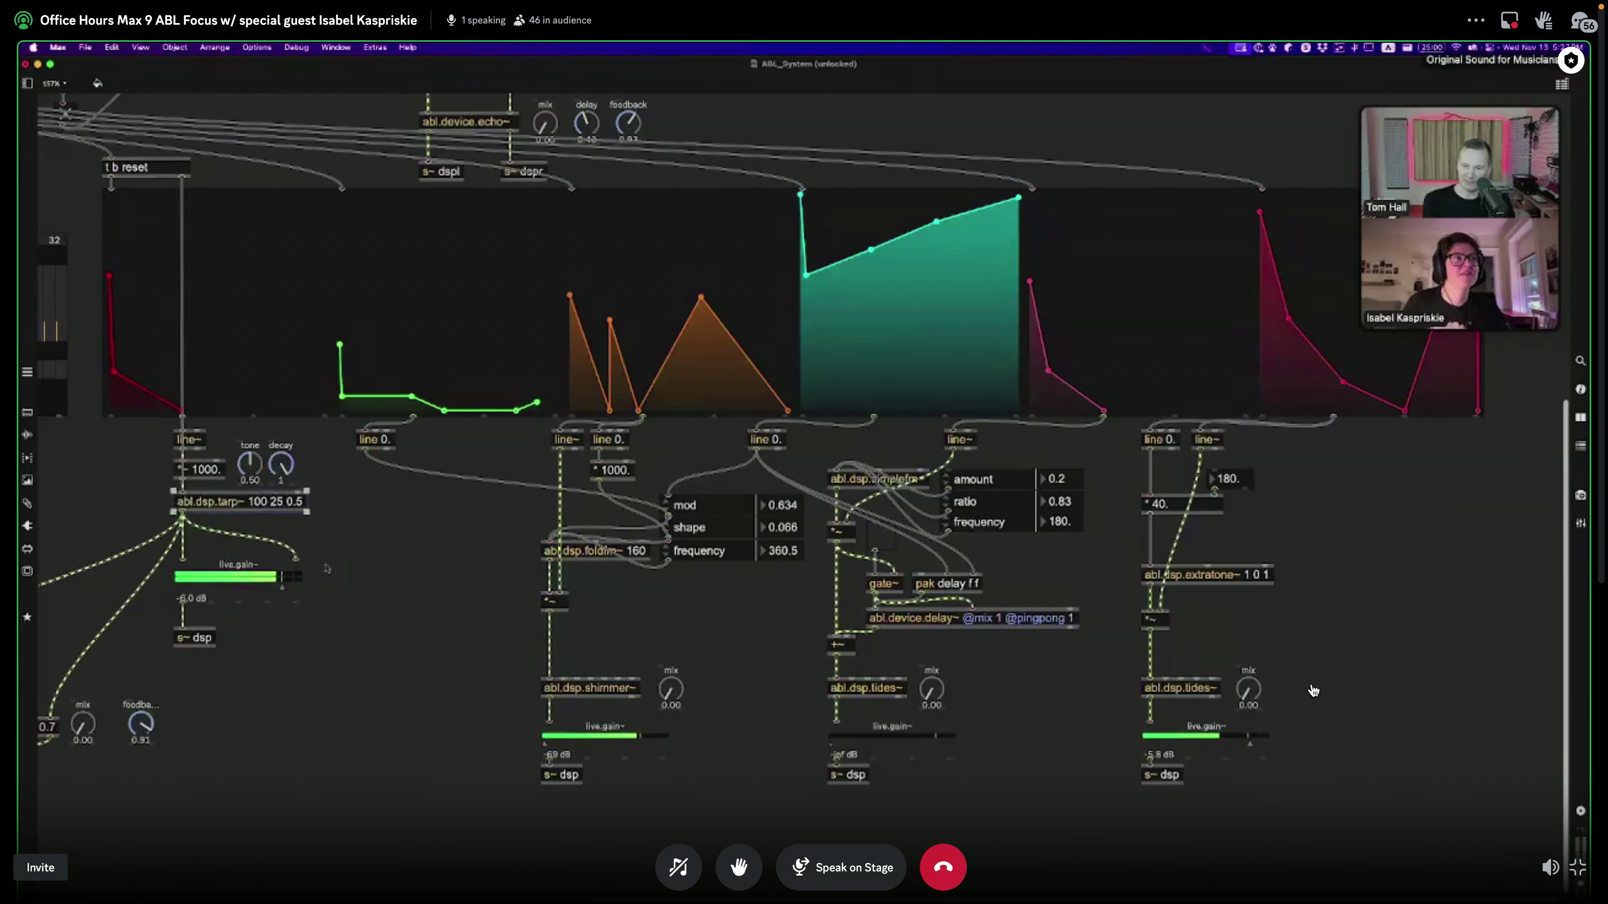
pyautogui.hscroll(-8, 326, 568)
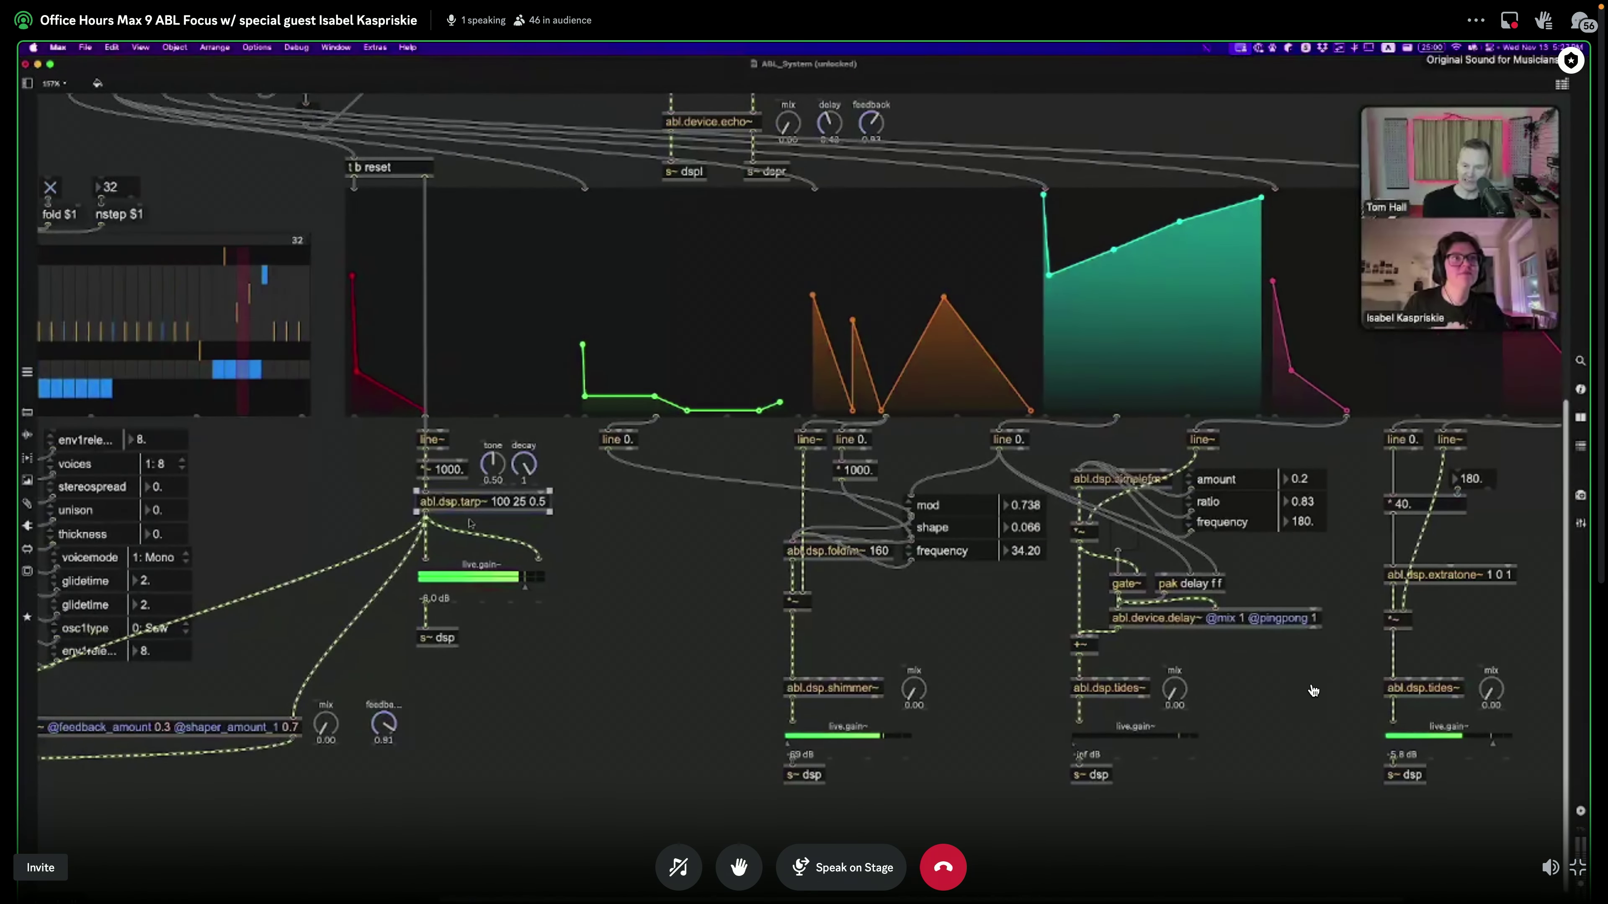
pyautogui.scroll(2, 1312, 691)
pyautogui.hscroll(-2, 1312, 690)
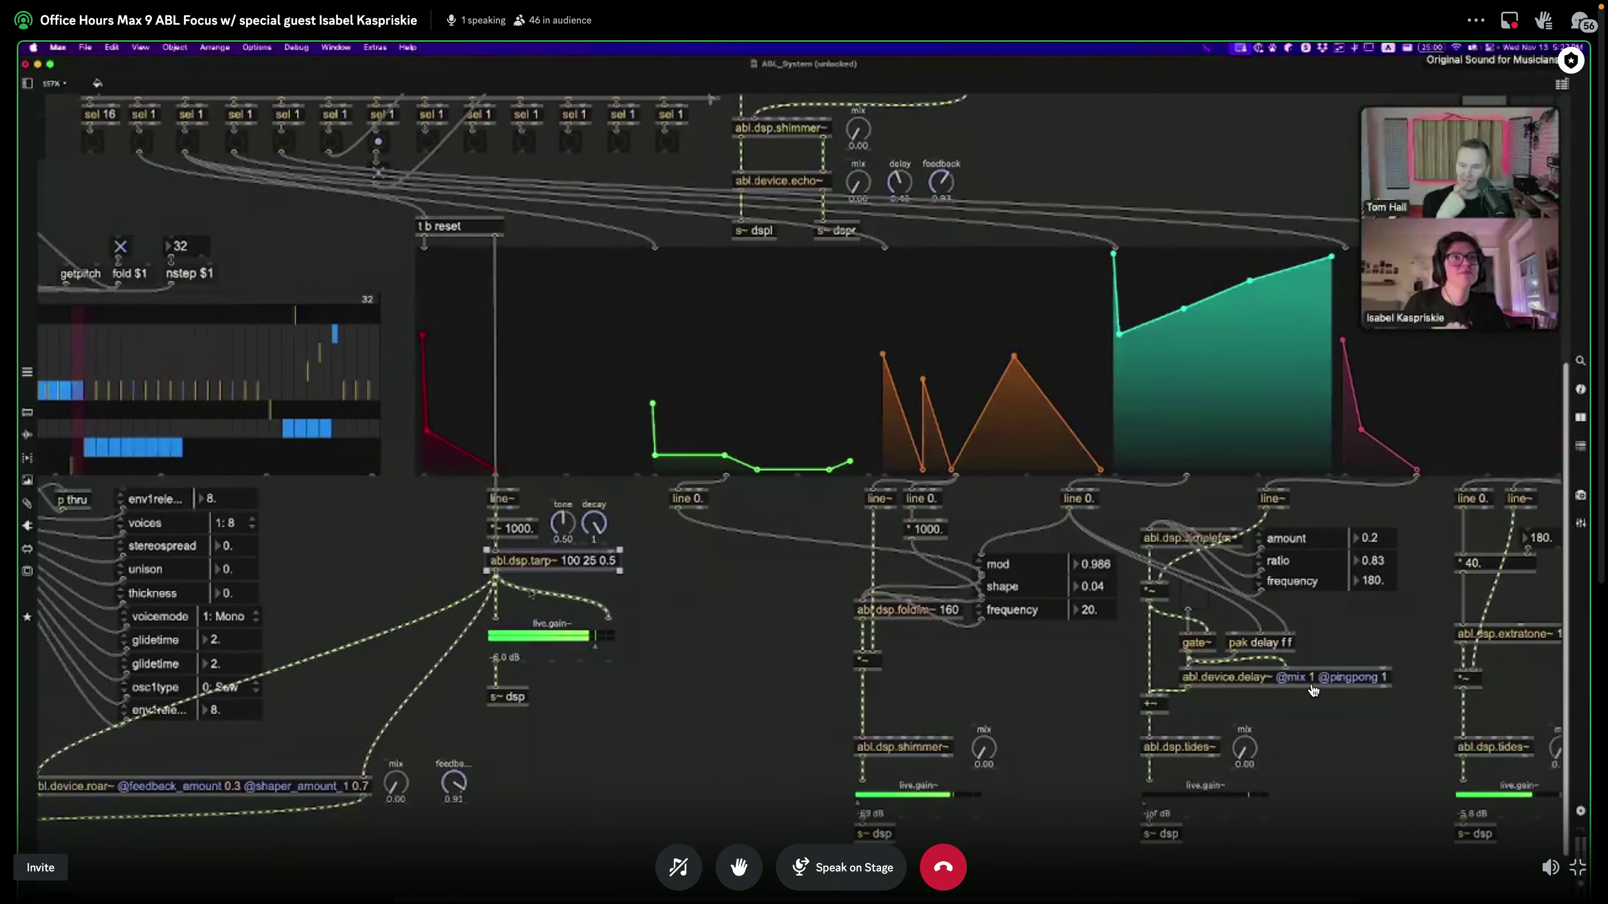
pyautogui.hscroll(-3, 1312, 690)
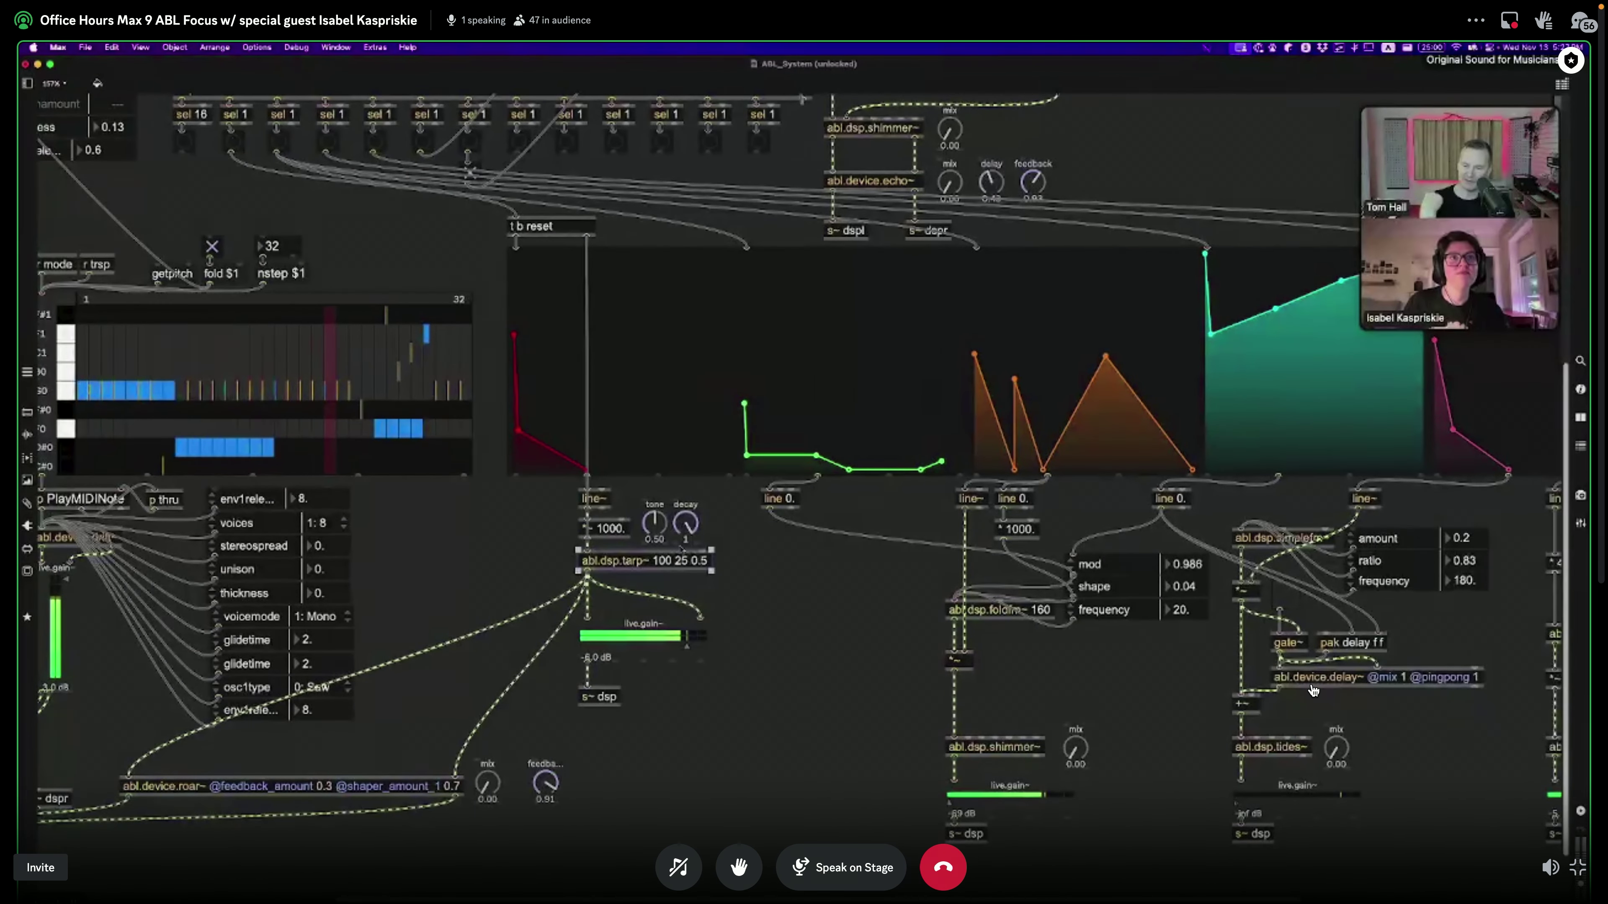
pyautogui.rightClick(683, 546)
pyautogui.click(671, 525)
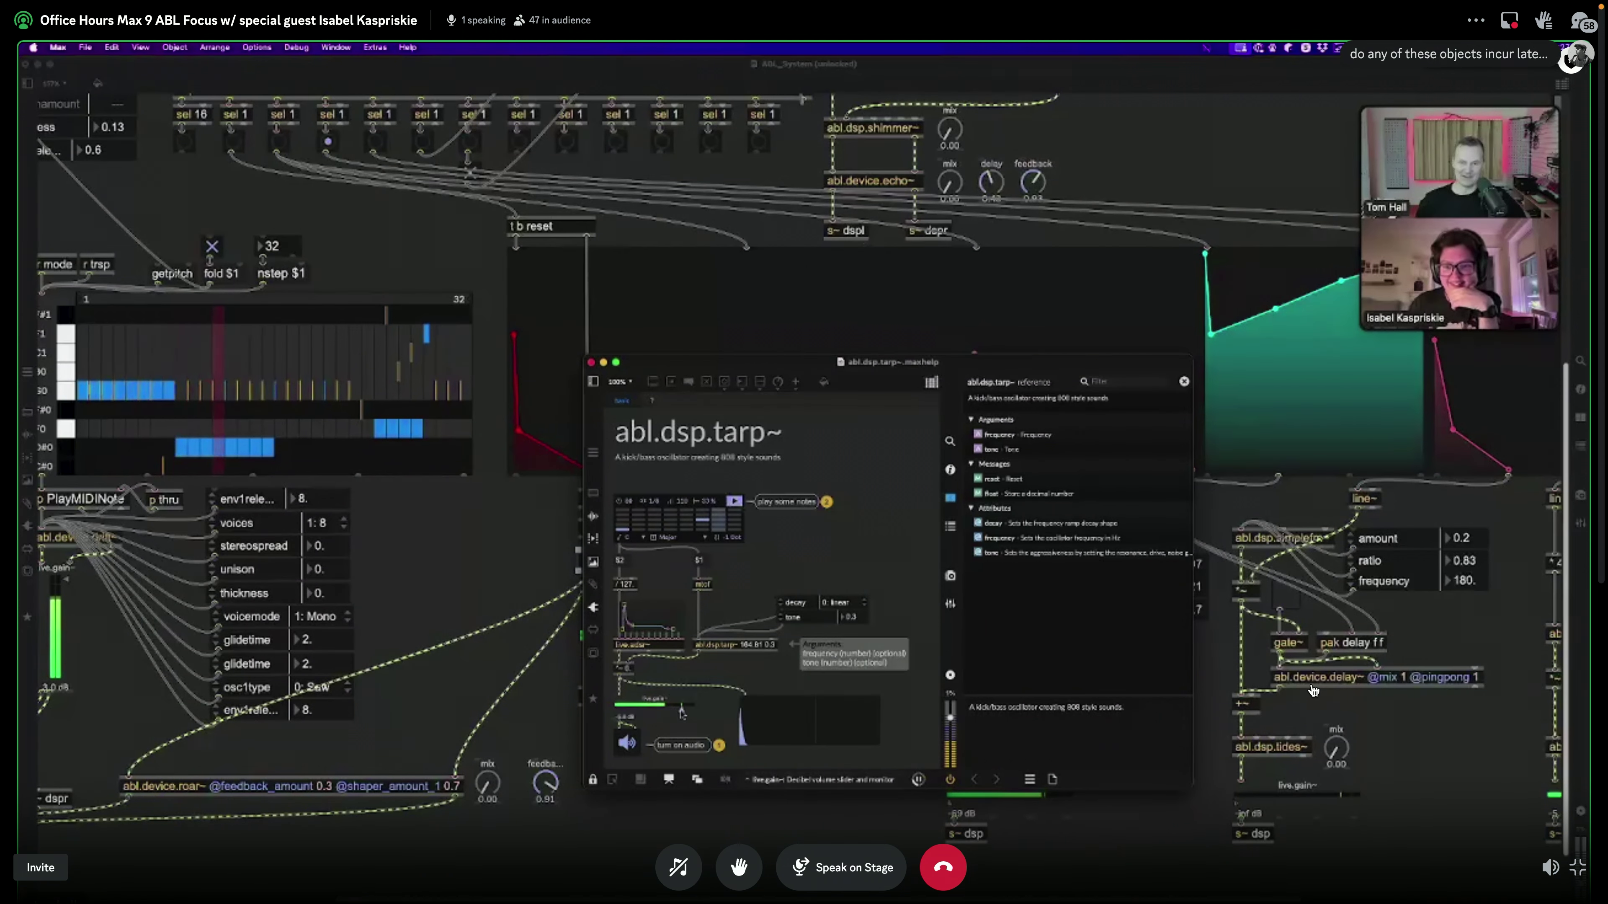
pyautogui.click(627, 743)
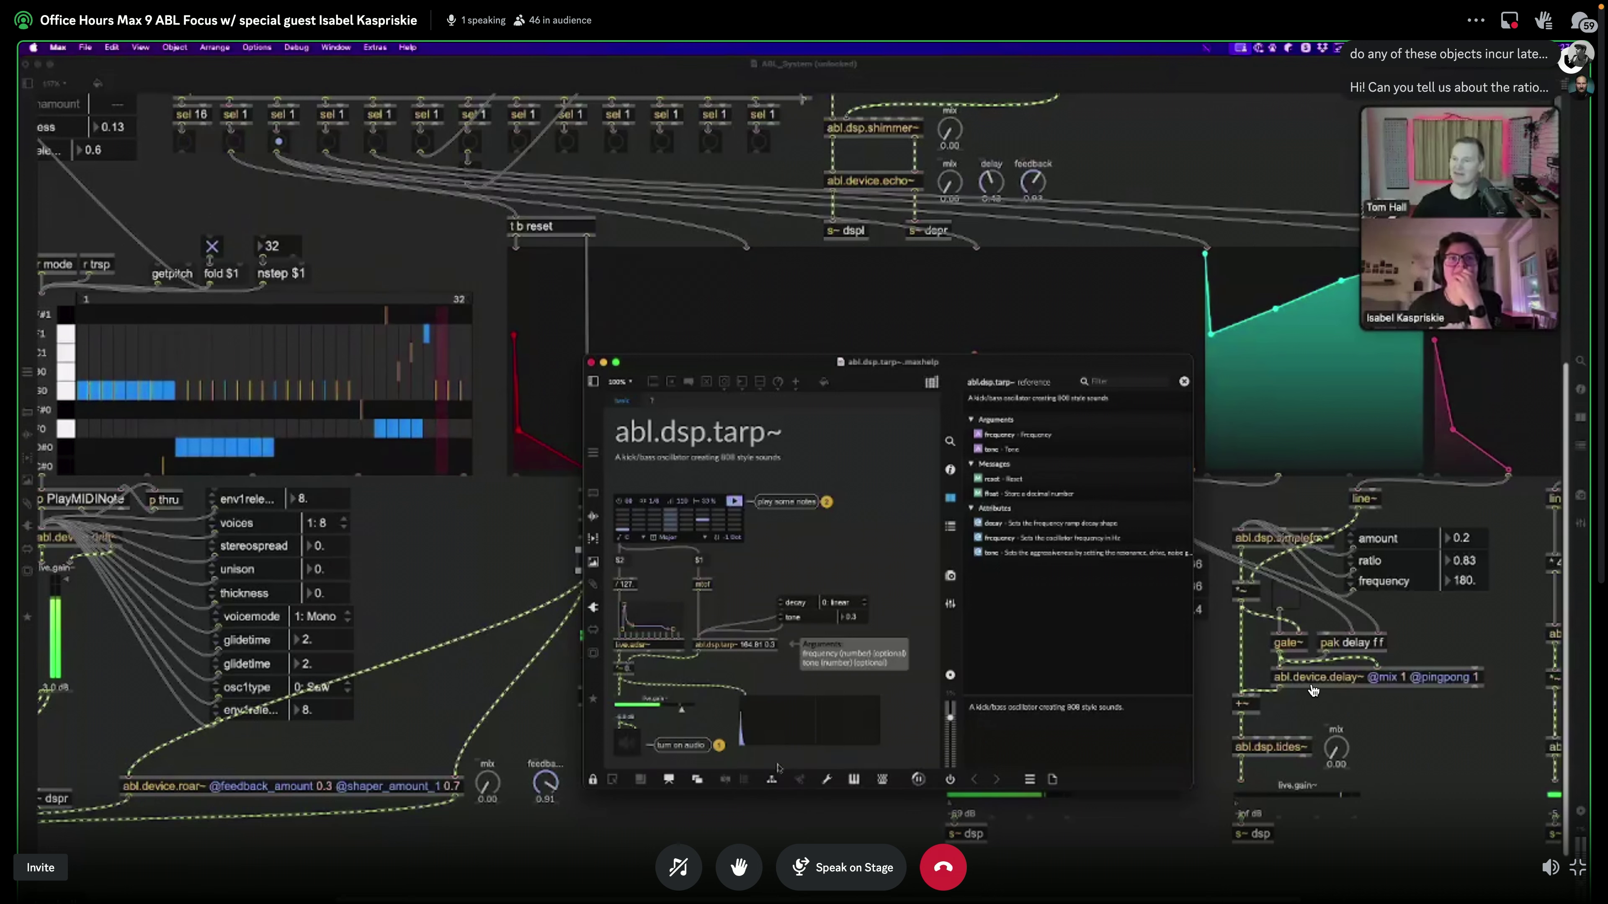
pyautogui.click(626, 742)
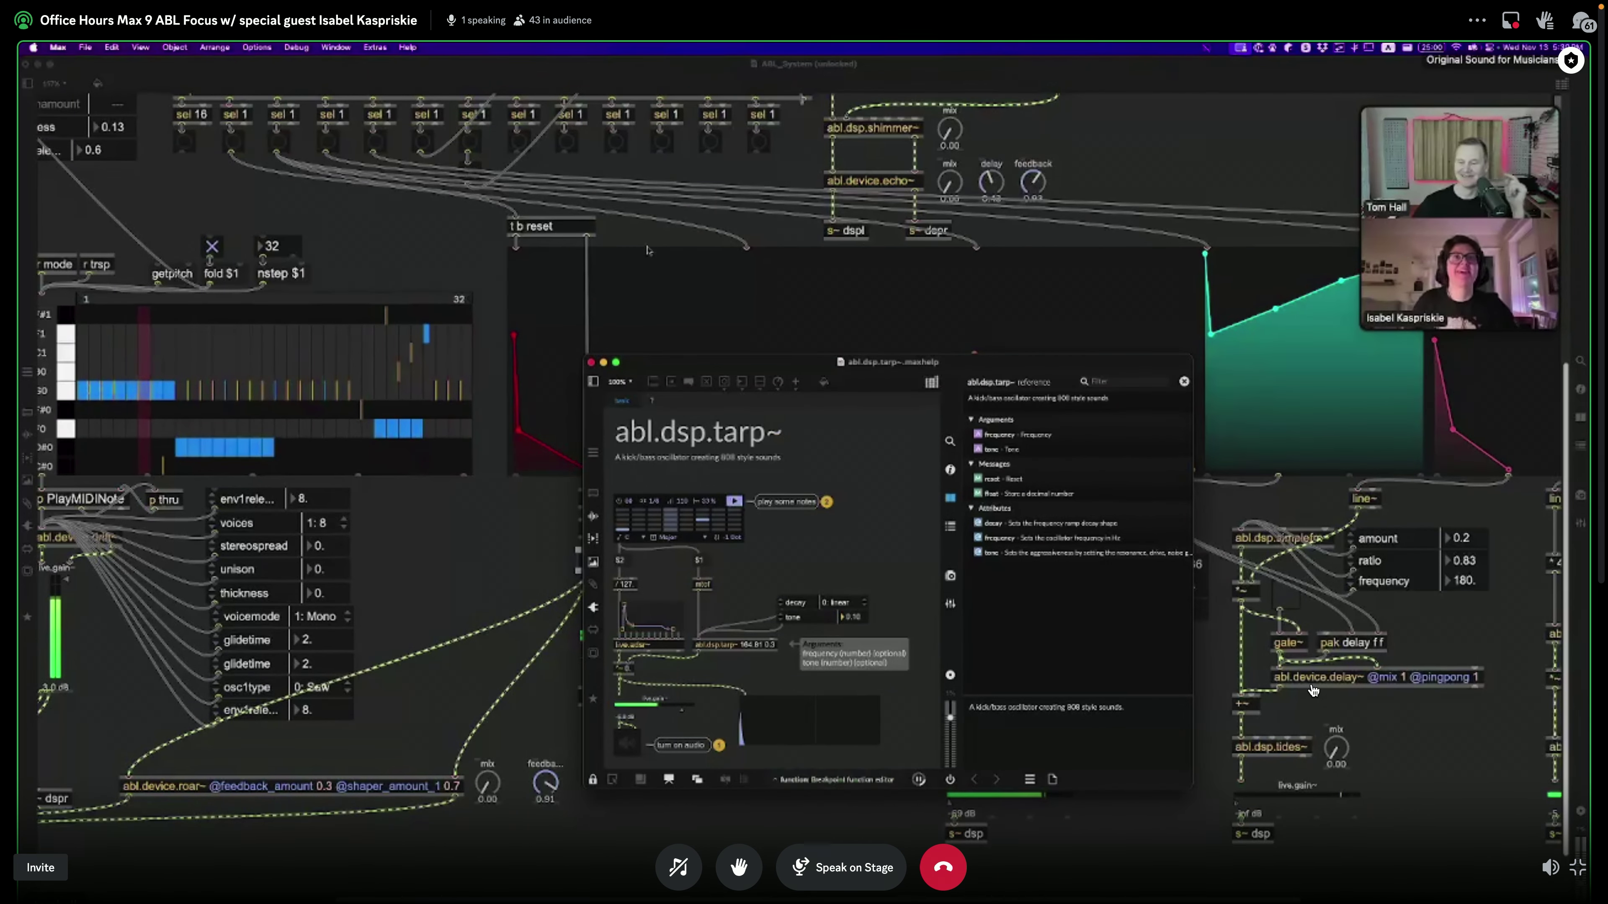
# Step: Close the abl.dsp.tarp~ help patch and review the ABL_System patch from its percussion voices to the transport and sequencers
pyautogui.press('super+w')
pyautogui.hscroll(-10, 1314, 691)
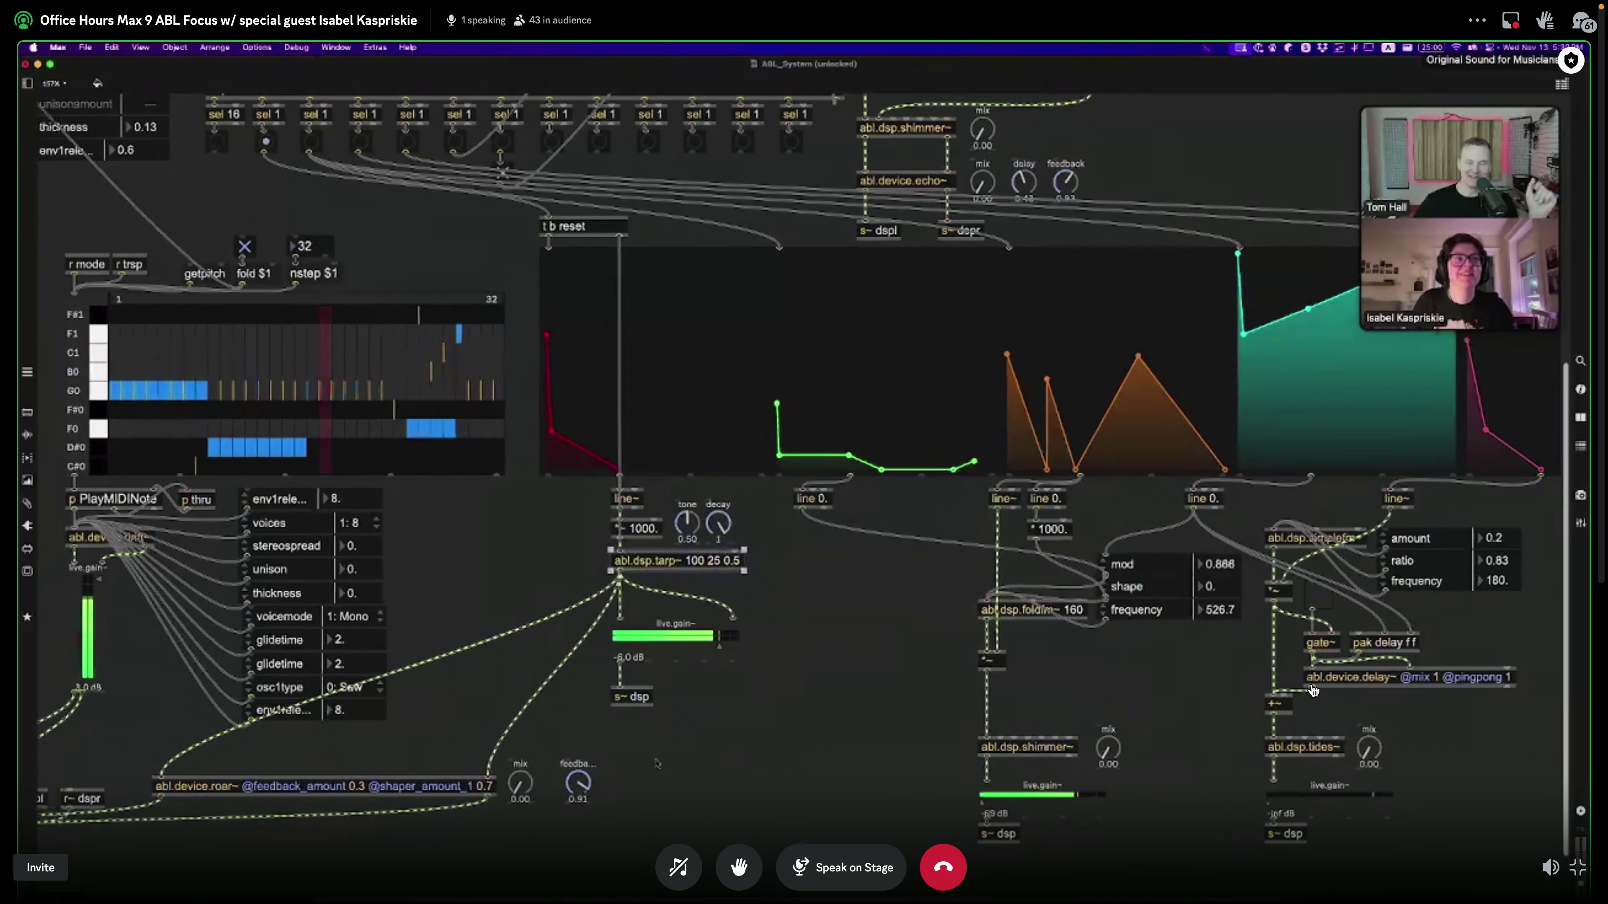
pyautogui.scroll(-3, 1313, 691)
pyautogui.hscroll(-2, 1313, 690)
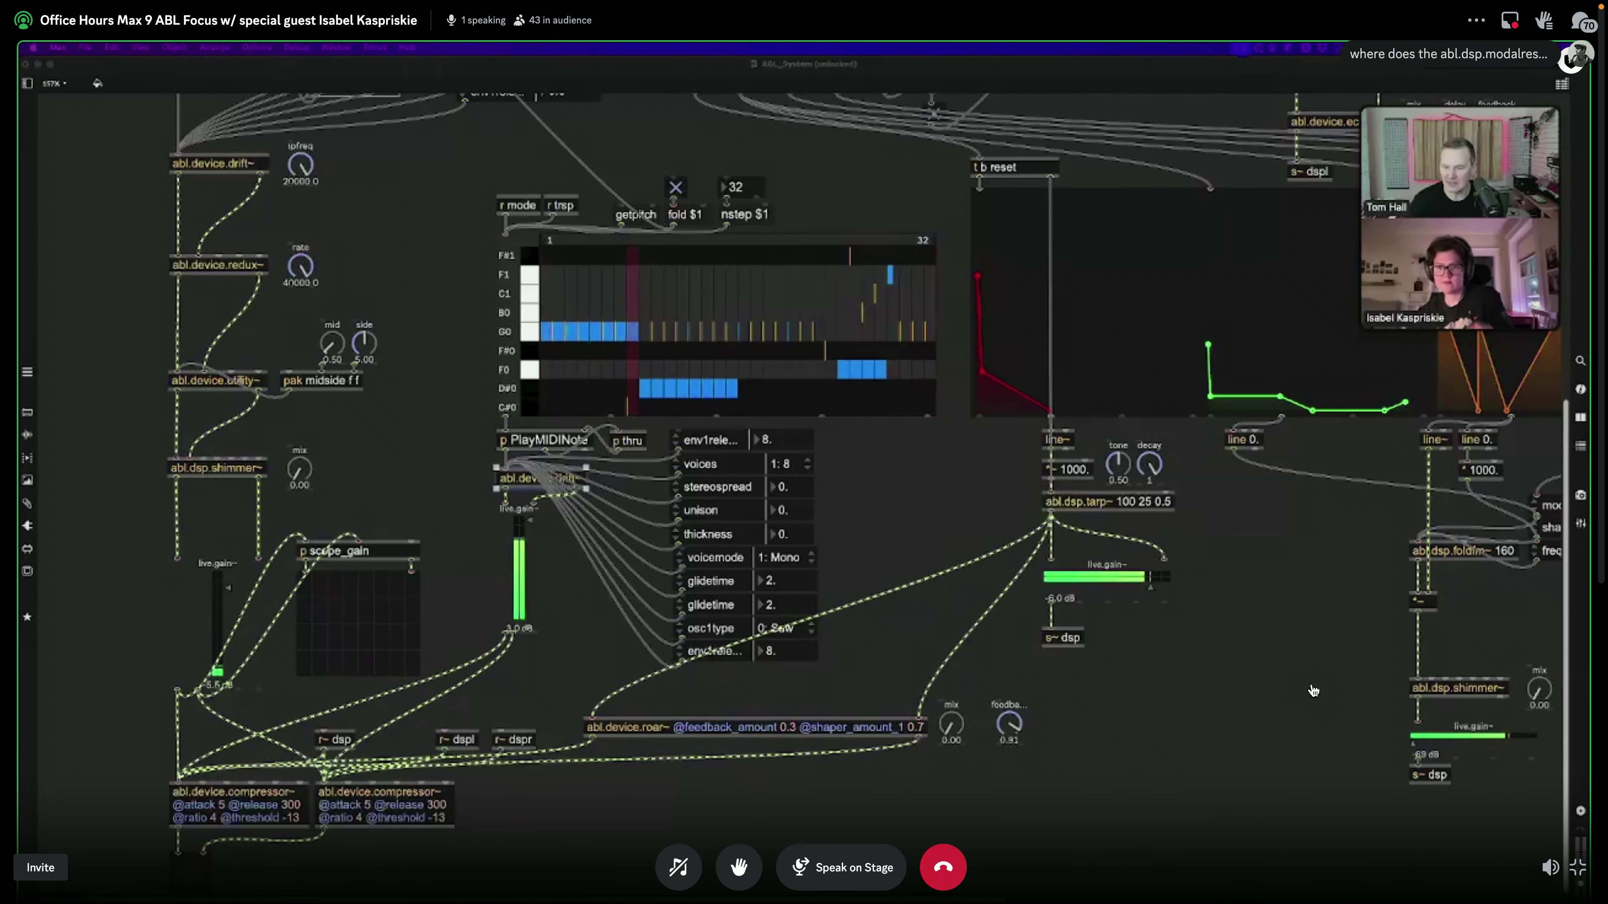
pyautogui.scroll(5, 1103, 602)
pyautogui.scroll(6, 1103, 602)
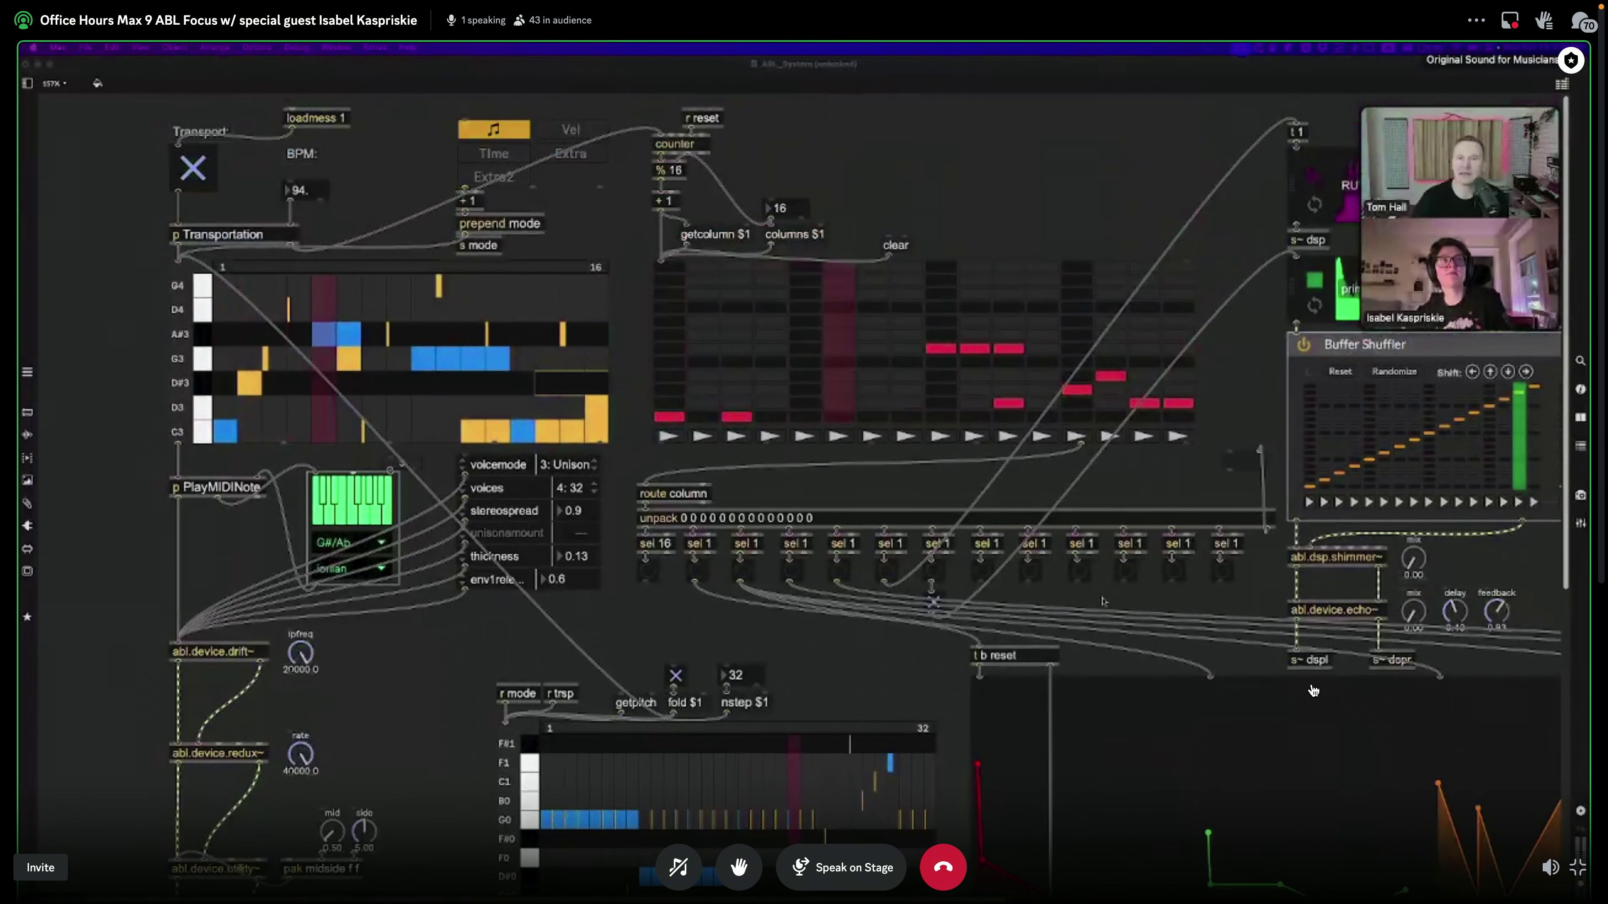
pyautogui.hscroll(2, 1103, 602)
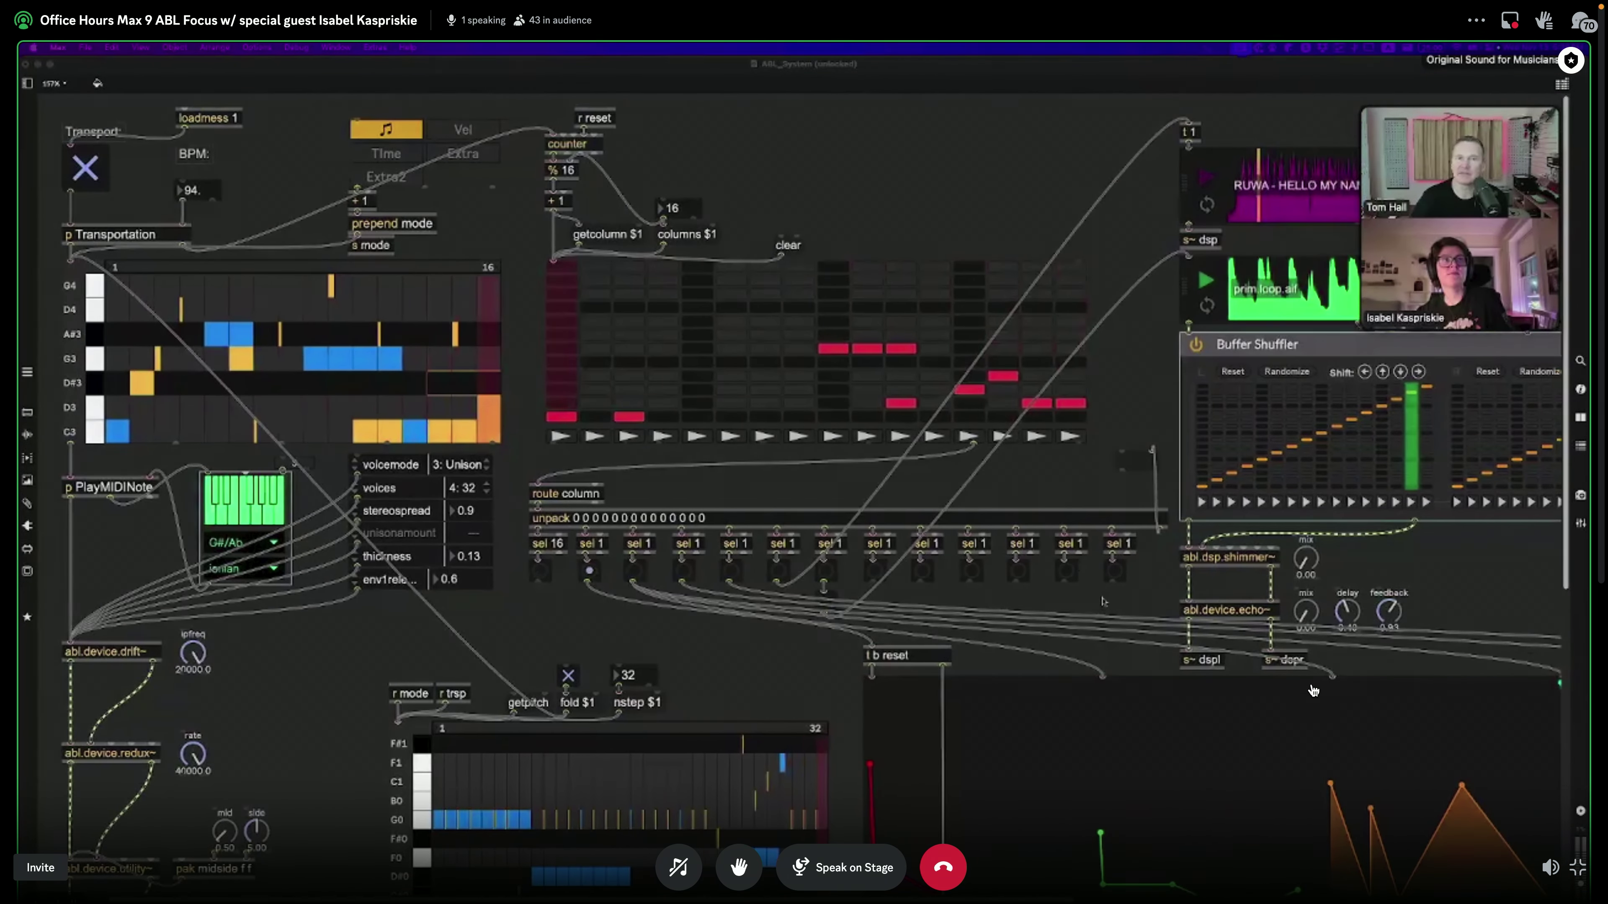
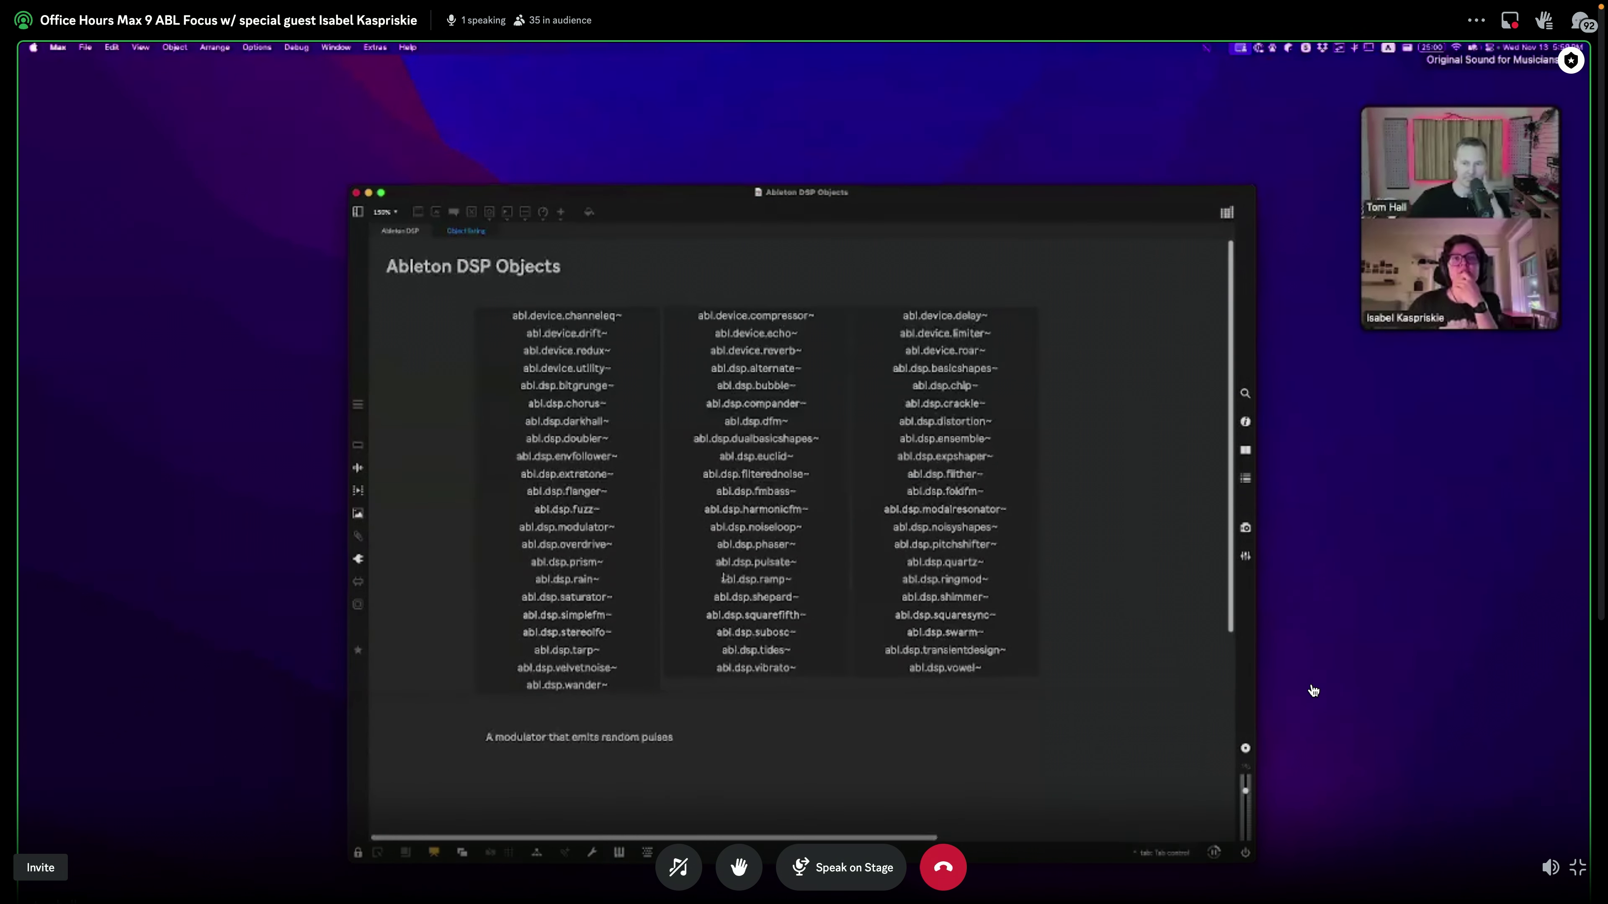
# Step: View the abl.dsp.ramp~ help patch from the Ableton DSP Objects listing, and close it to return to the listing
pyautogui.moveTo(766, 652)
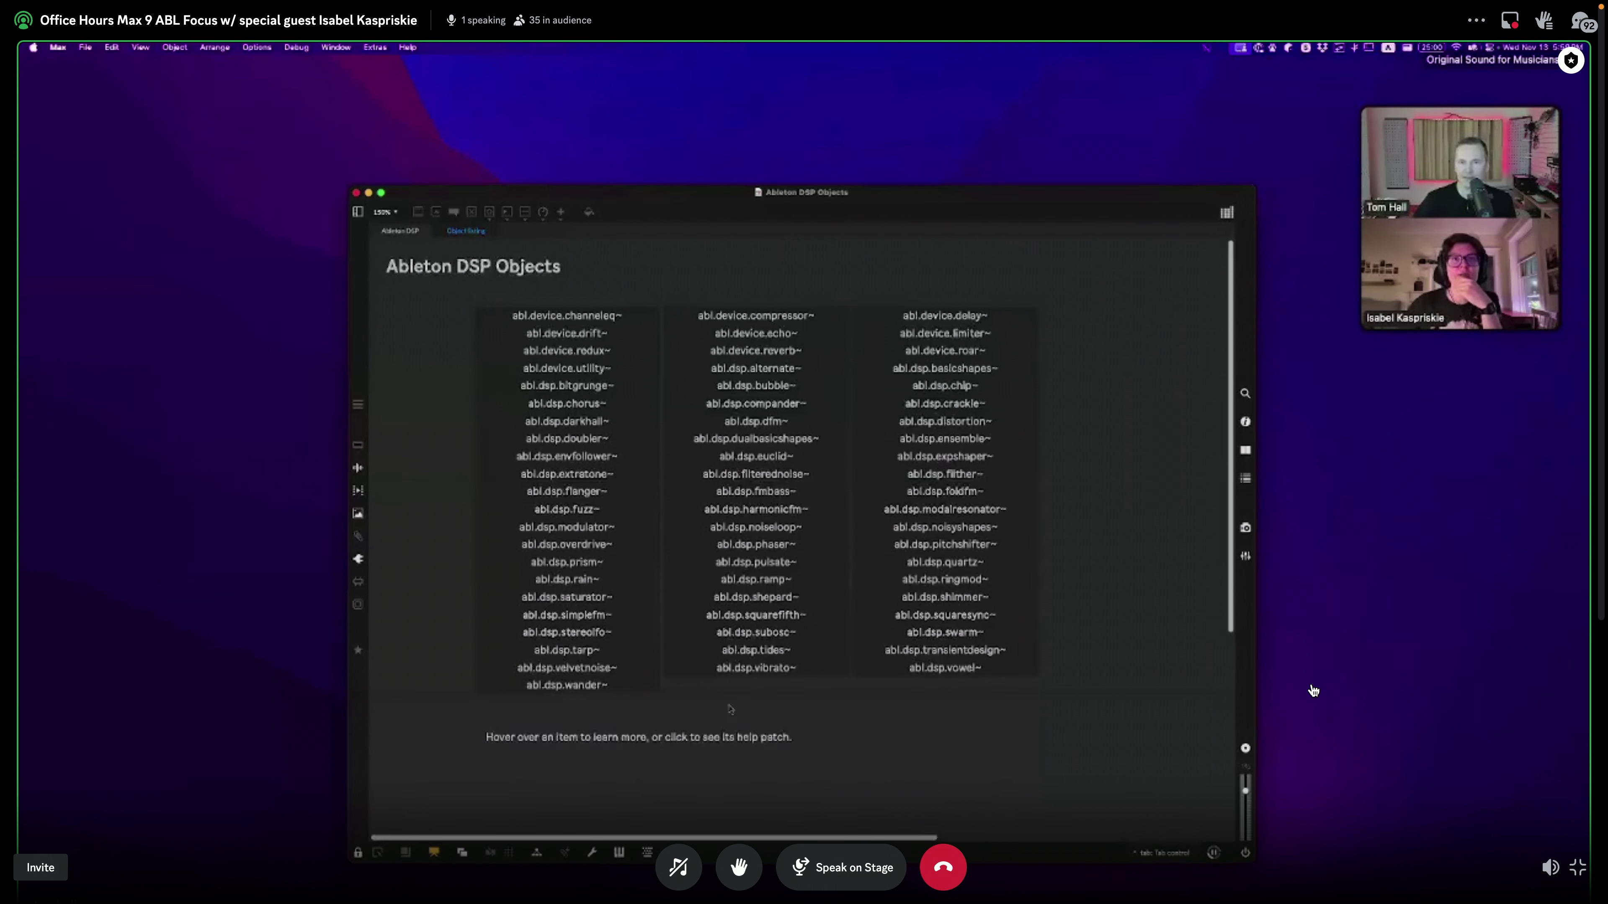
pyautogui.moveTo(733, 581)
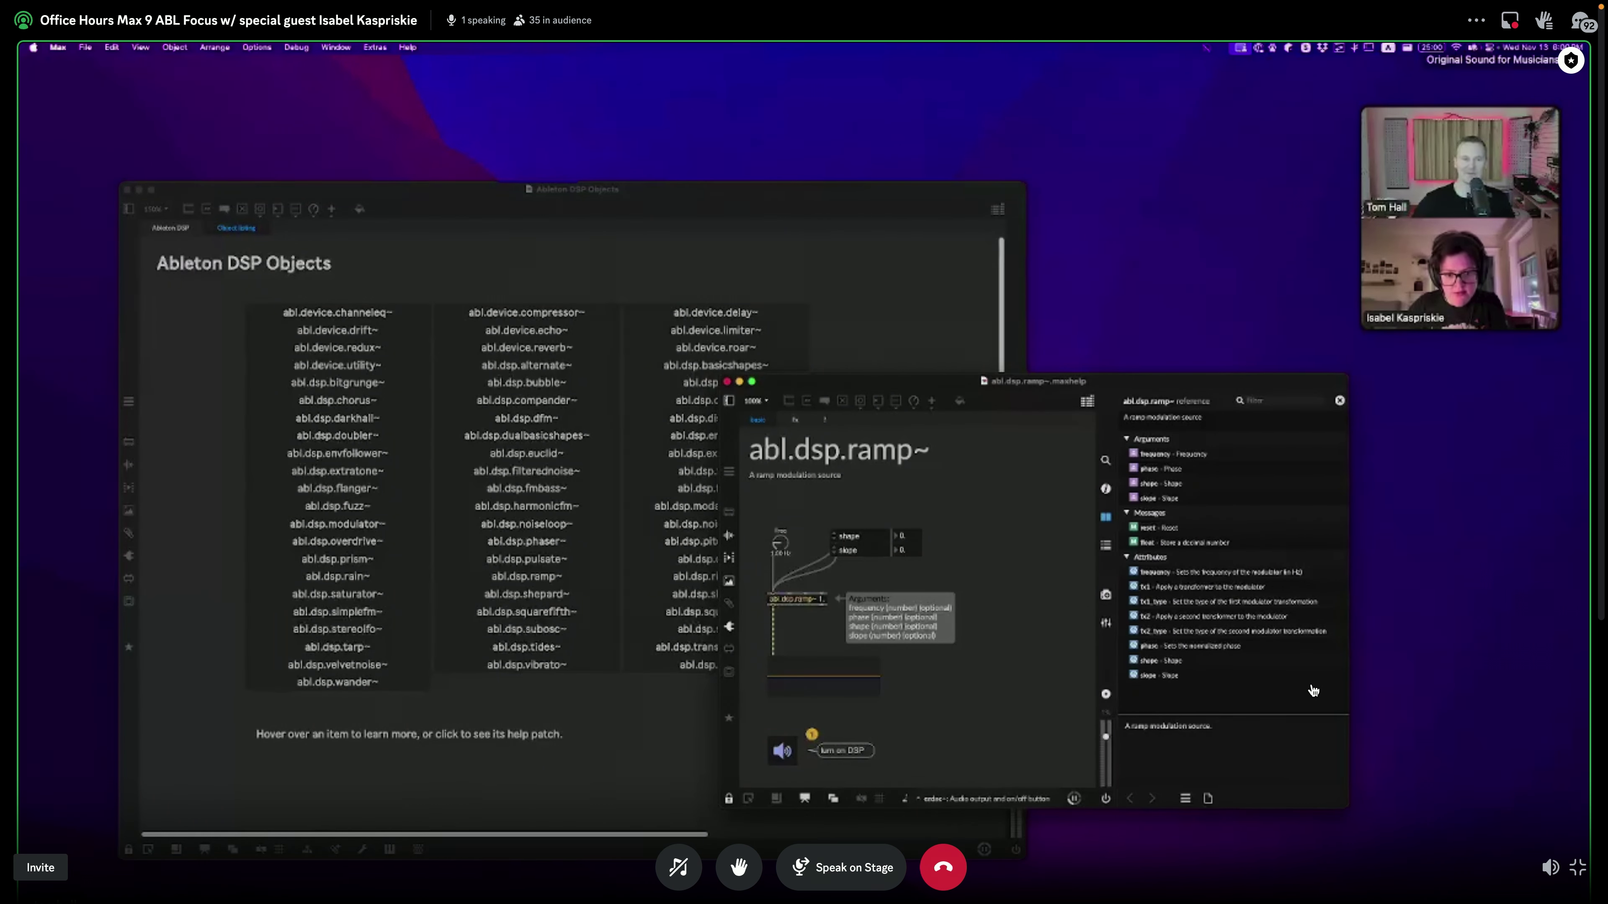
pyautogui.press('super+h')
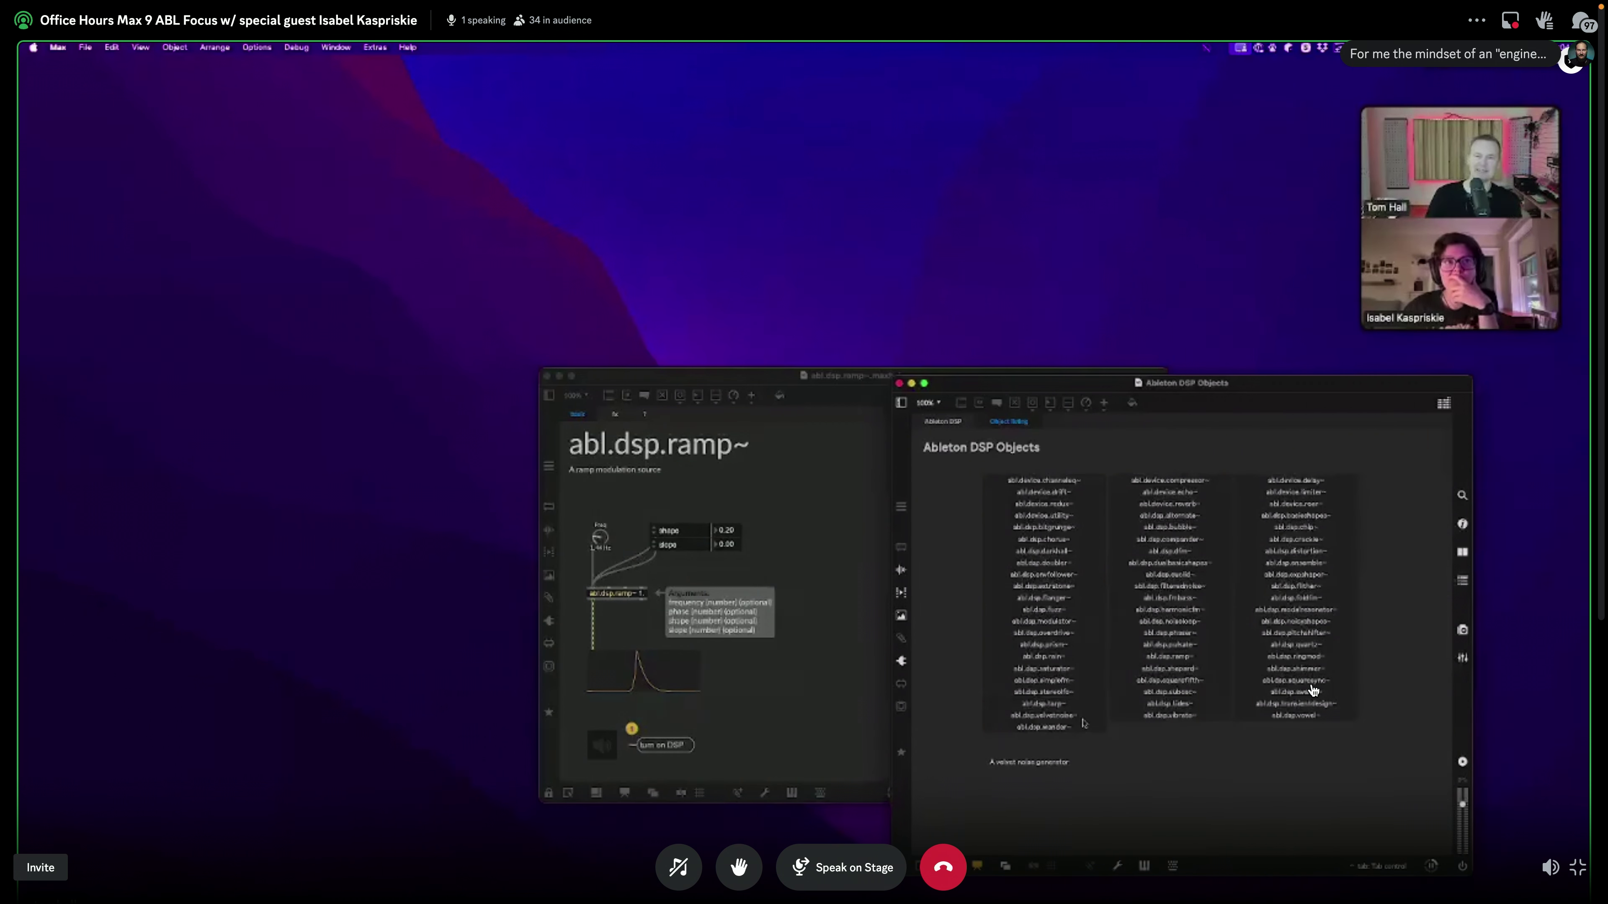
pyautogui.click(546, 376)
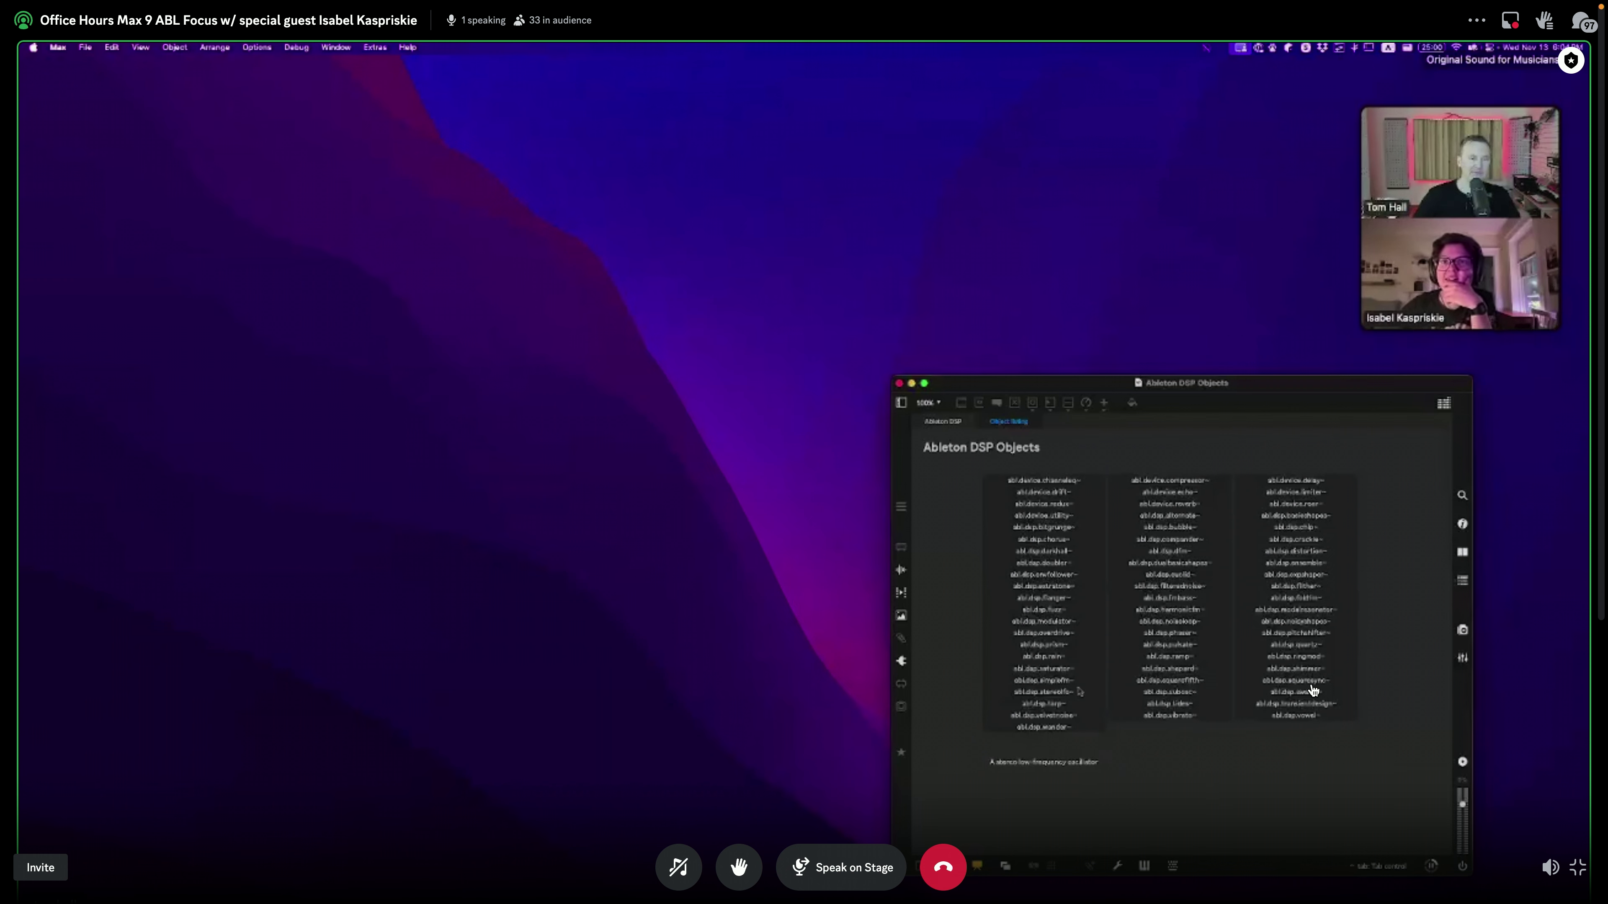
pyautogui.moveTo(1078, 659)
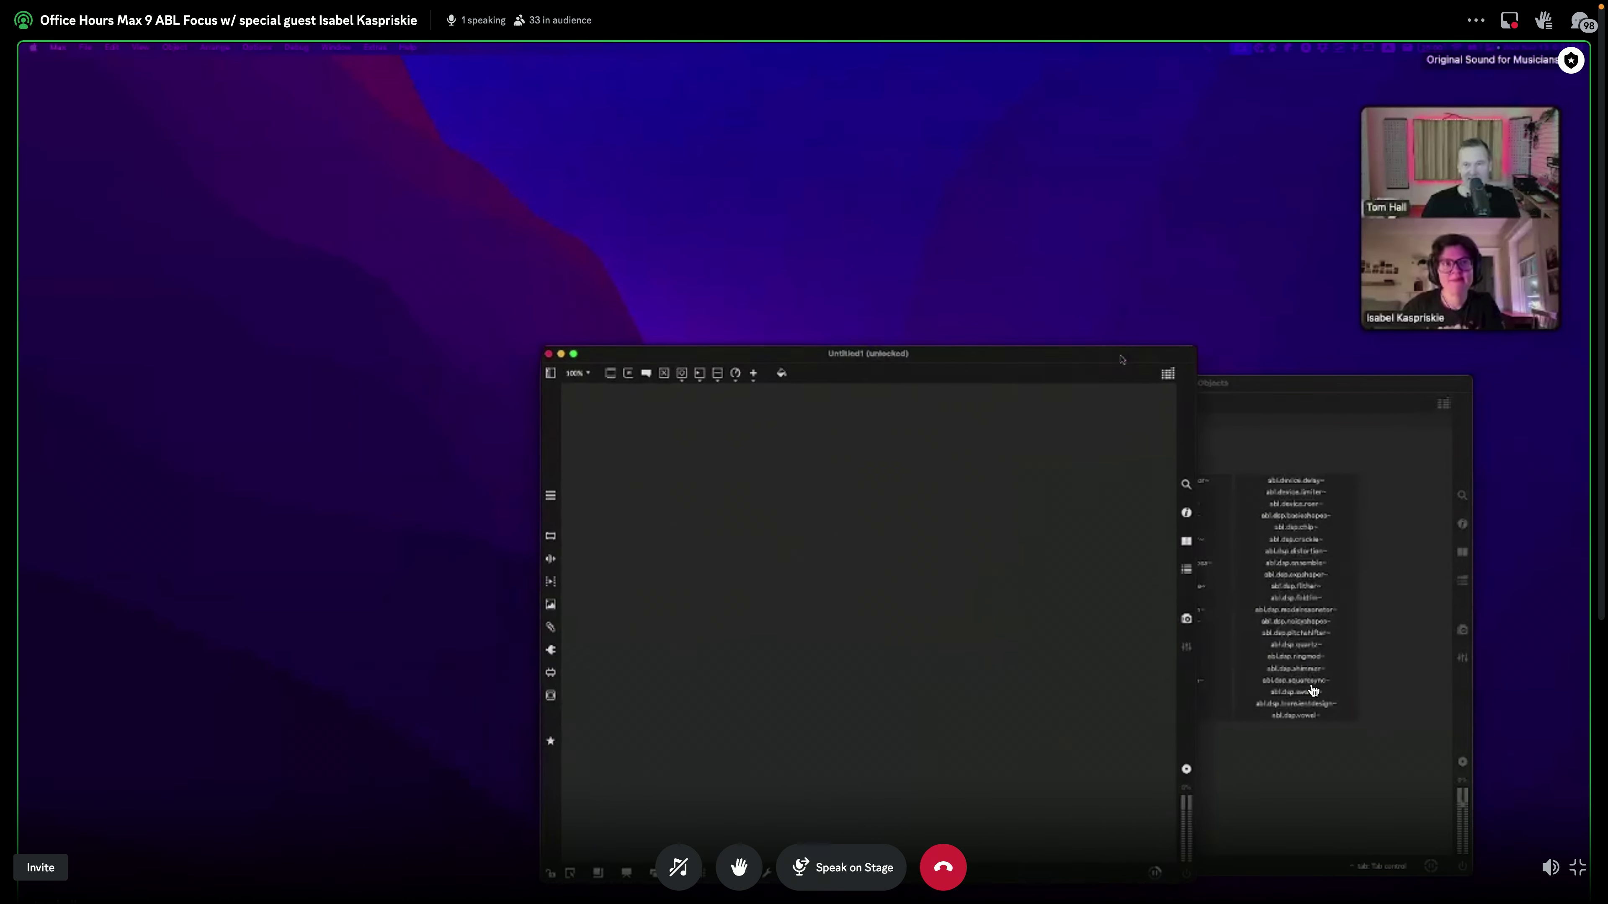
# Step: Create an mc.abl.dsp.alternate~ object in the untitled patcher and change it to mc.abl.dsp.euclid~
pyautogui.write('n')
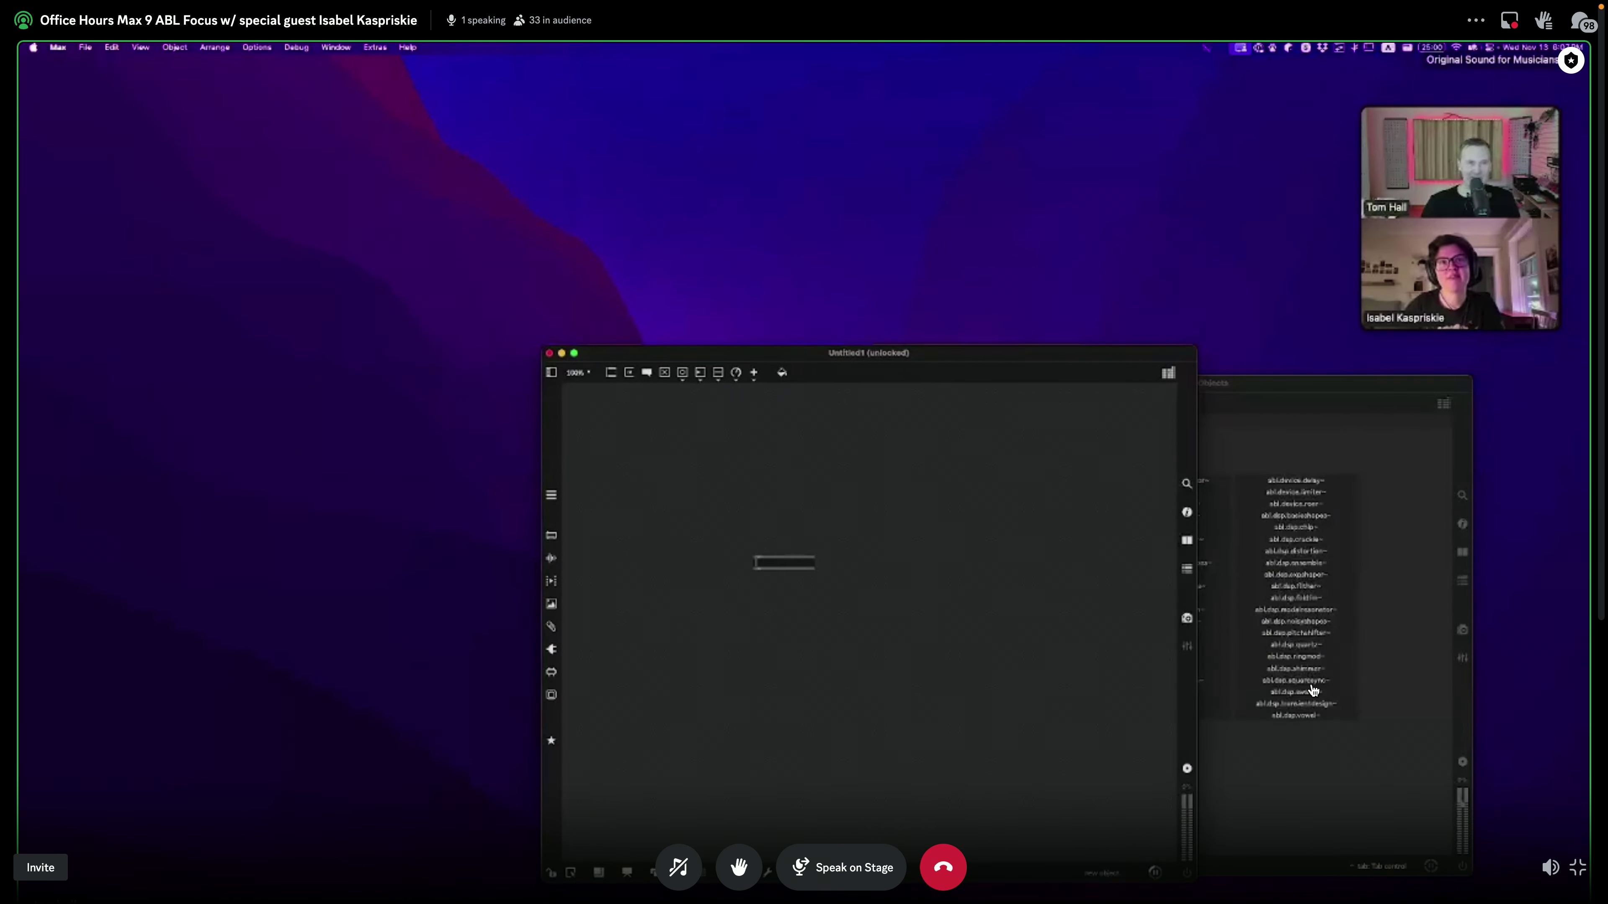
pyautogui.write('mc.')
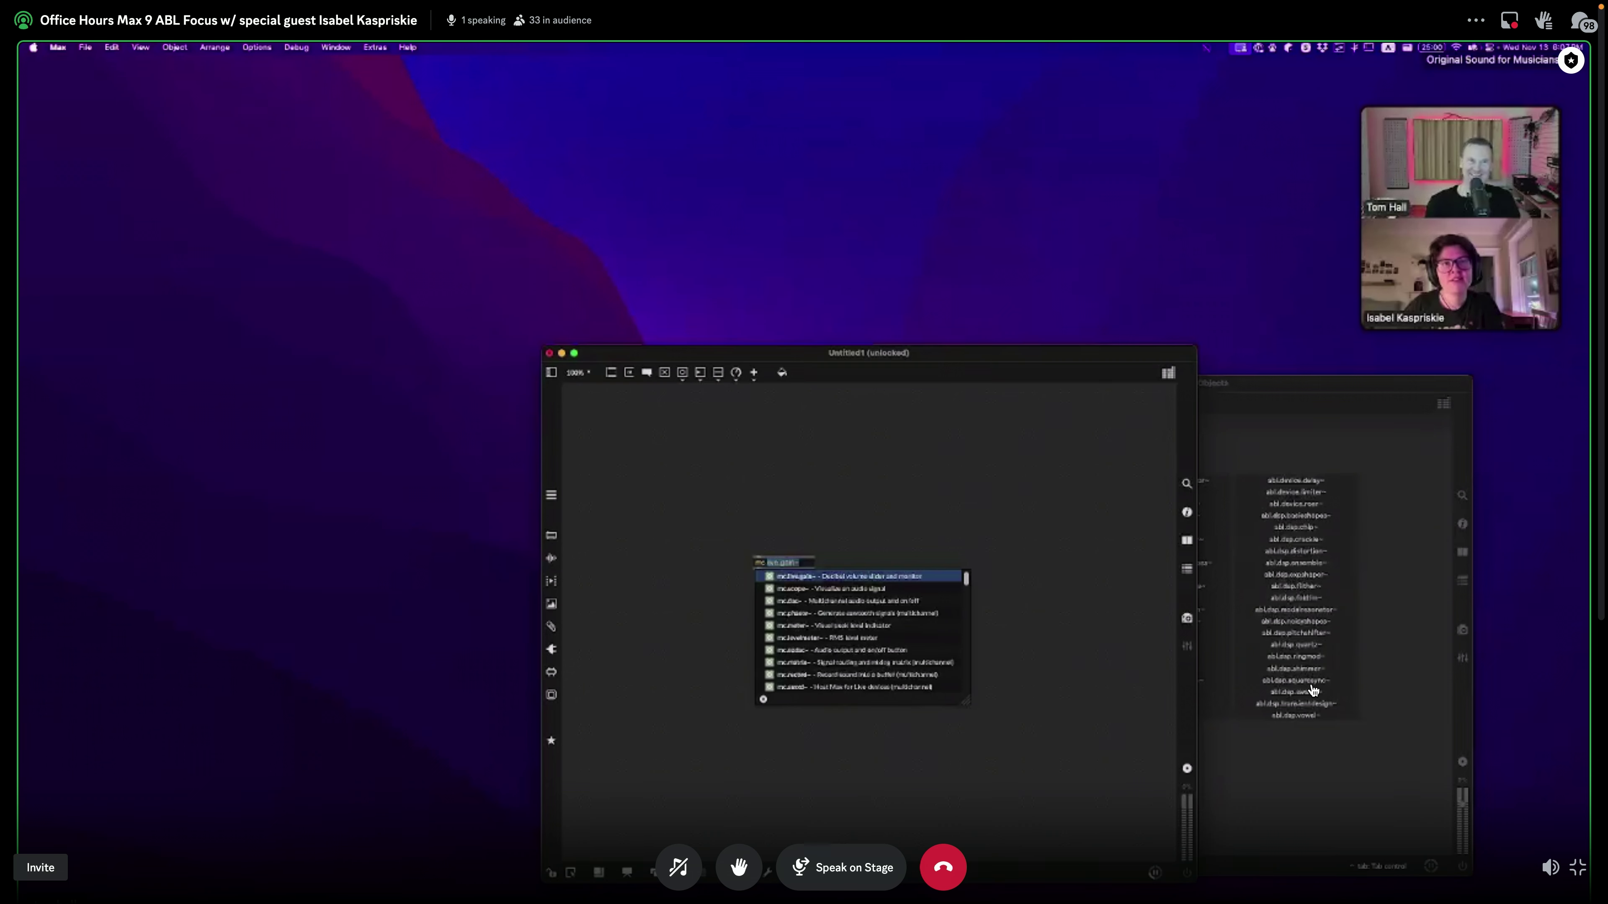
pyautogui.write('abl.')
pyautogui.press('Return')
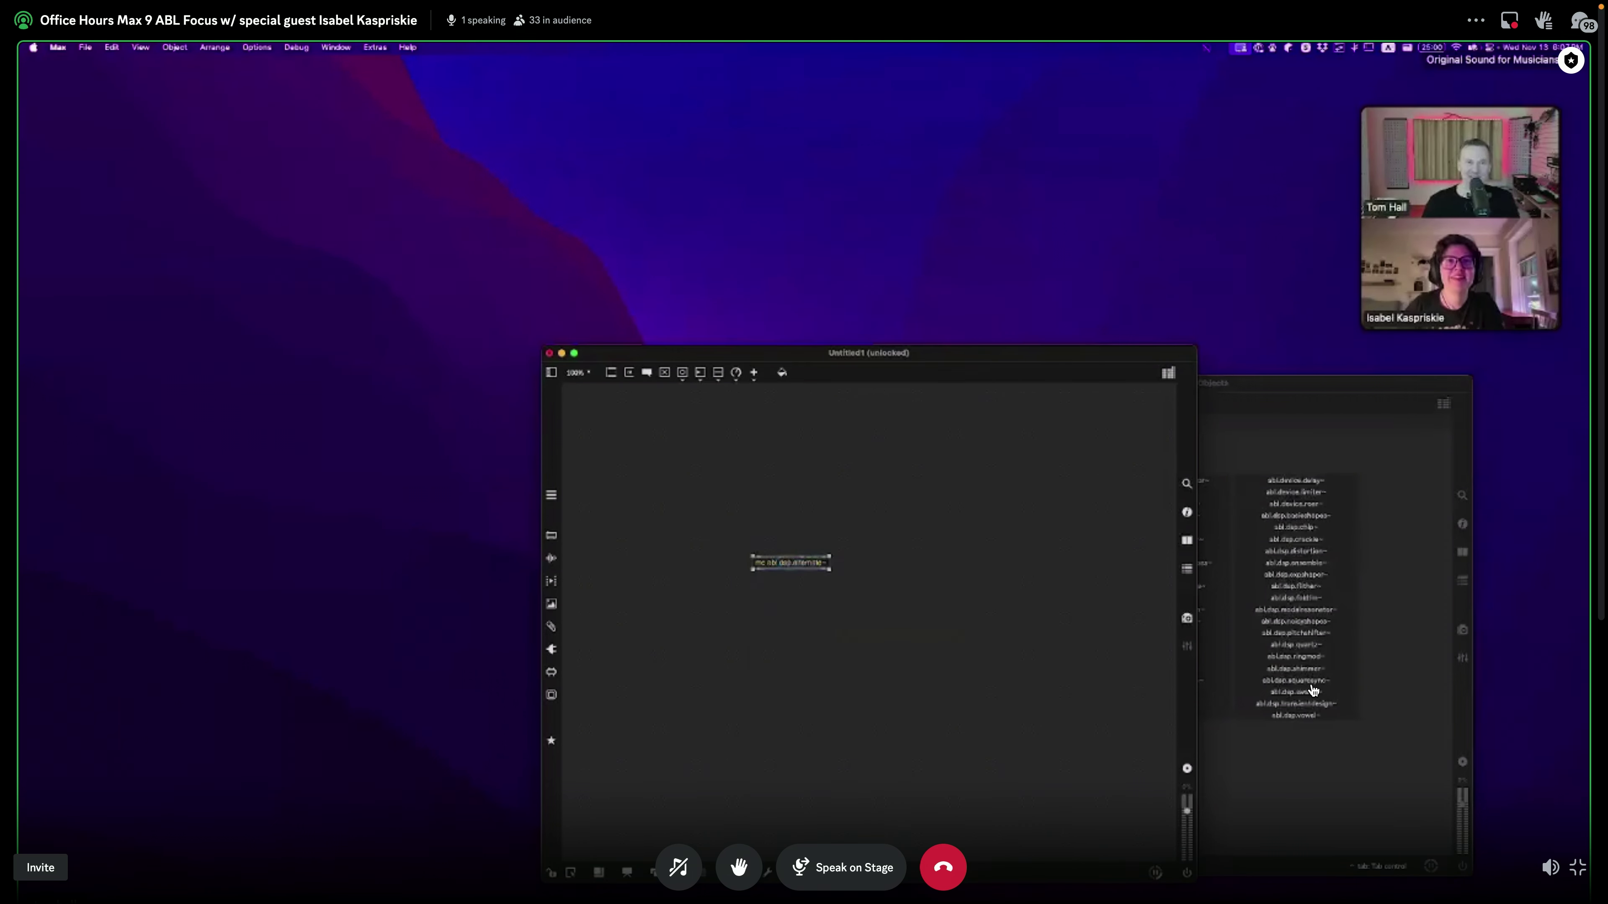
pyautogui.doubleClick(799, 563)
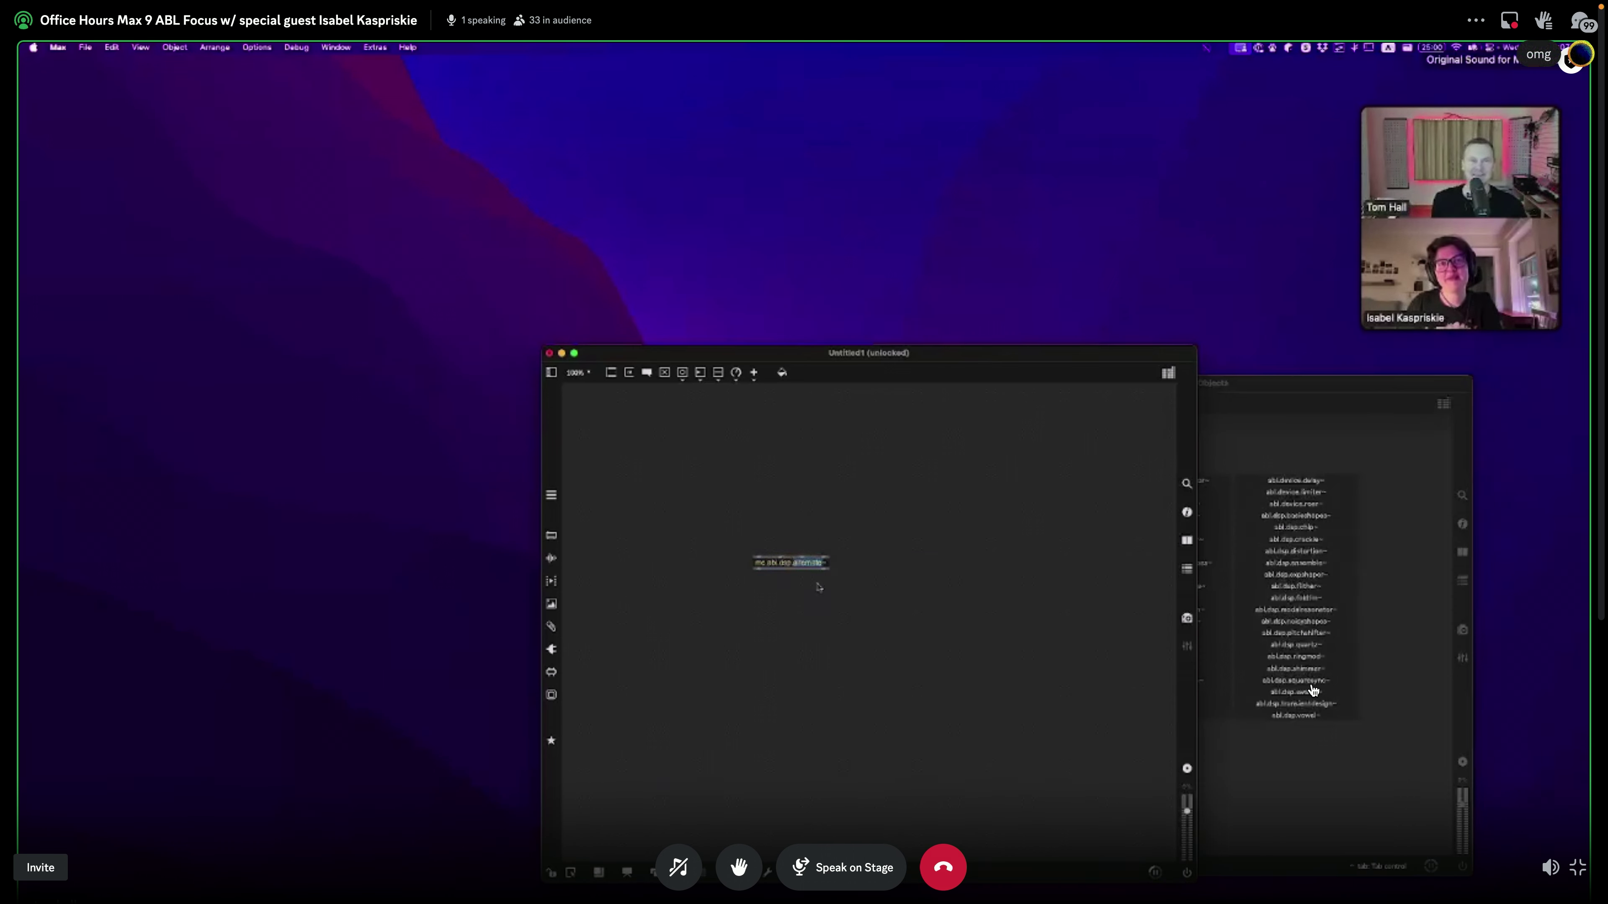
pyautogui.write('euclid~')
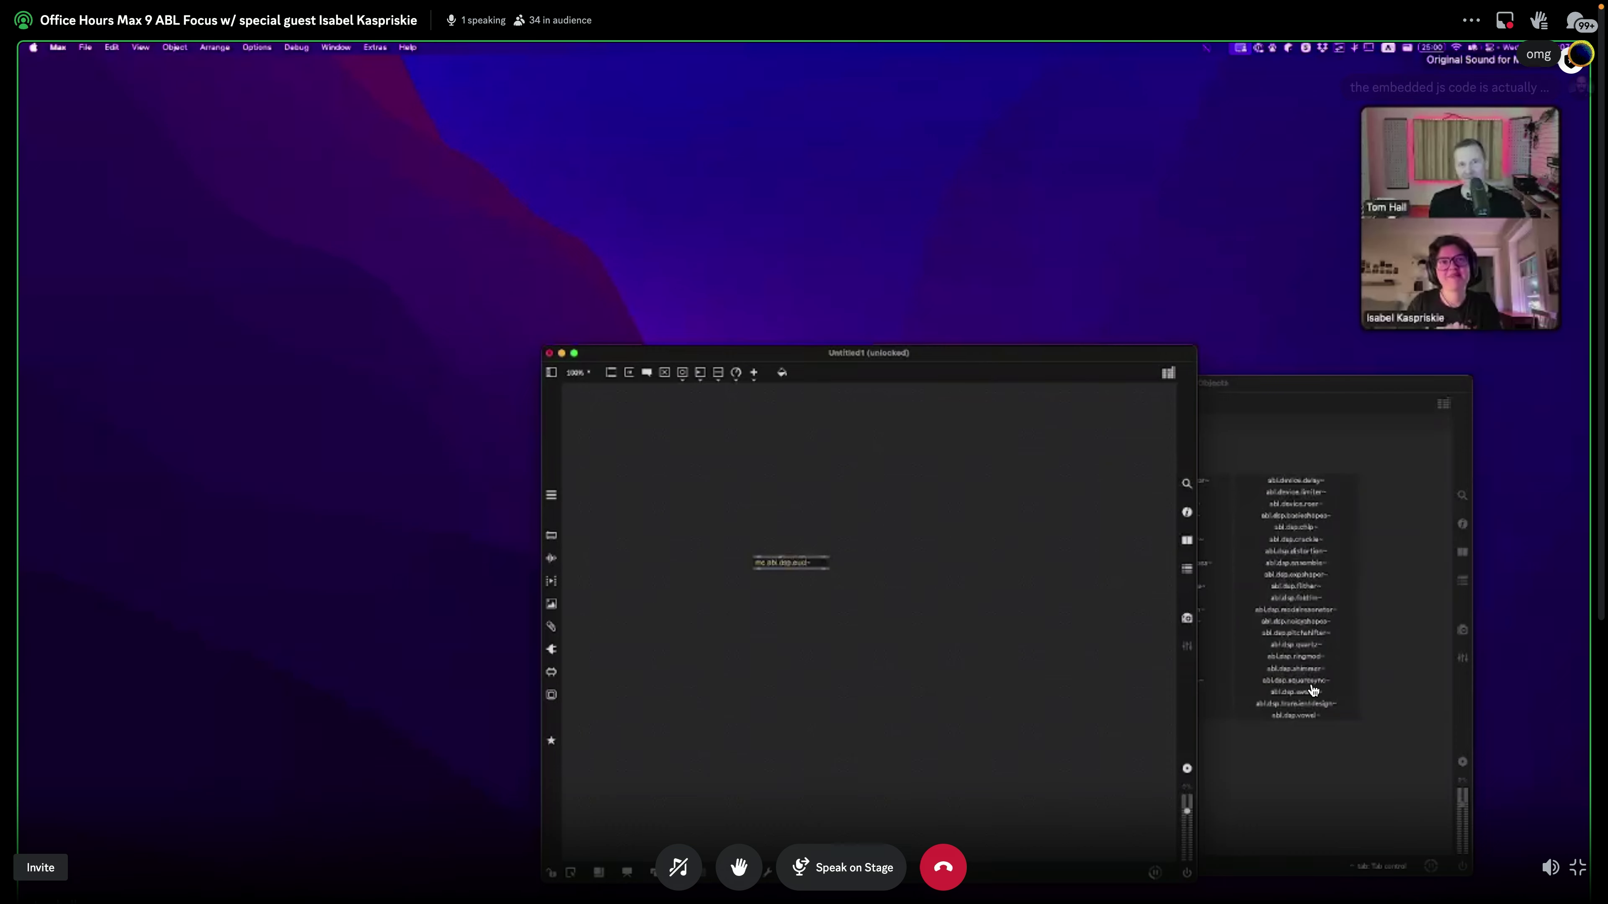
pyautogui.press('Return')
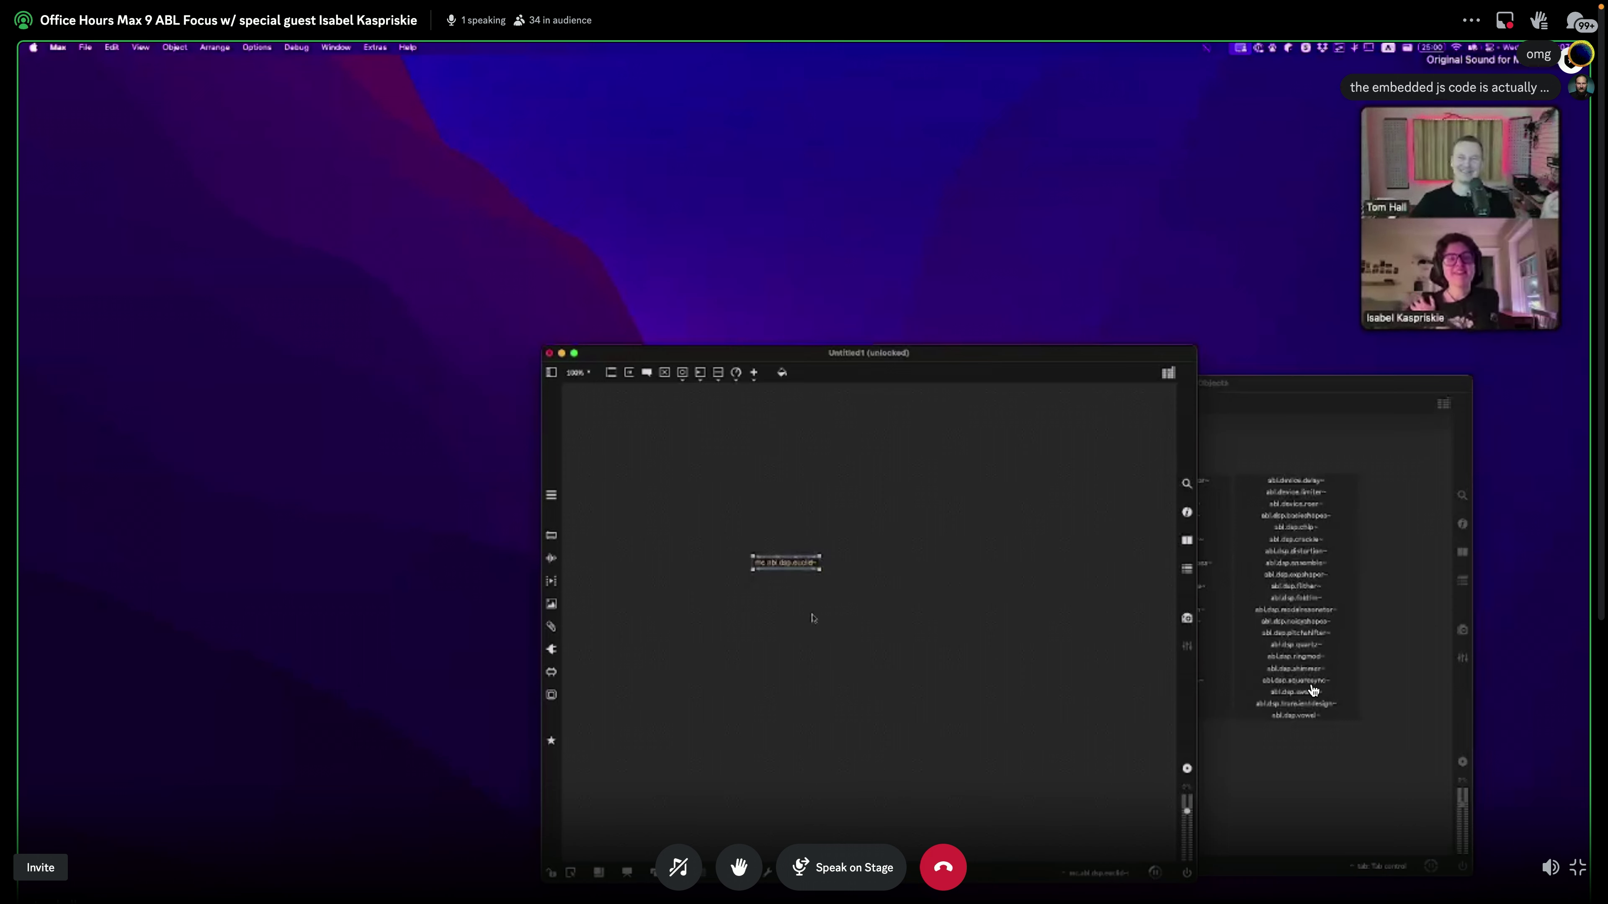
# Step: Delete the mc.abl.dsp.euclid~ object and reposition the untitled patcher window over the desktop
pyautogui.moveTo(793, 562); pyautogui.dragTo(790, 584)
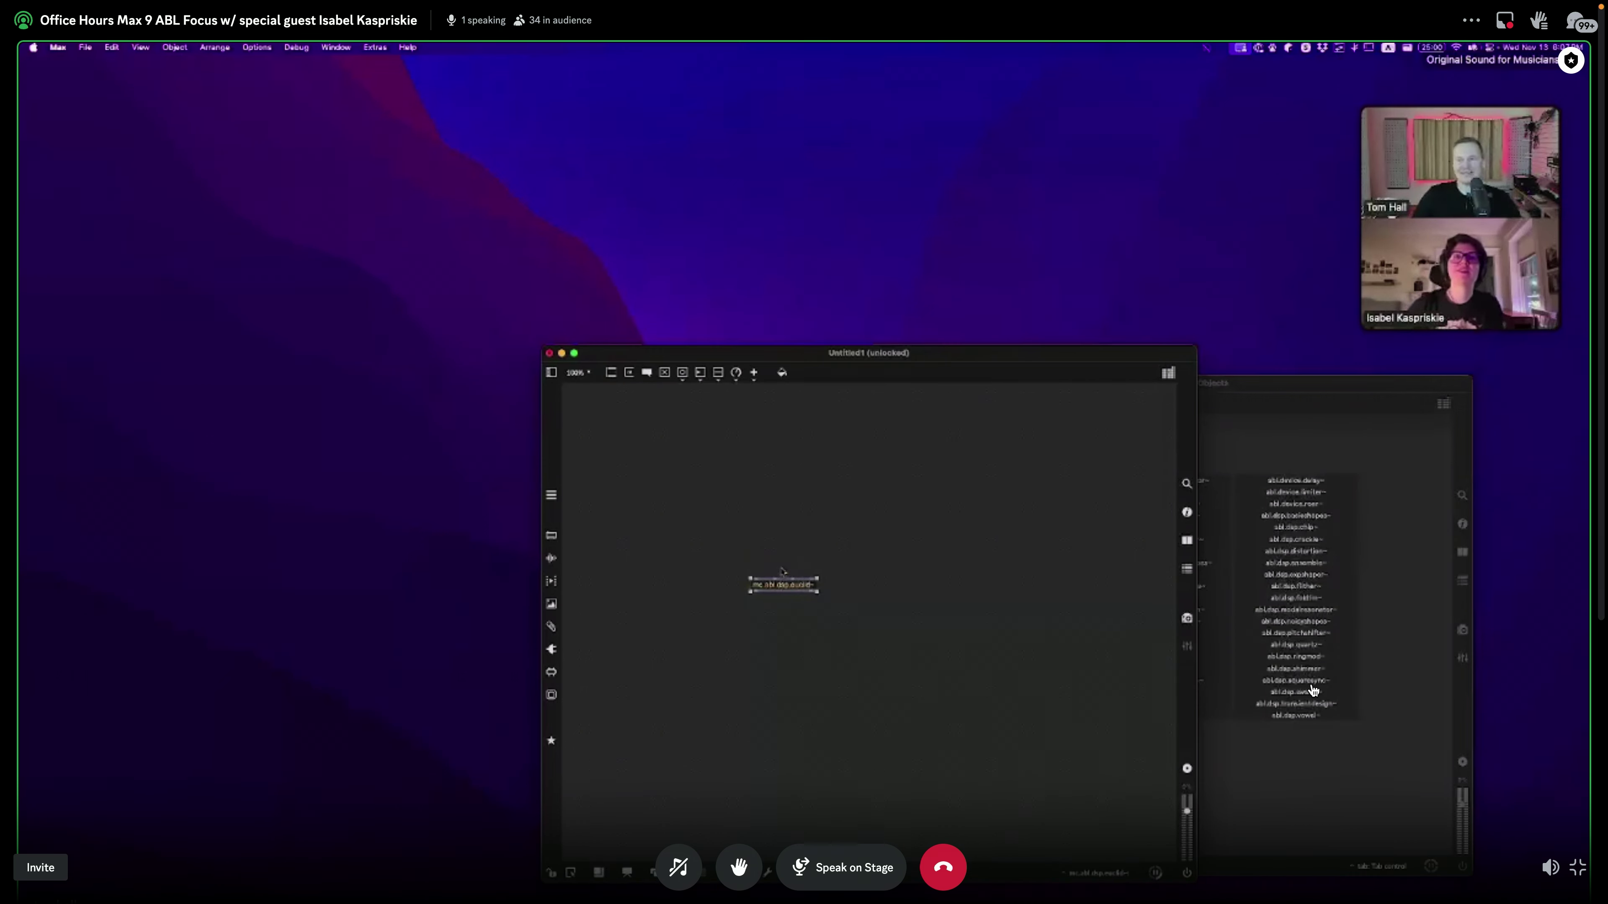
pyautogui.press('BackSpace')
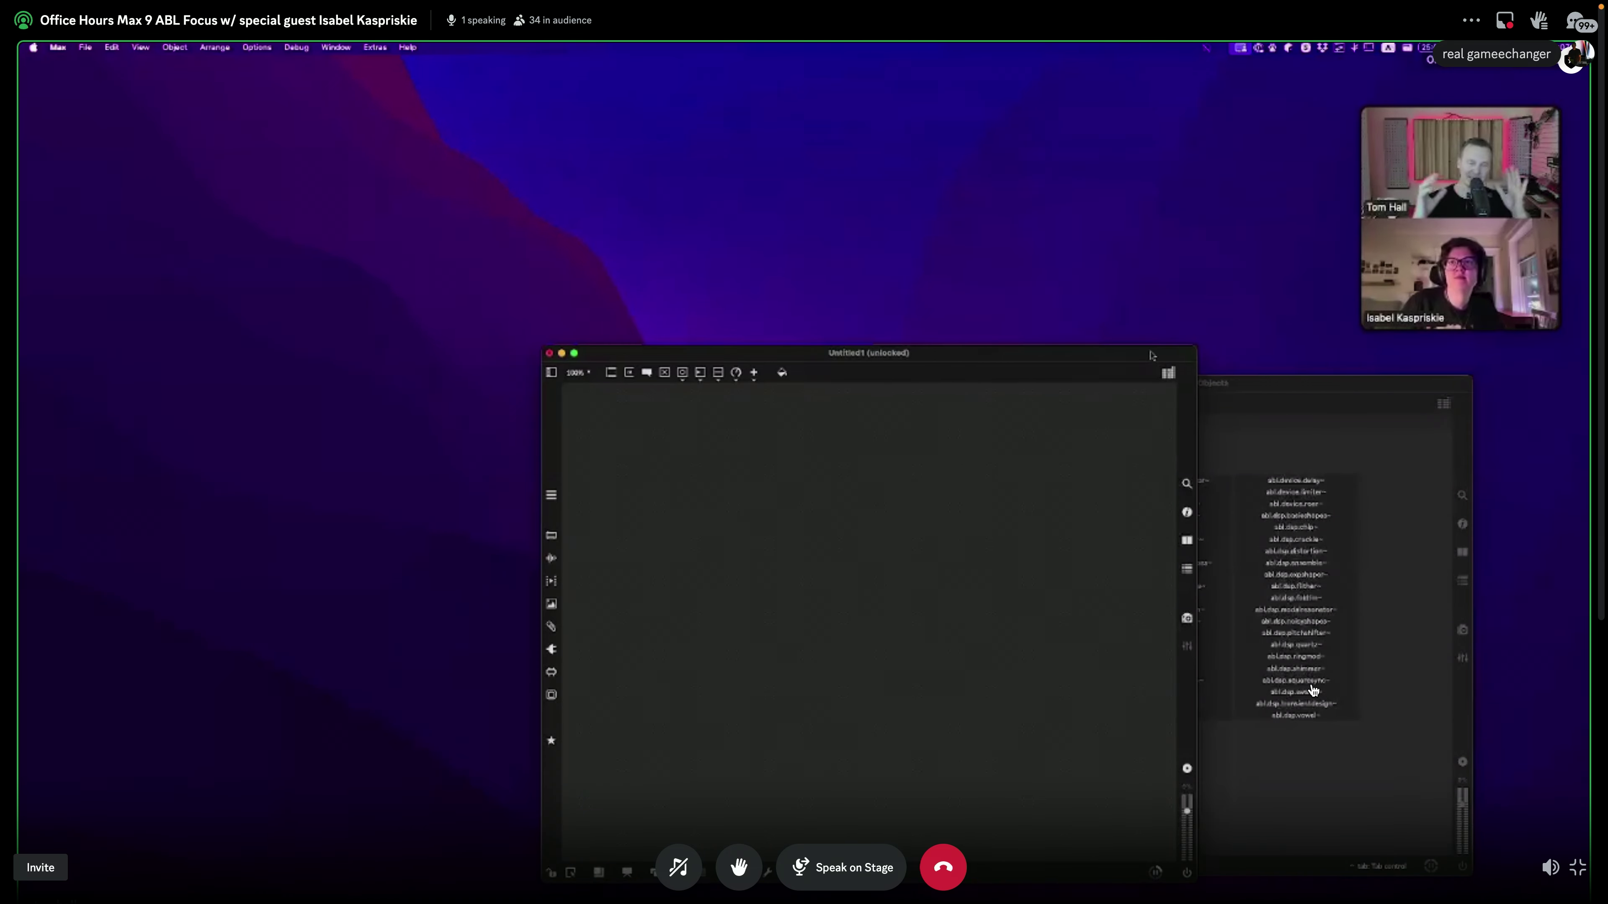
pyautogui.moveTo(1151, 354); pyautogui.dragTo(830, 359)
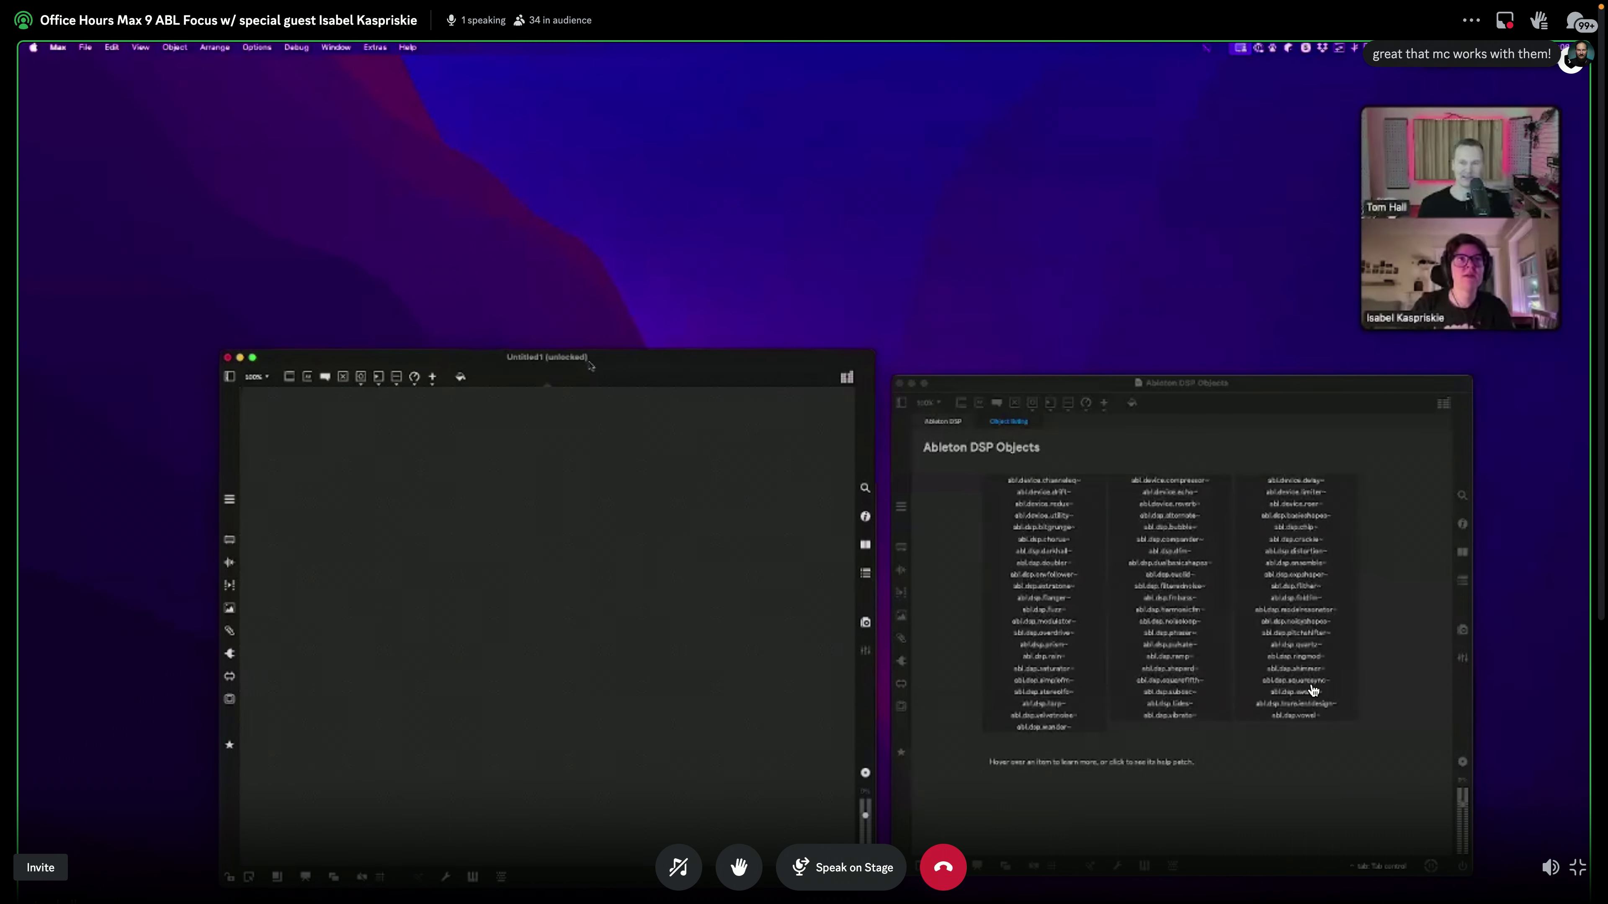
pyautogui.moveTo(588, 366); pyautogui.dragTo(743, 353)
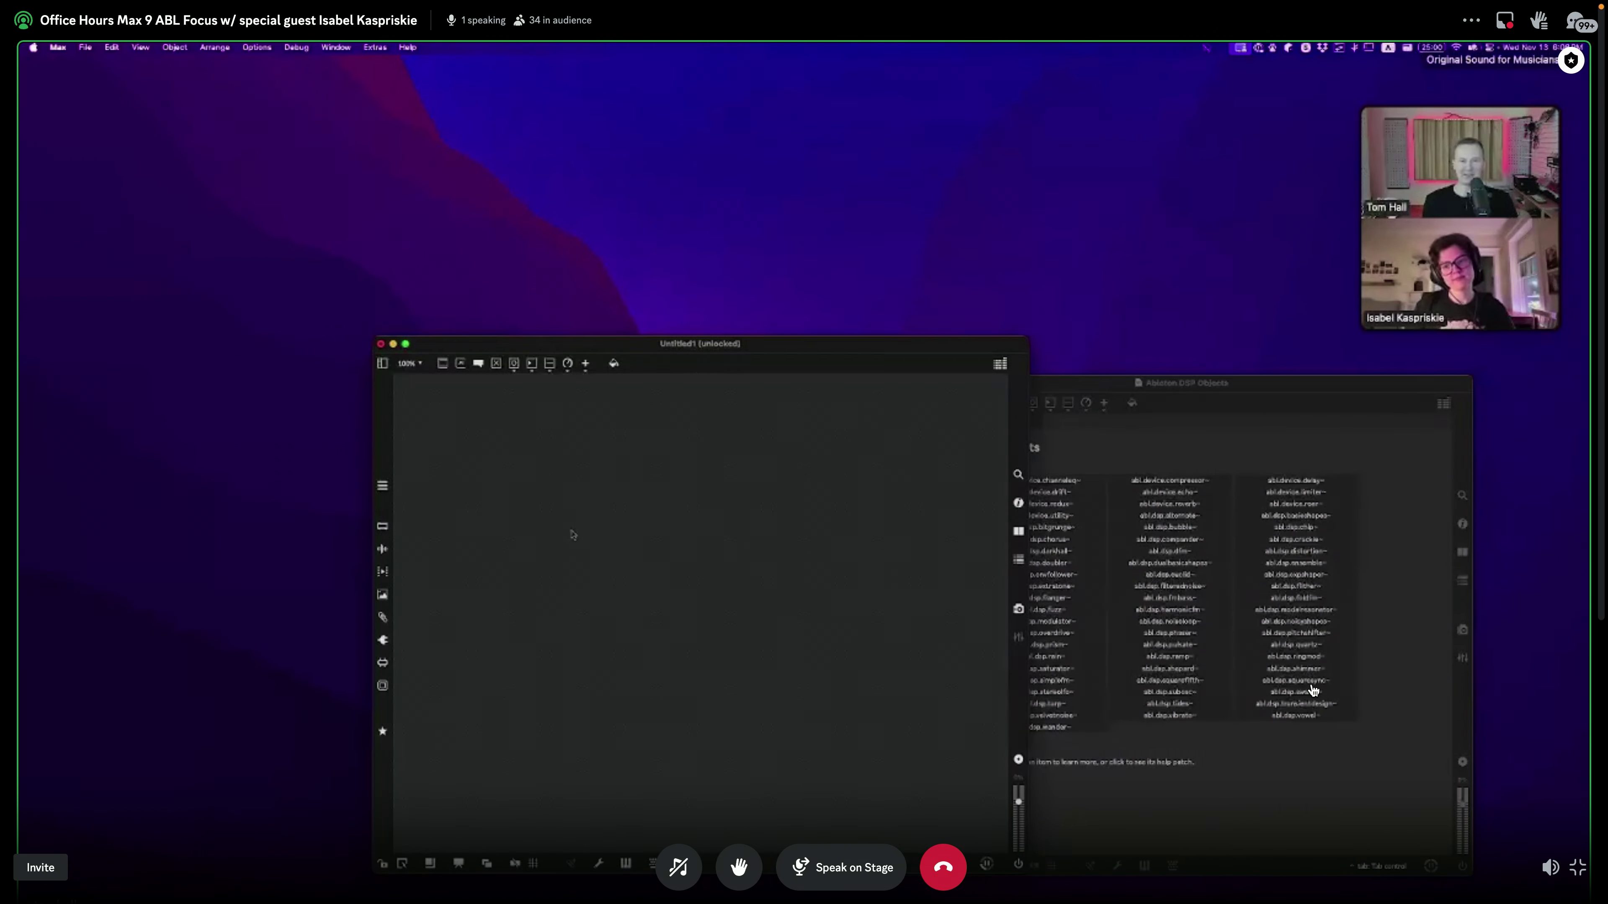
# Step: Try the name mc.abl.device. in a new object, and shorten it to mc.abl to list the multichannel ABL objects
pyautogui.write('n')
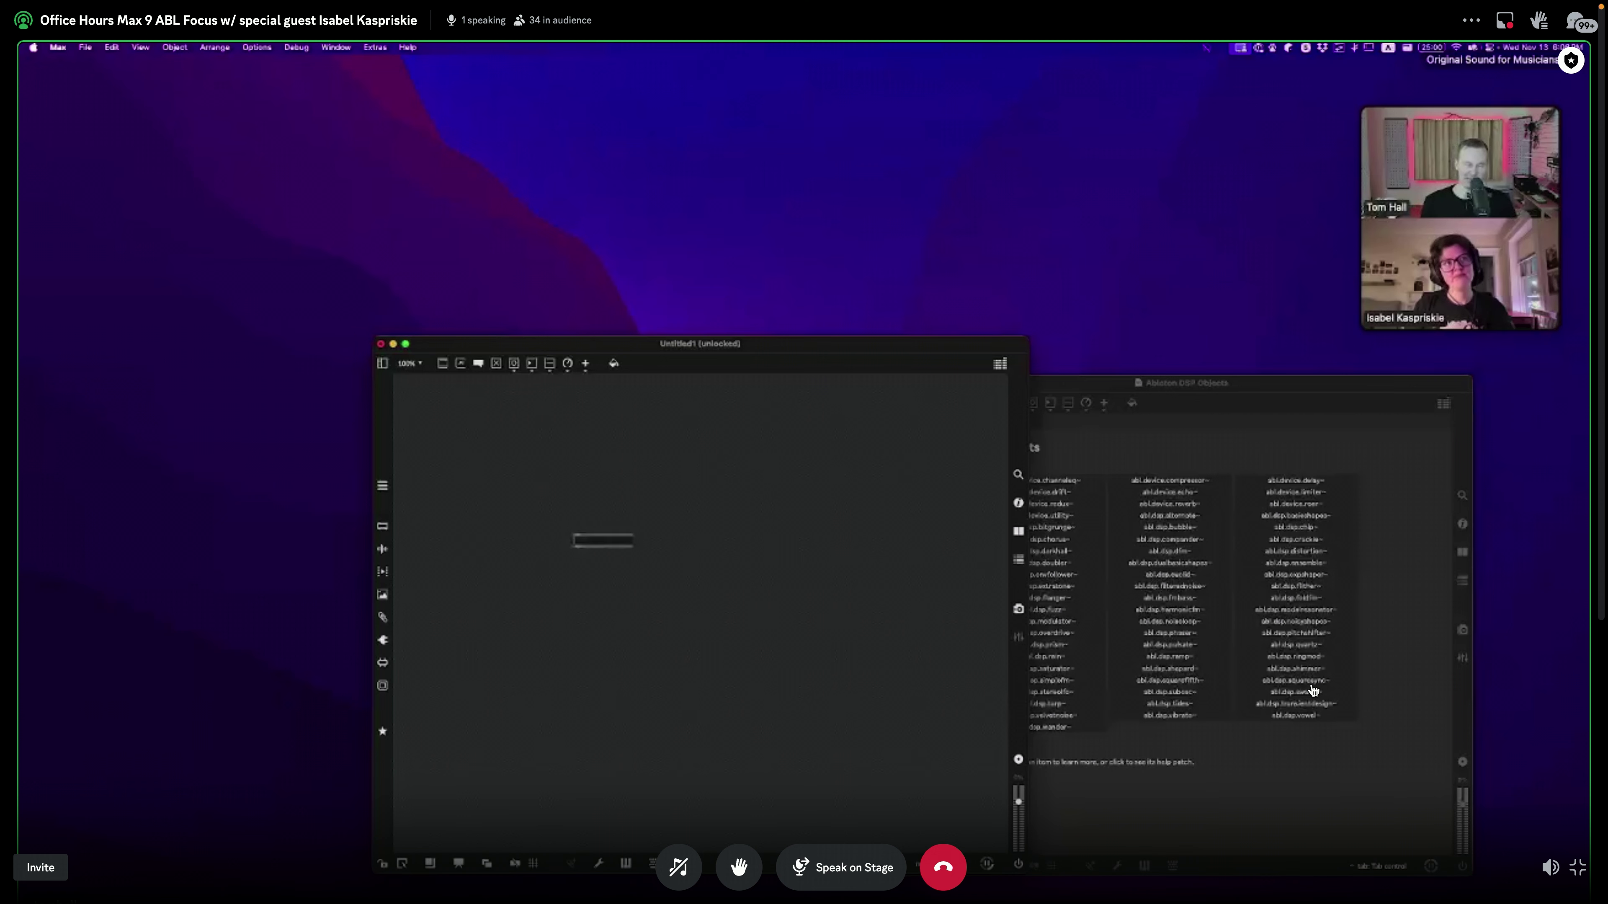
pyautogui.write('mc.abl.device.')
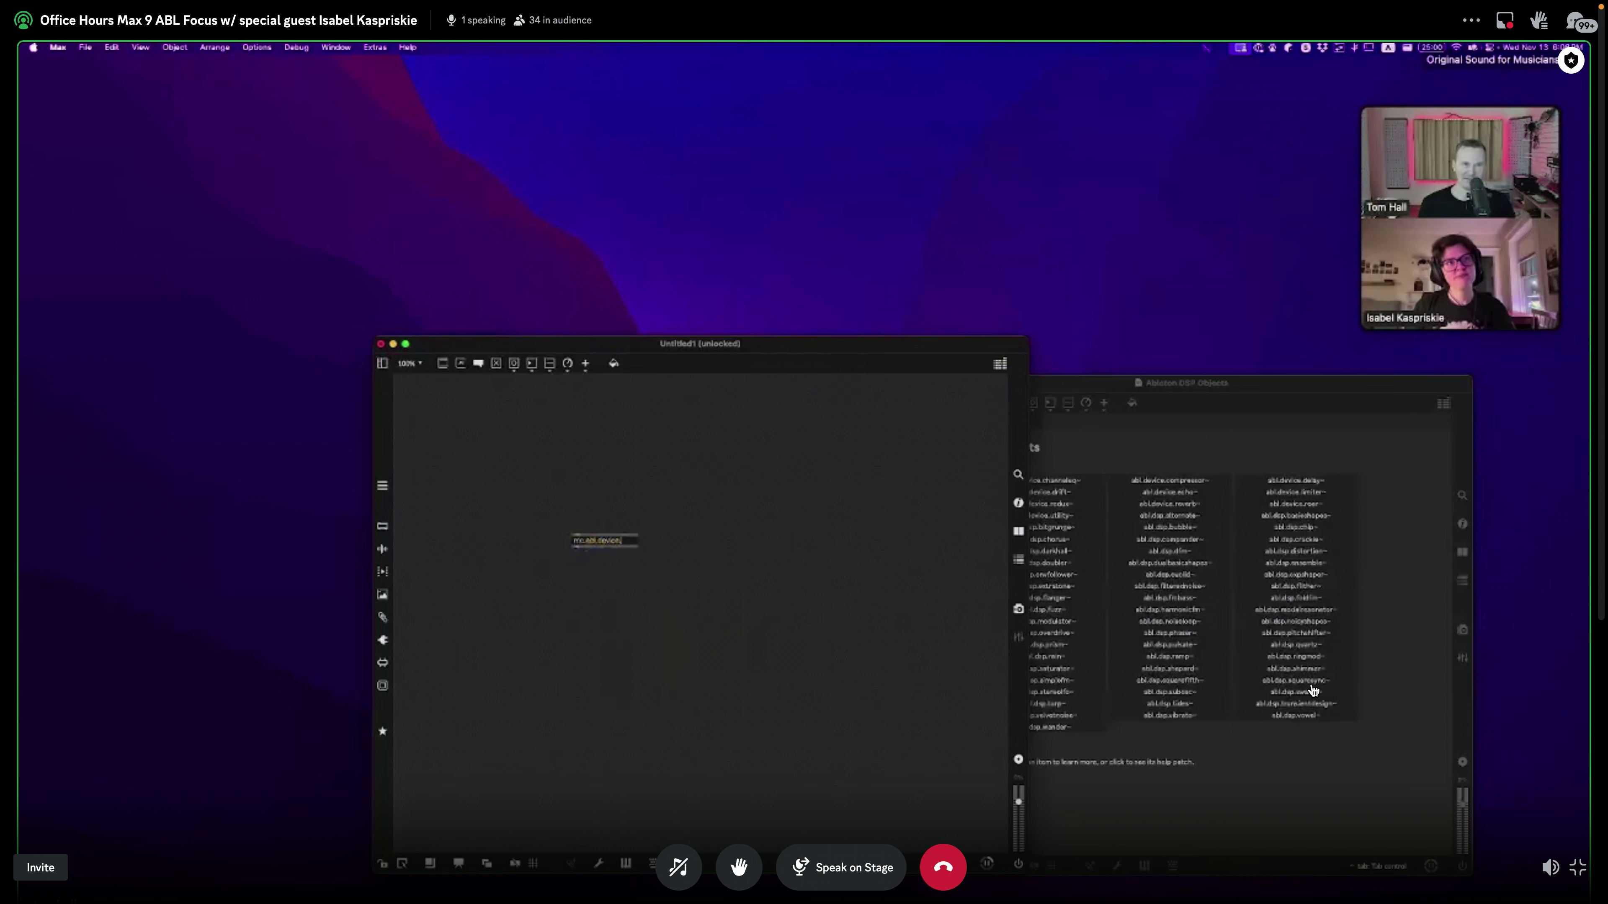
pyautogui.press('BackSpace')
pyautogui.press('BackSpace')
pyautogui.press('BackSpace')
pyautogui.press('BackSpace')
pyautogui.press('BackSpace')
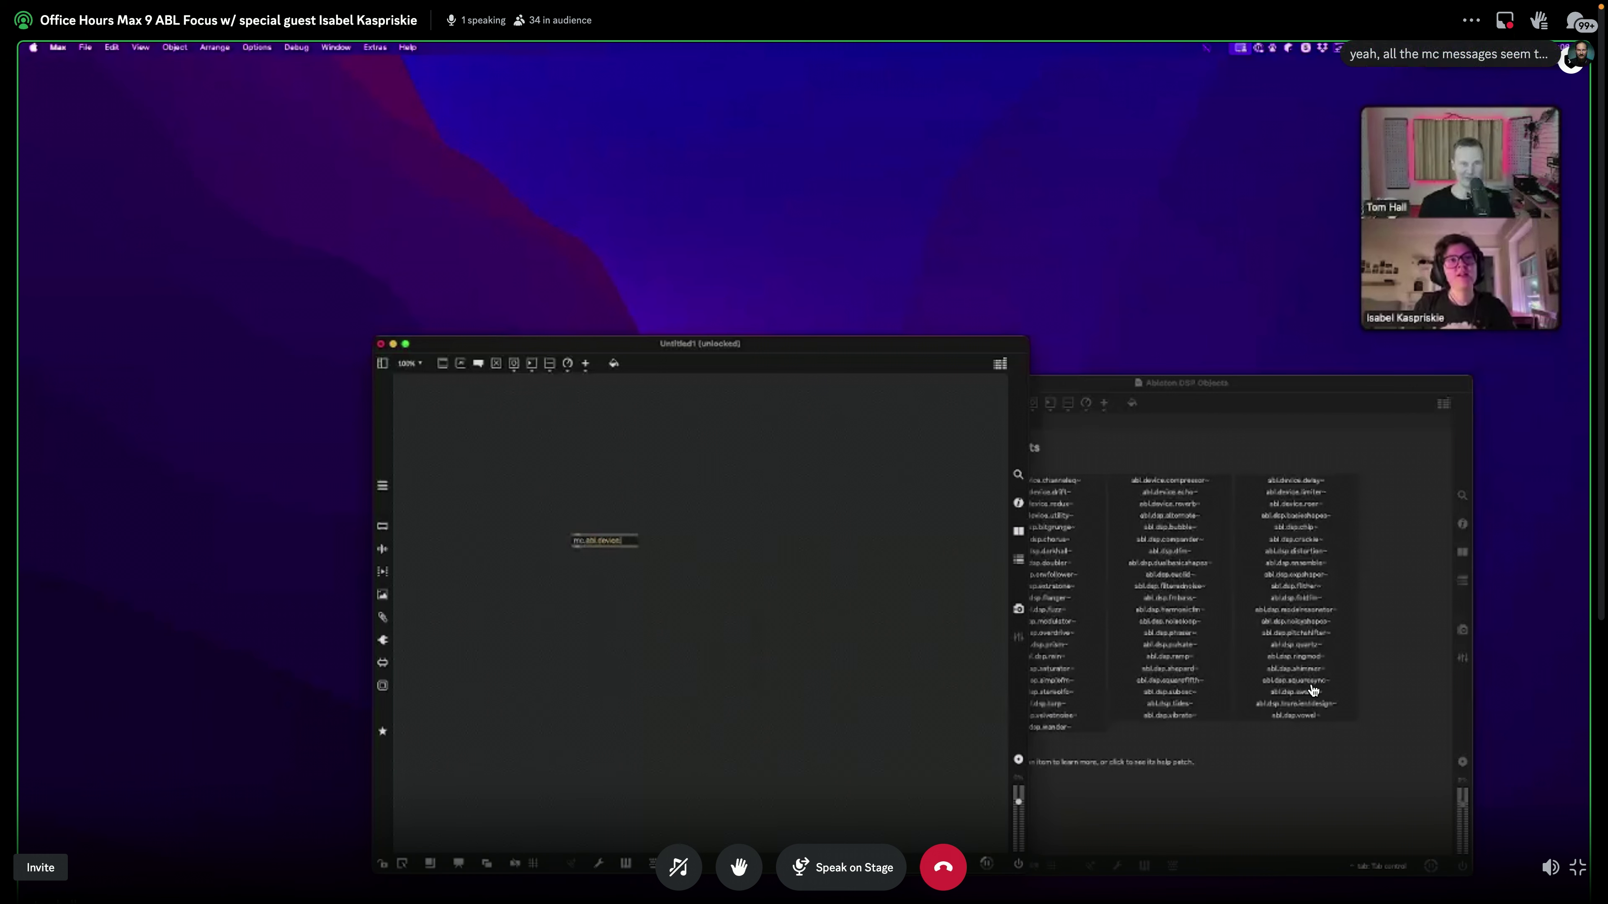
pyautogui.press('BackSpace')
pyautogui.press('BackSpace')
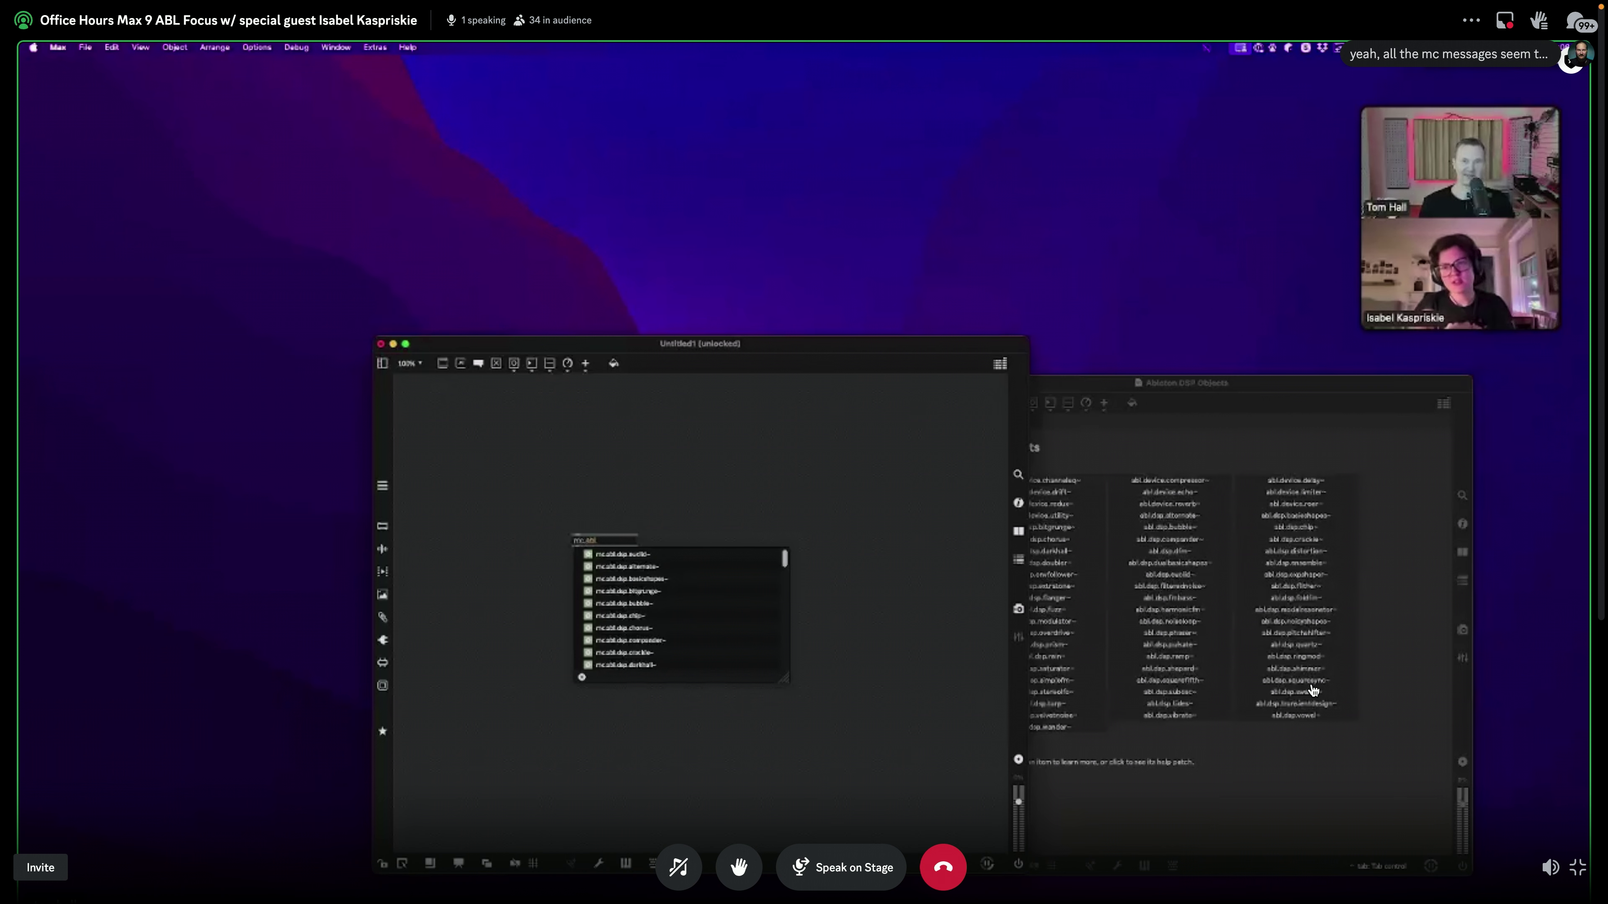
# Step: Examine the name suggestions for mc.abl objects down to the end of the list and back up
pyautogui.press('Down')
pyautogui.press('Down')
pyautogui.press('Down')
pyautogui.press('Down')
pyautogui.press('Down')
pyautogui.press('Down')
pyautogui.press('Down')
pyautogui.press('Down')
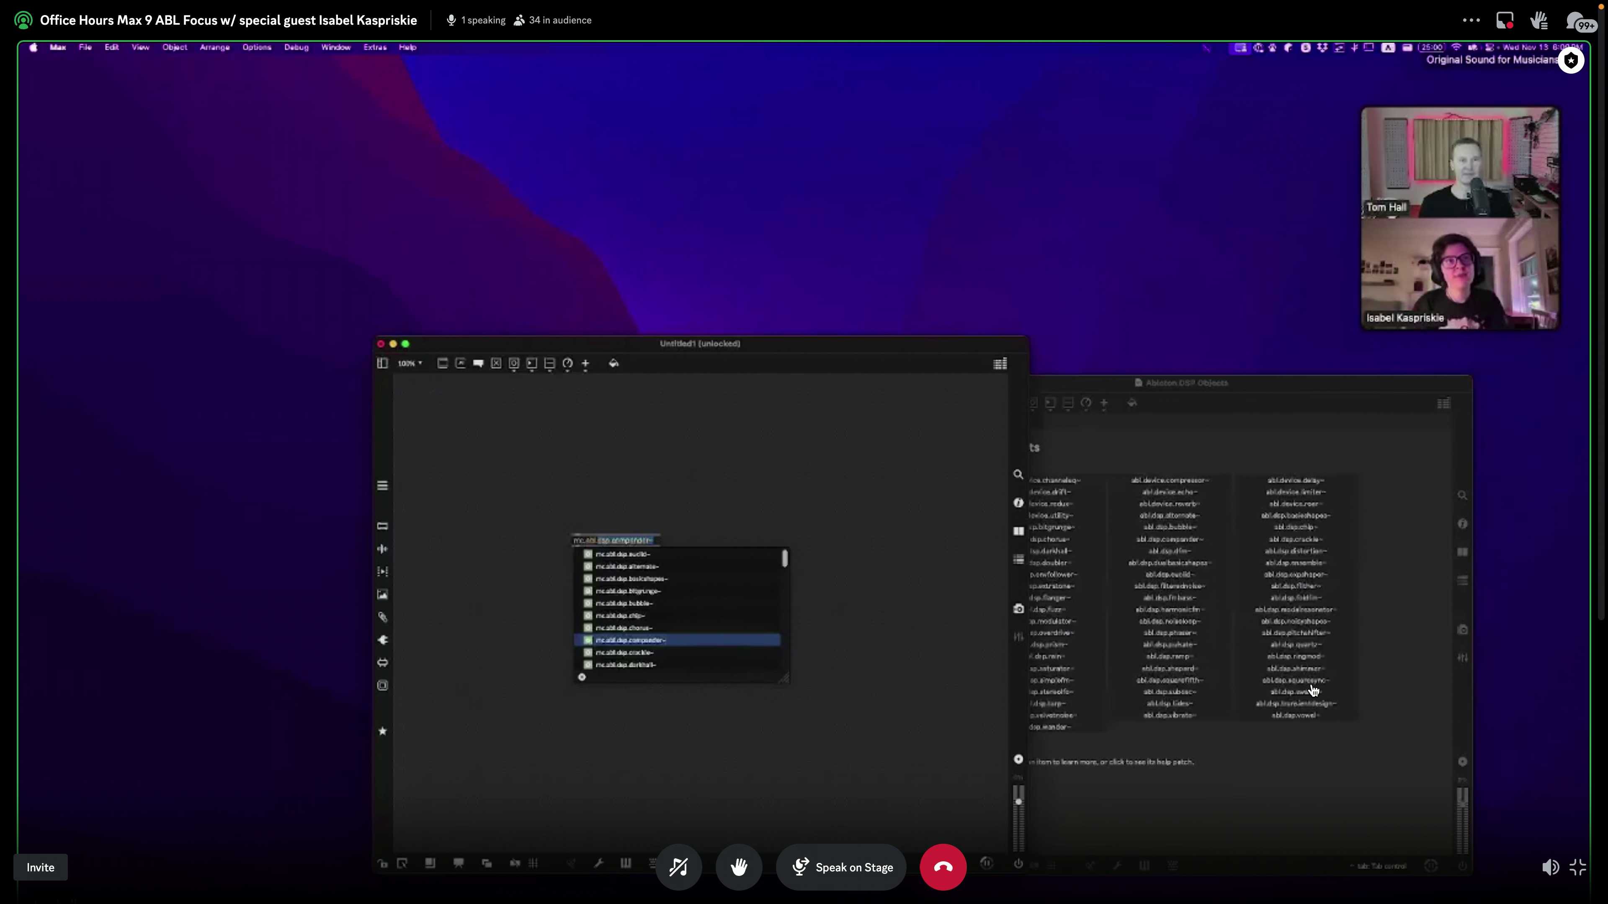
pyautogui.press('Down')
pyautogui.press('Down')
pyautogui.press('Down')
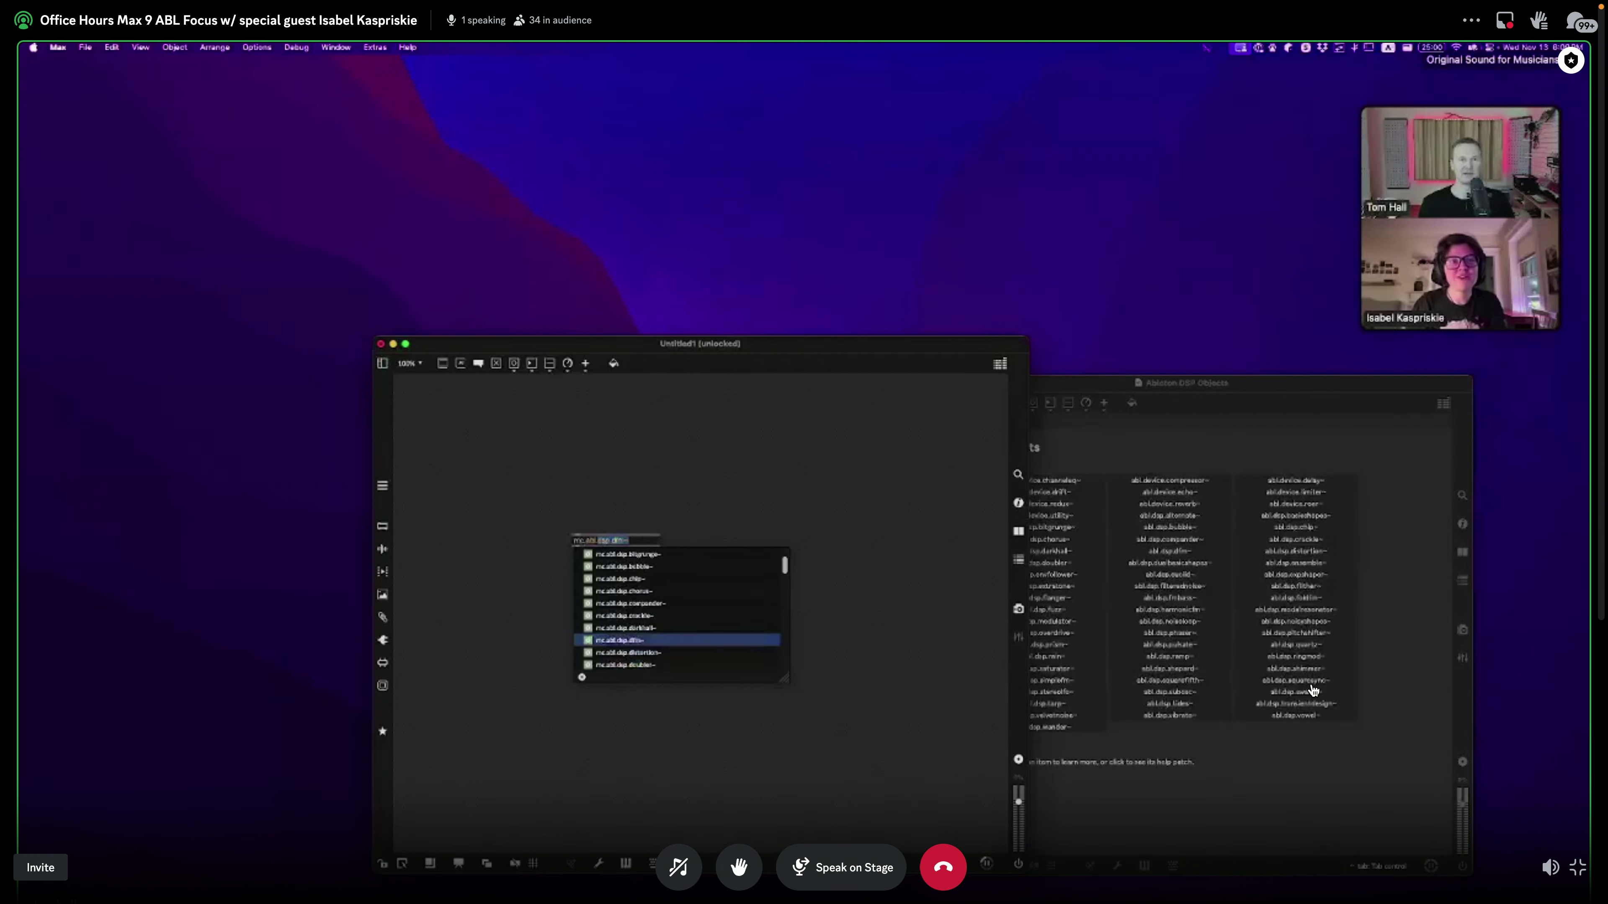
pyautogui.press('Down')
pyautogui.press('Down')
pyautogui.press('Down')
pyautogui.press('Down')
pyautogui.press('Down')
pyautogui.press('Down')
pyautogui.press('Down')
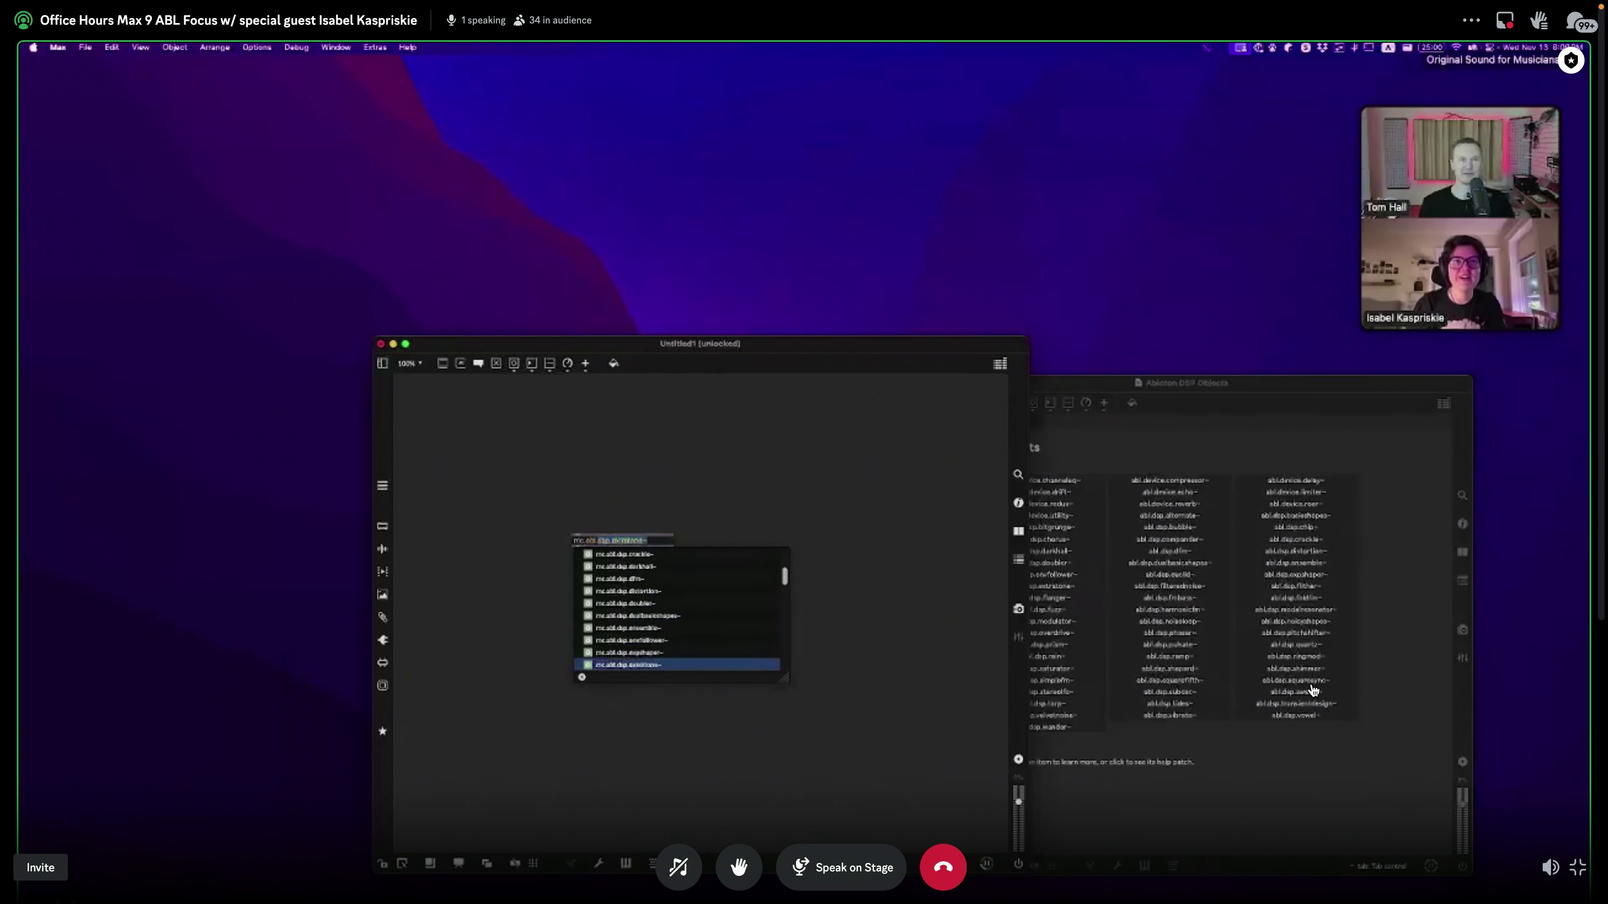
pyautogui.moveTo(785, 577); pyautogui.dragTo(785, 658)
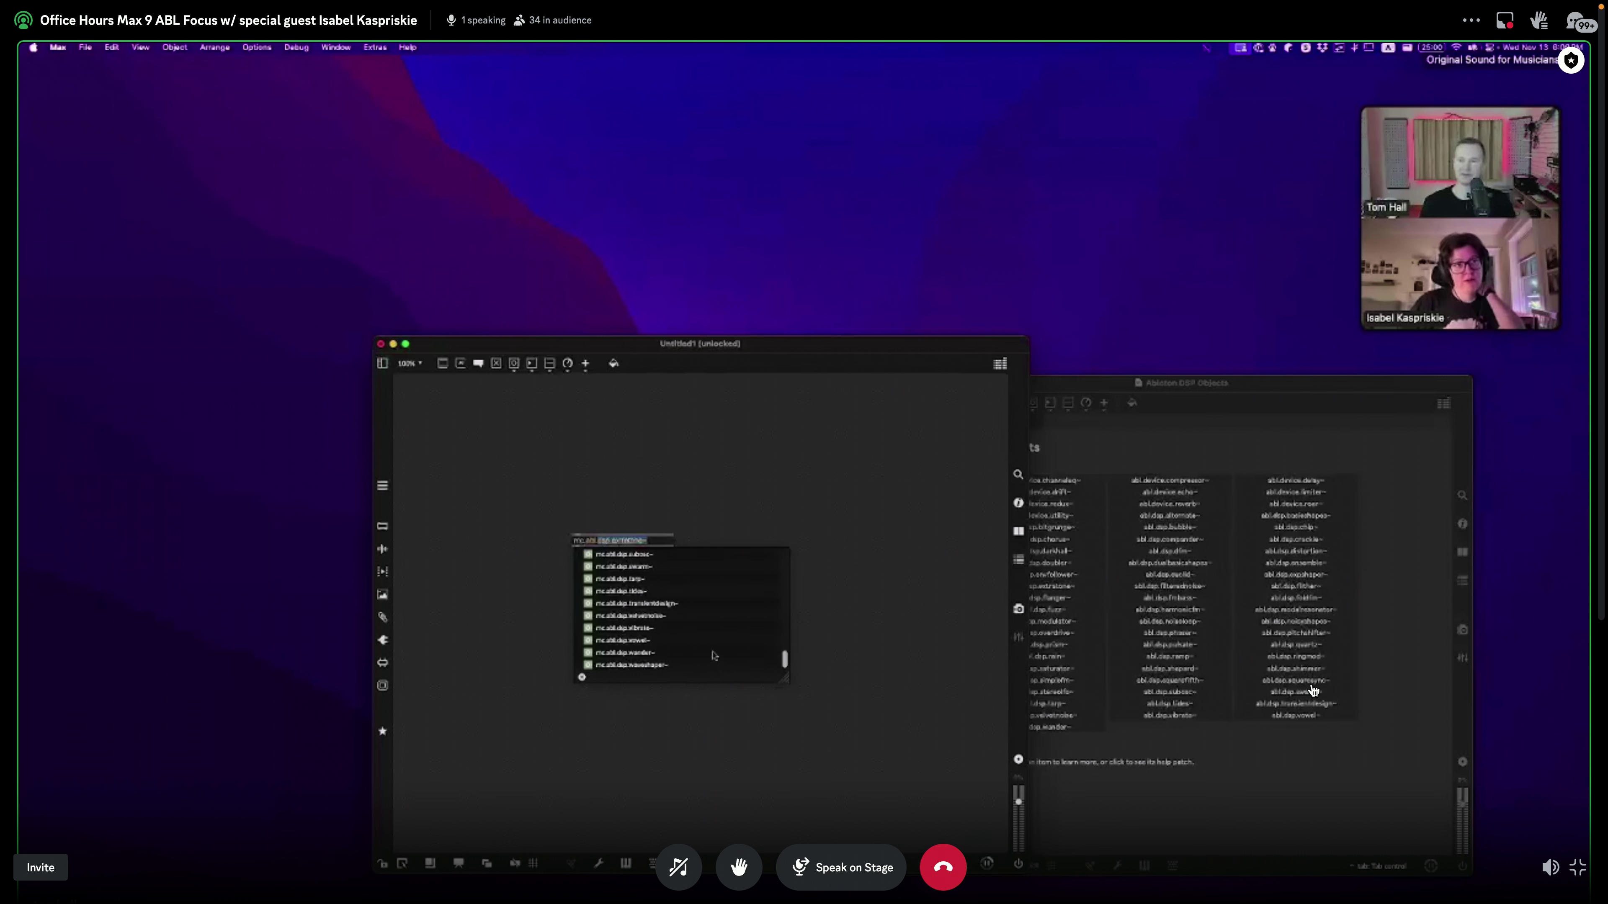
pyautogui.scroll(3, 703, 608)
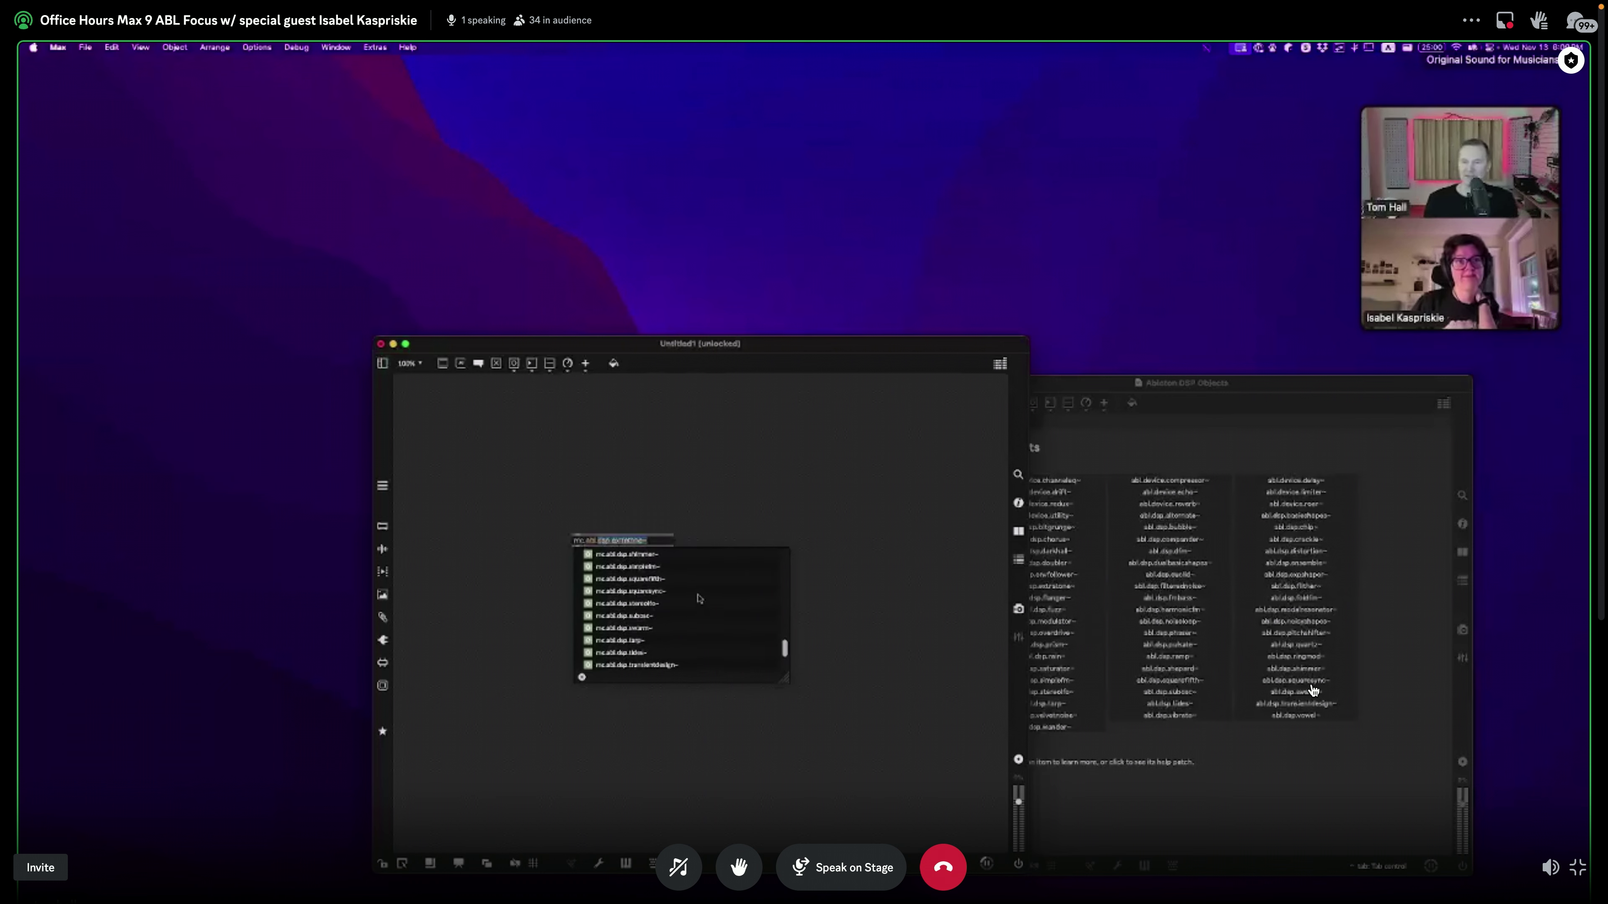
pyautogui.scroll(6, 699, 598)
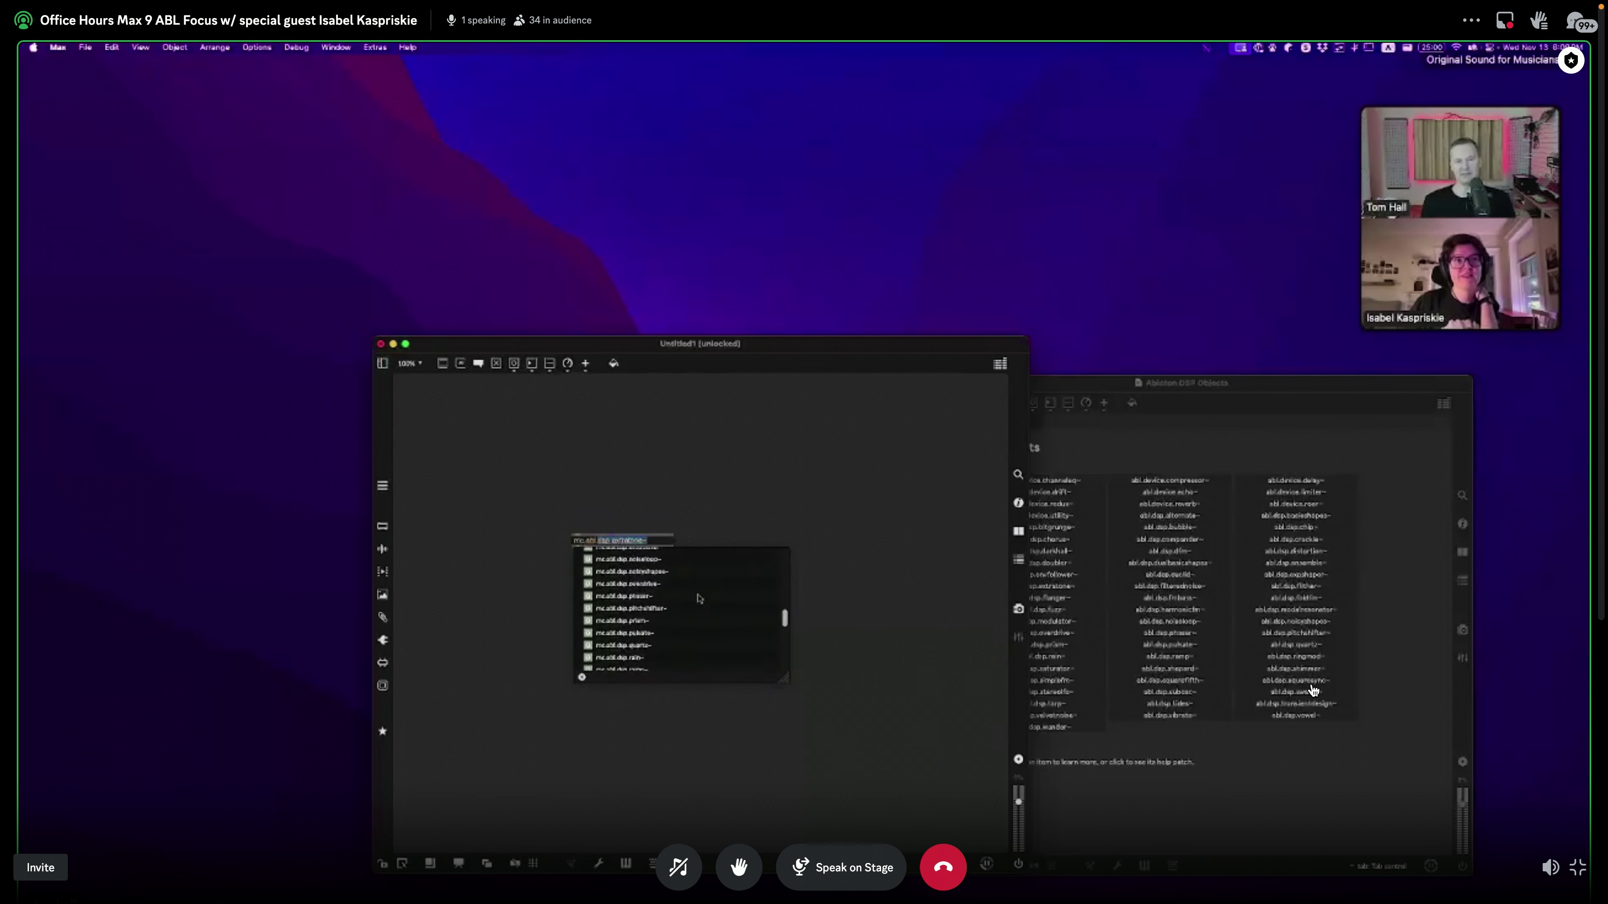
pyautogui.scroll(2, 699, 598)
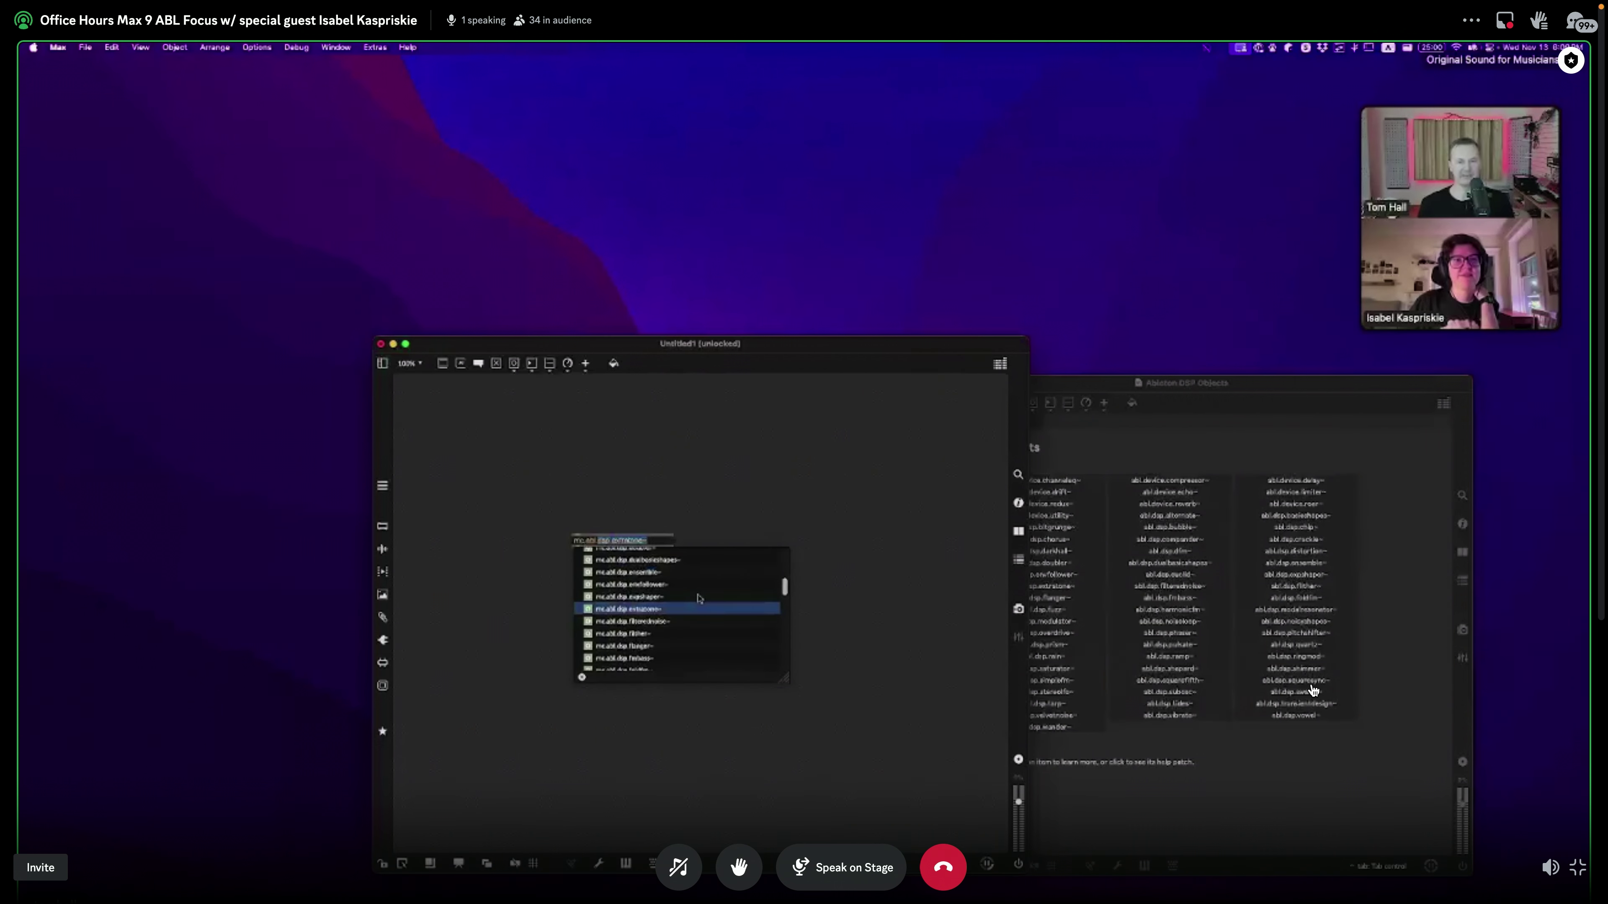
# Step: Create an mc.abl.dsp.extratone~ object from the suggestions, and discard the untitled patcher without saving
pyautogui.click(684, 609)
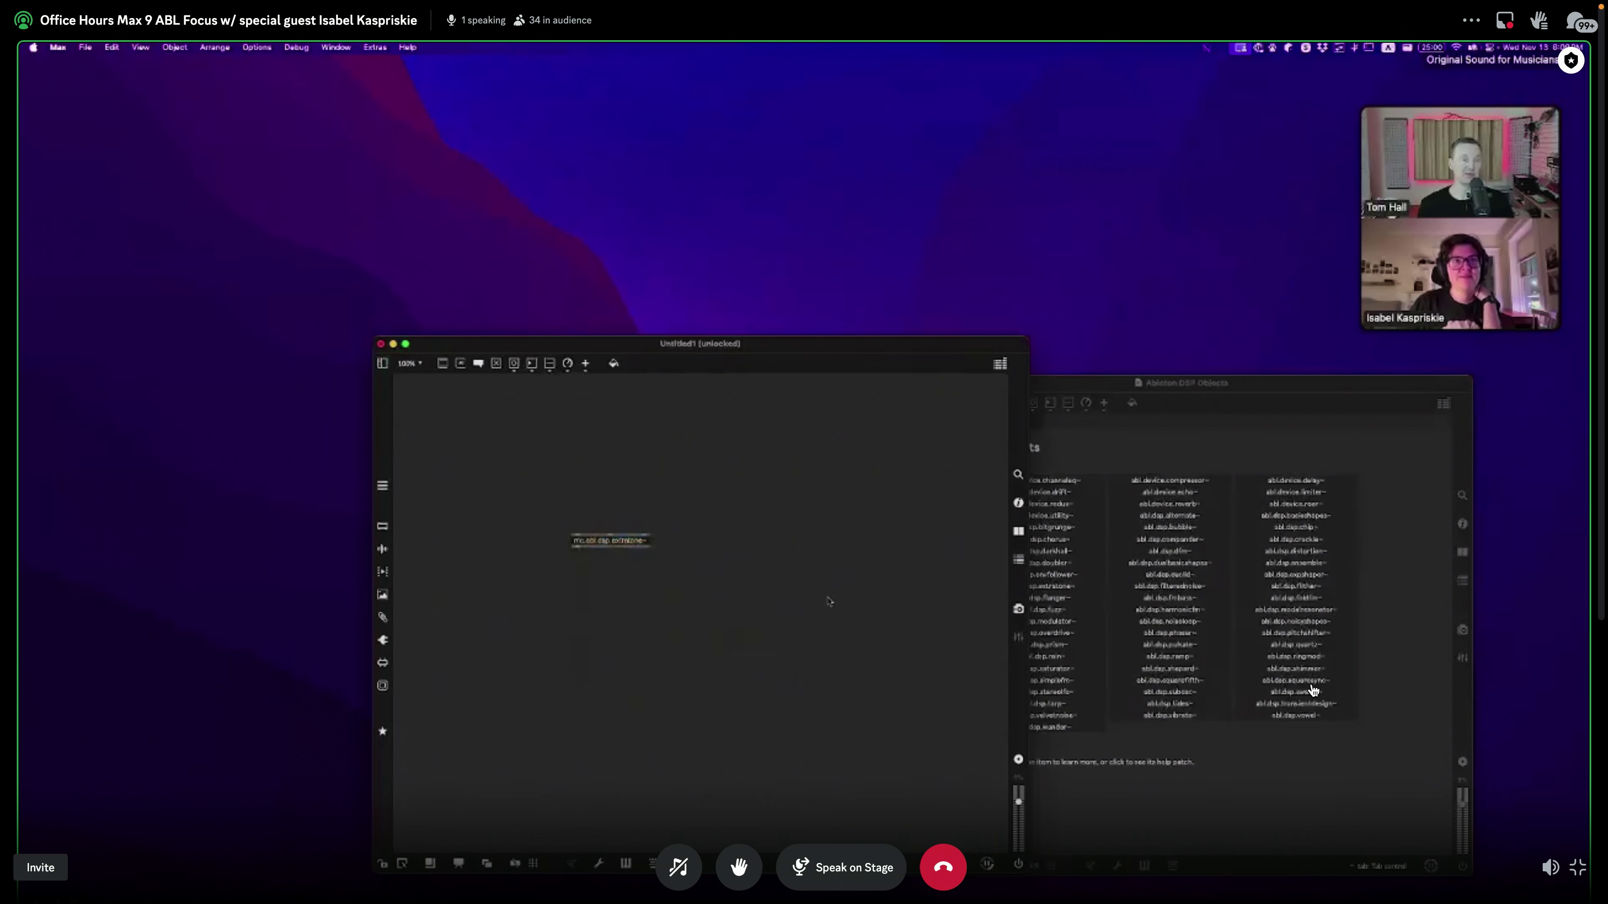
pyautogui.moveTo(609, 551); pyautogui.dragTo(611, 576)
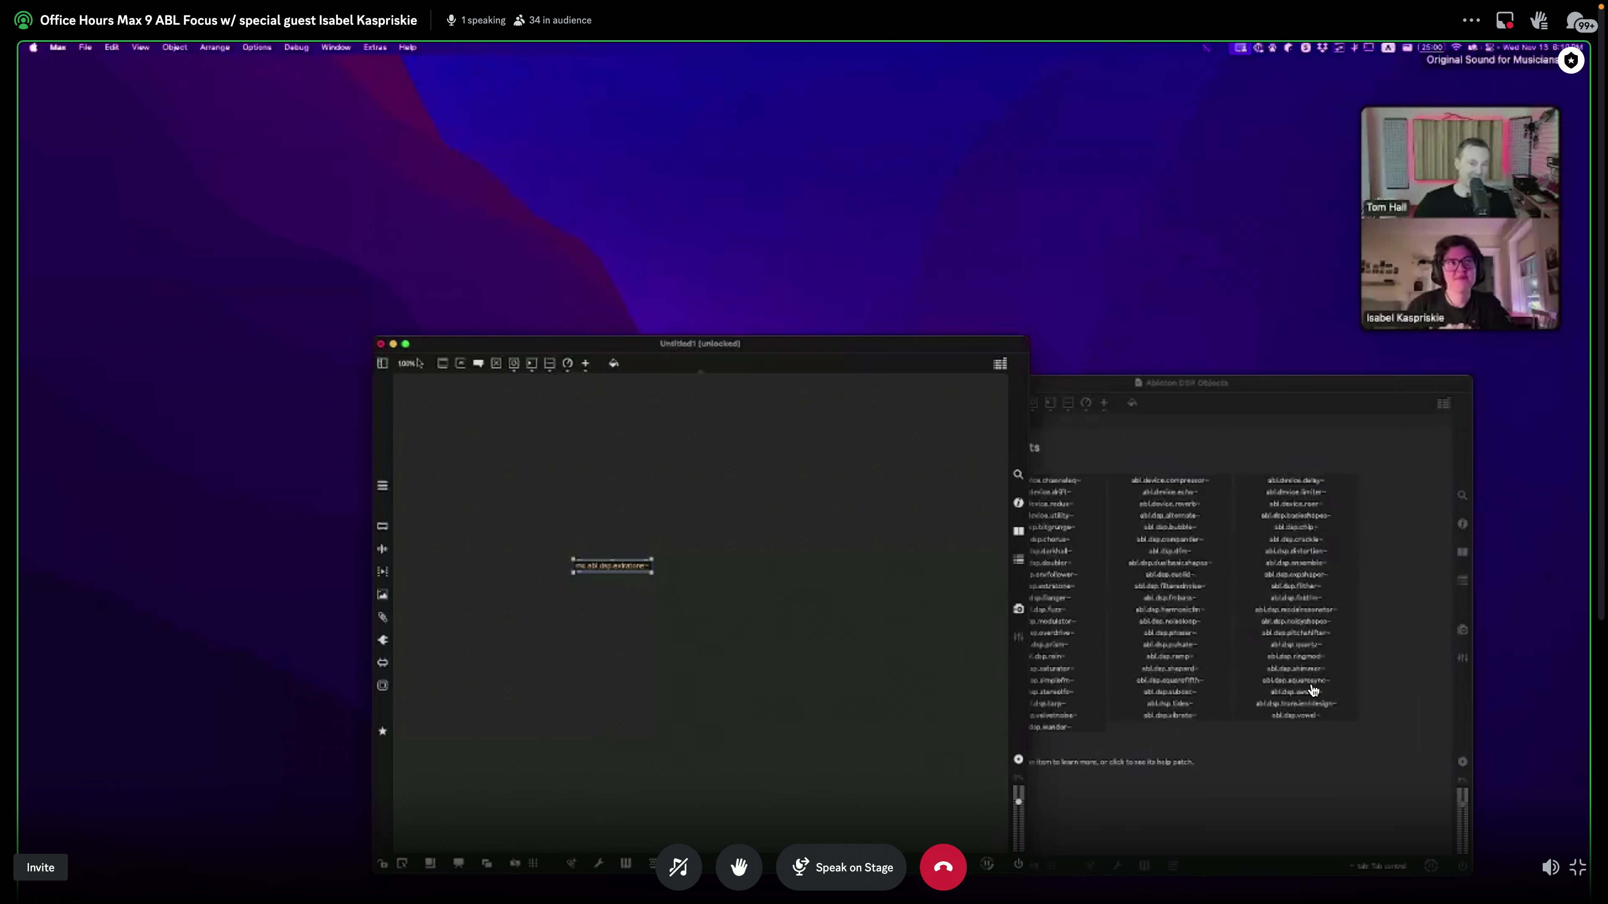
pyautogui.click(381, 343)
pyautogui.click(700, 641)
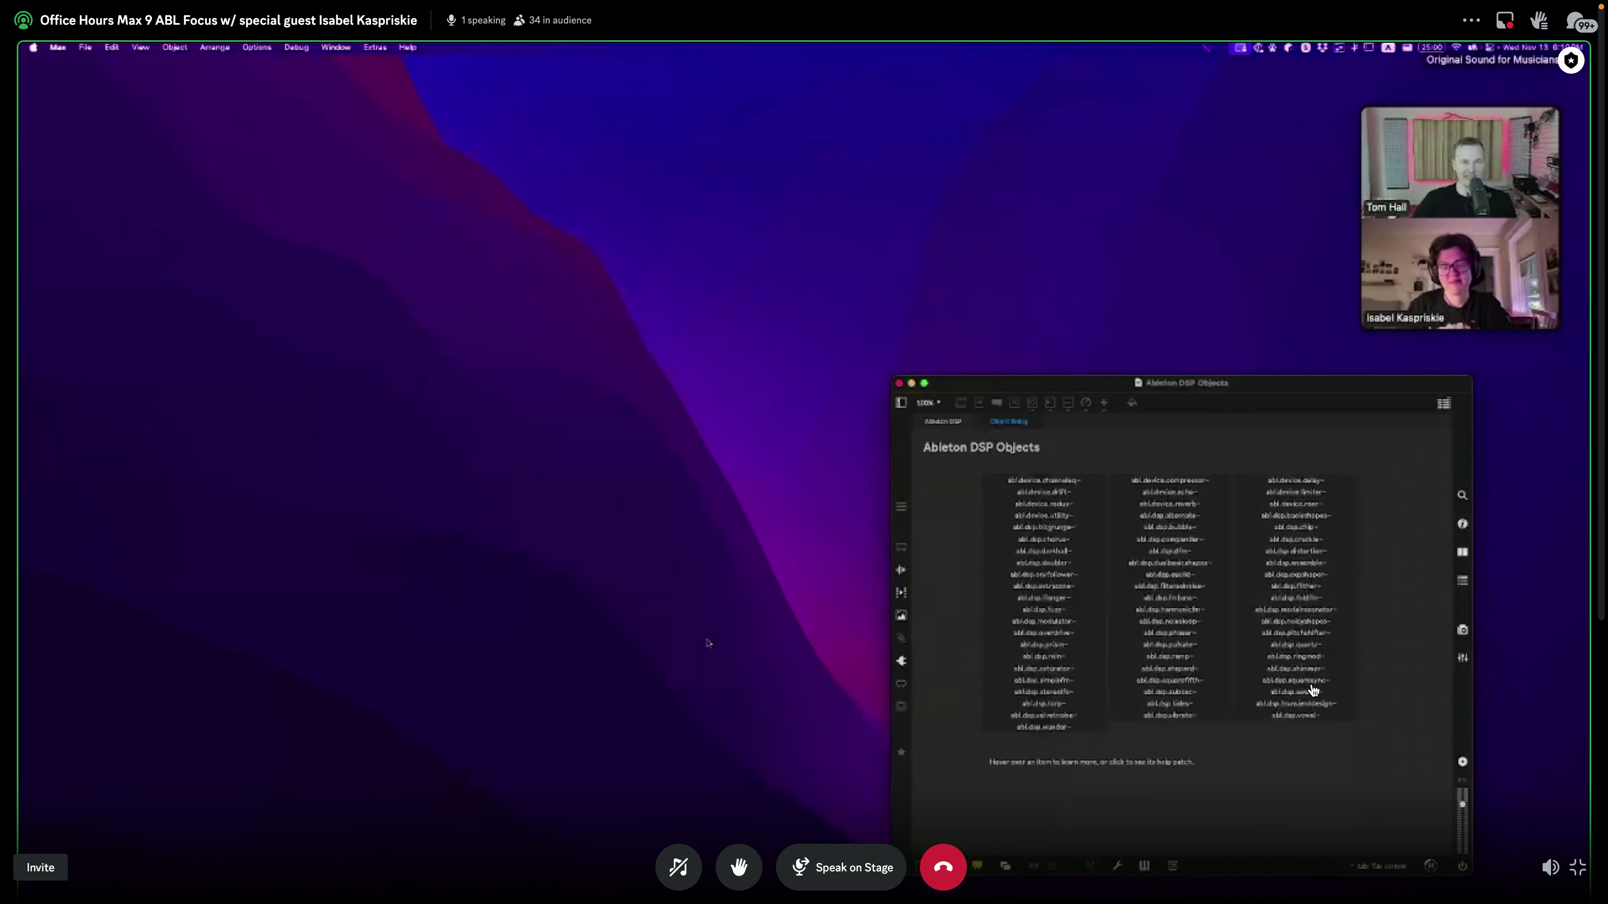